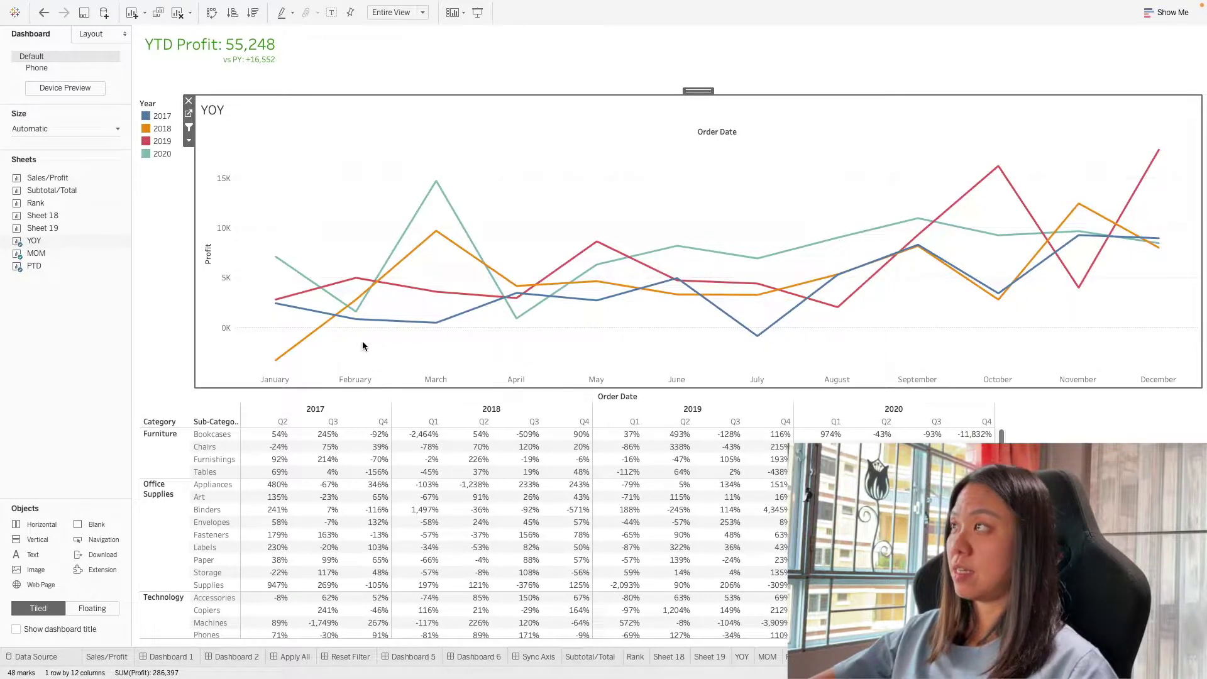
Step: Open the YOY worksheet and start an Order Date filter using a range of dates
click(189, 114)
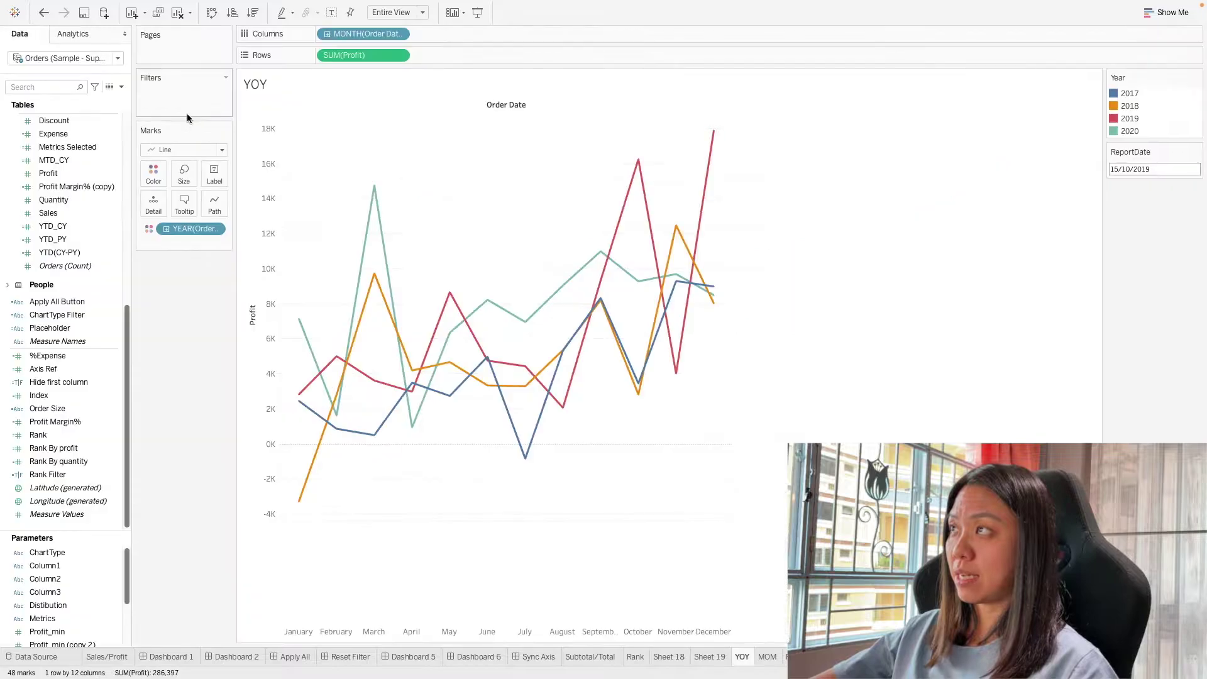
scroll(83, 286, up, 9)
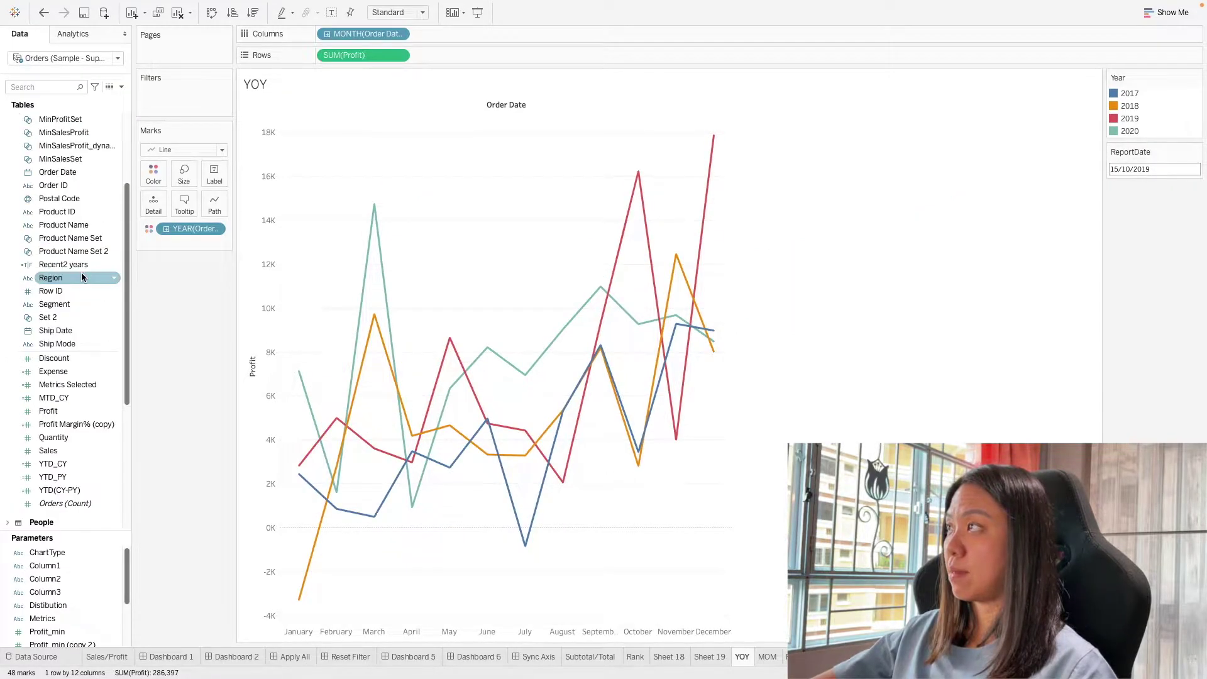
drag(58, 303, 201, 100)
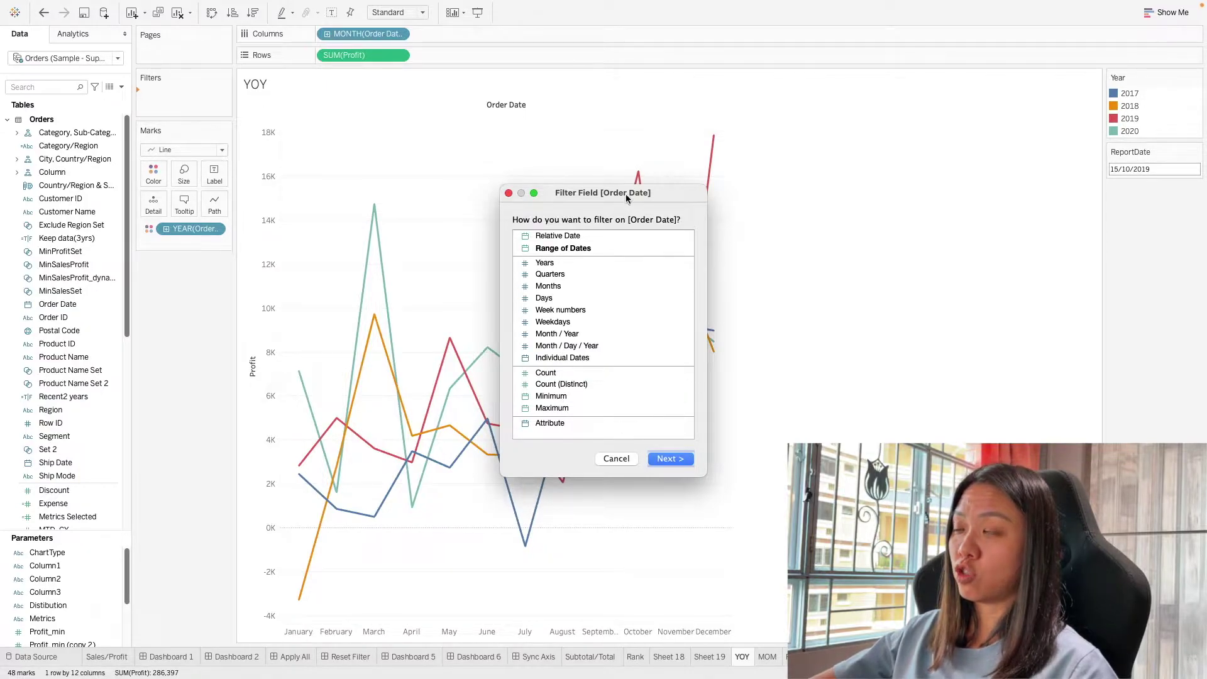
click(578, 249)
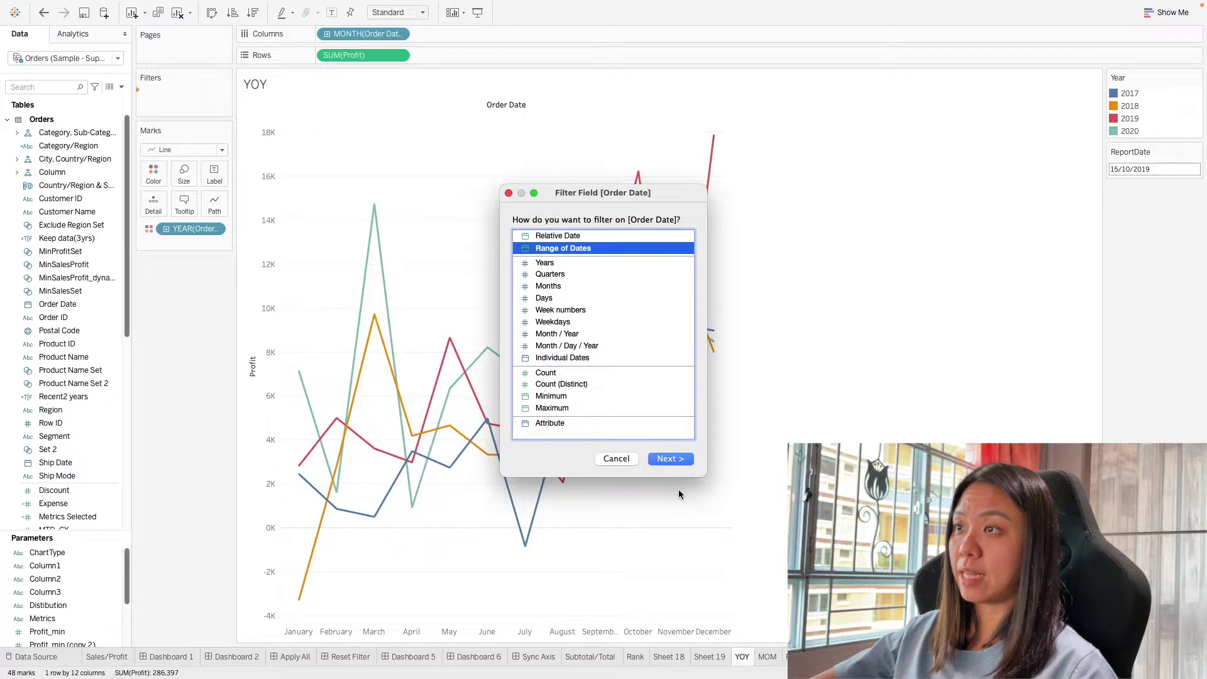
click(671, 459)
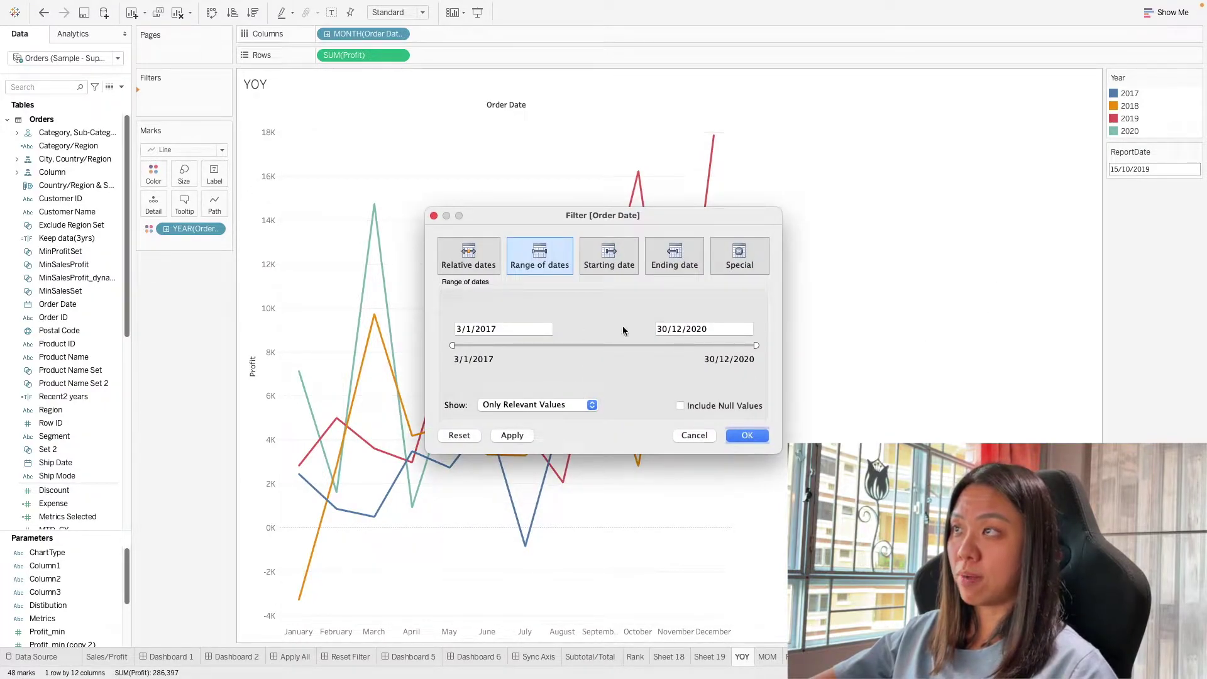
Step: Examine the relative-date options for the Order Date filter across years, quarters, months, weeks and days
click(461, 265)
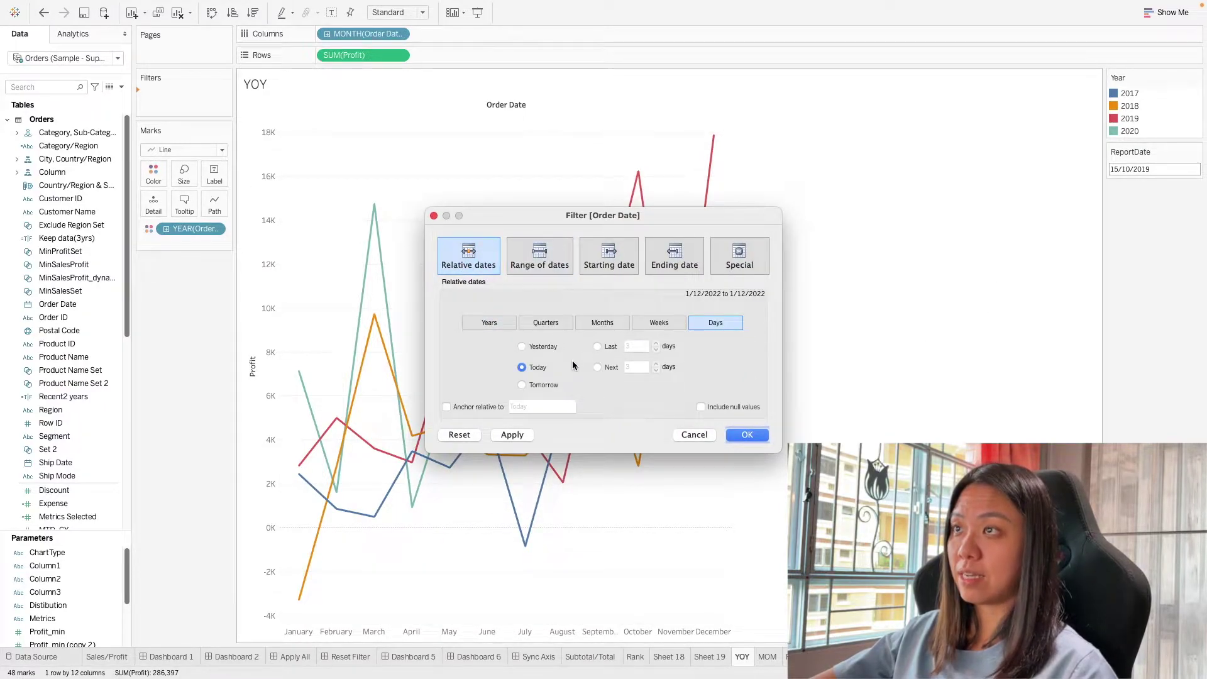
click(601, 322)
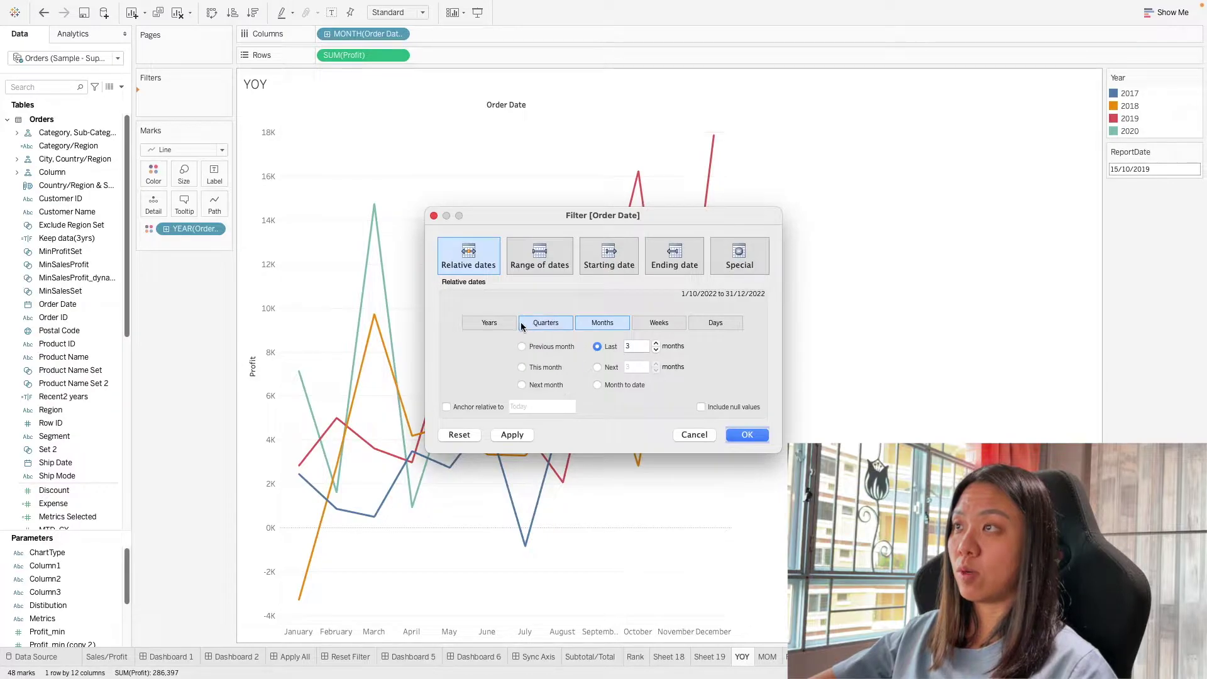
click(540, 347)
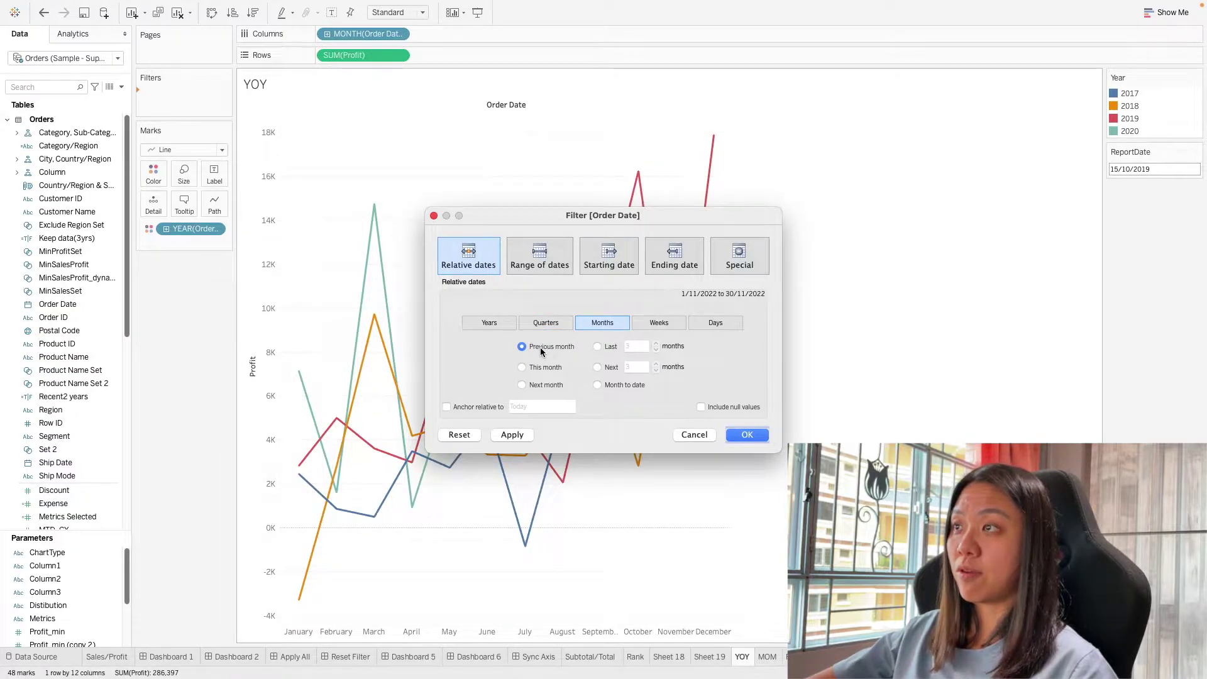
click(546, 326)
click(489, 323)
click(602, 324)
click(660, 324)
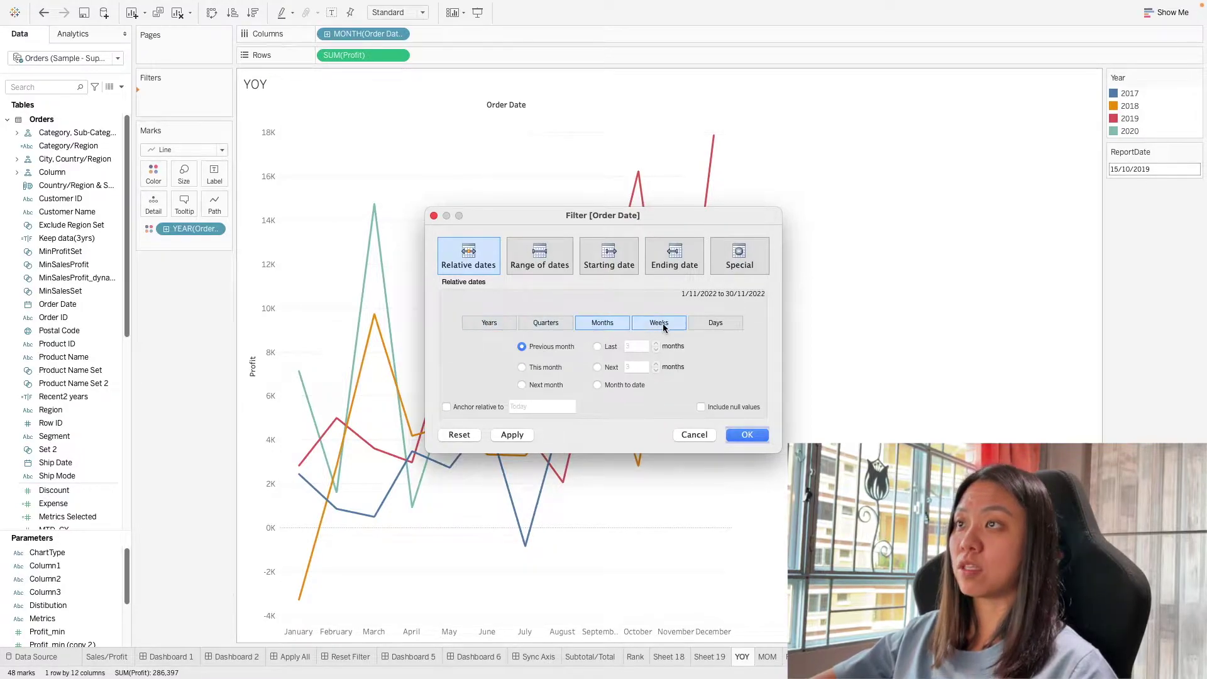
click(700, 324)
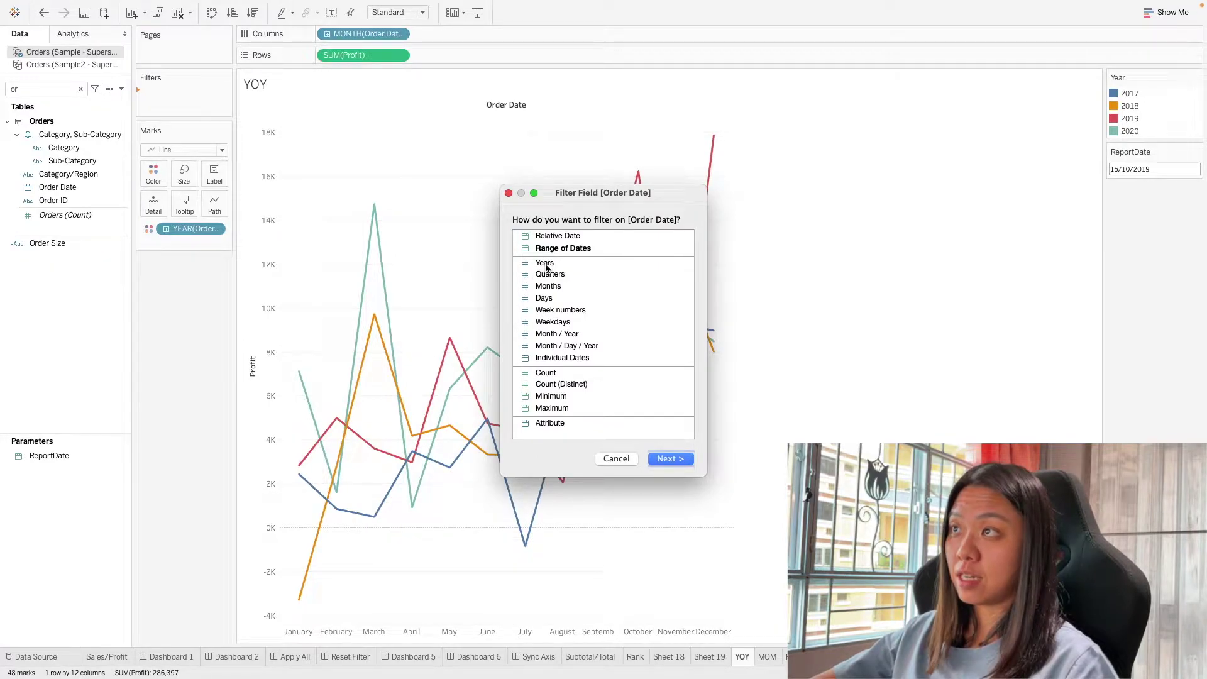
Step: Look at the Years and Months choices for filtering Order Date and cancel the filter
click(545, 265)
click(549, 288)
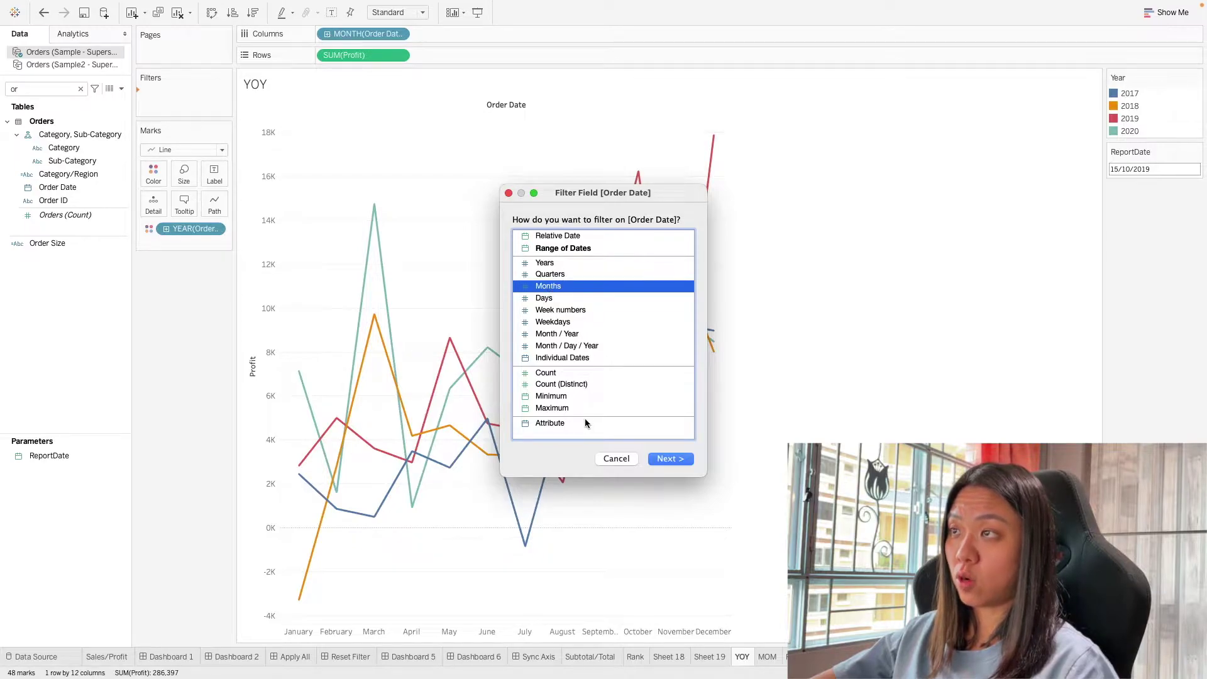
key(Escape)
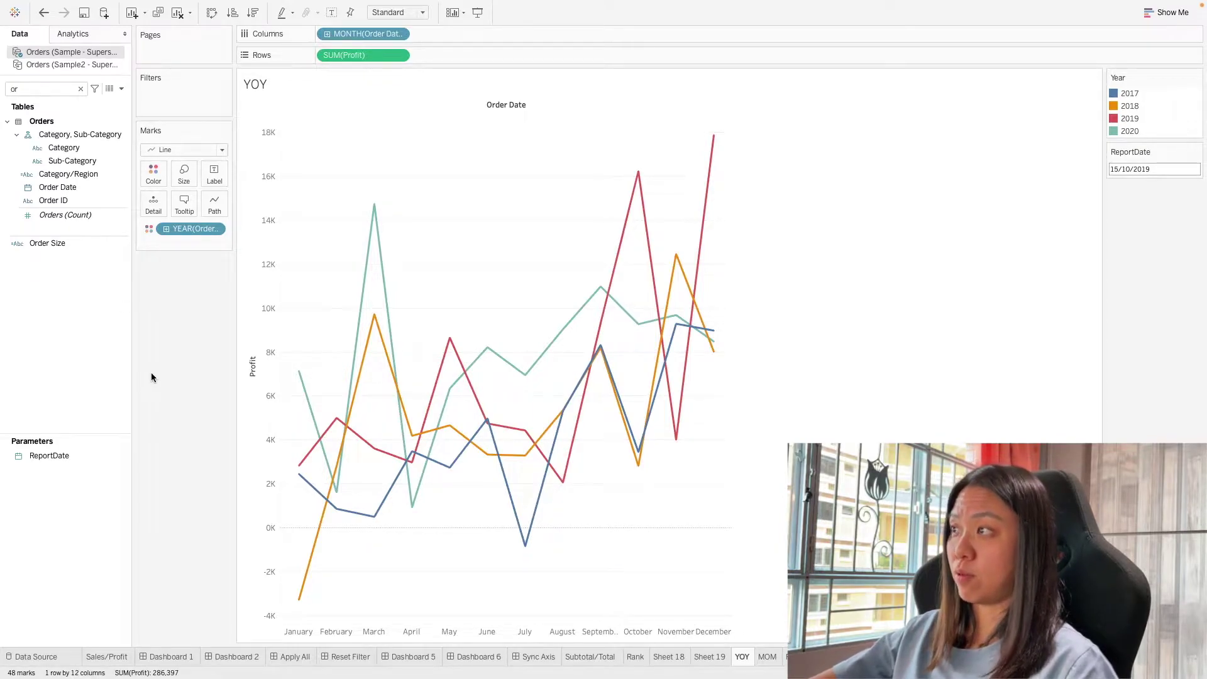
Step: Clear the field search and set the ReportDate parameter to 16/10/2019
click(81, 89)
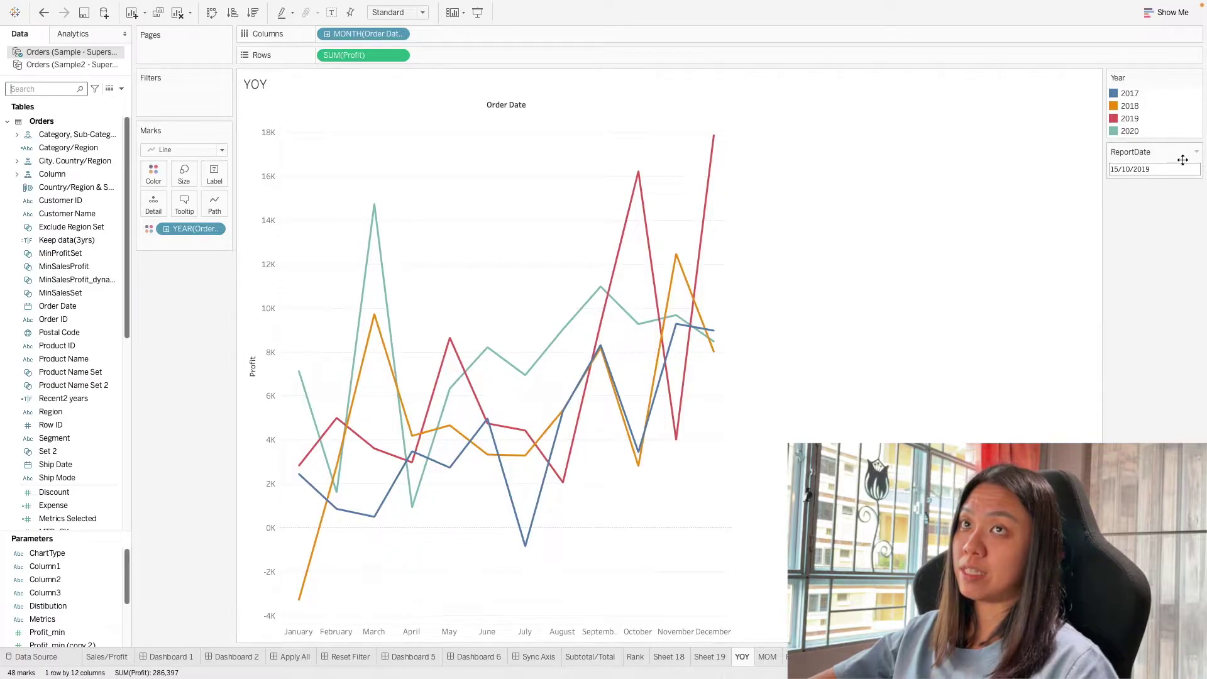
click(1157, 169)
text(16/10/2019)
key(Return)
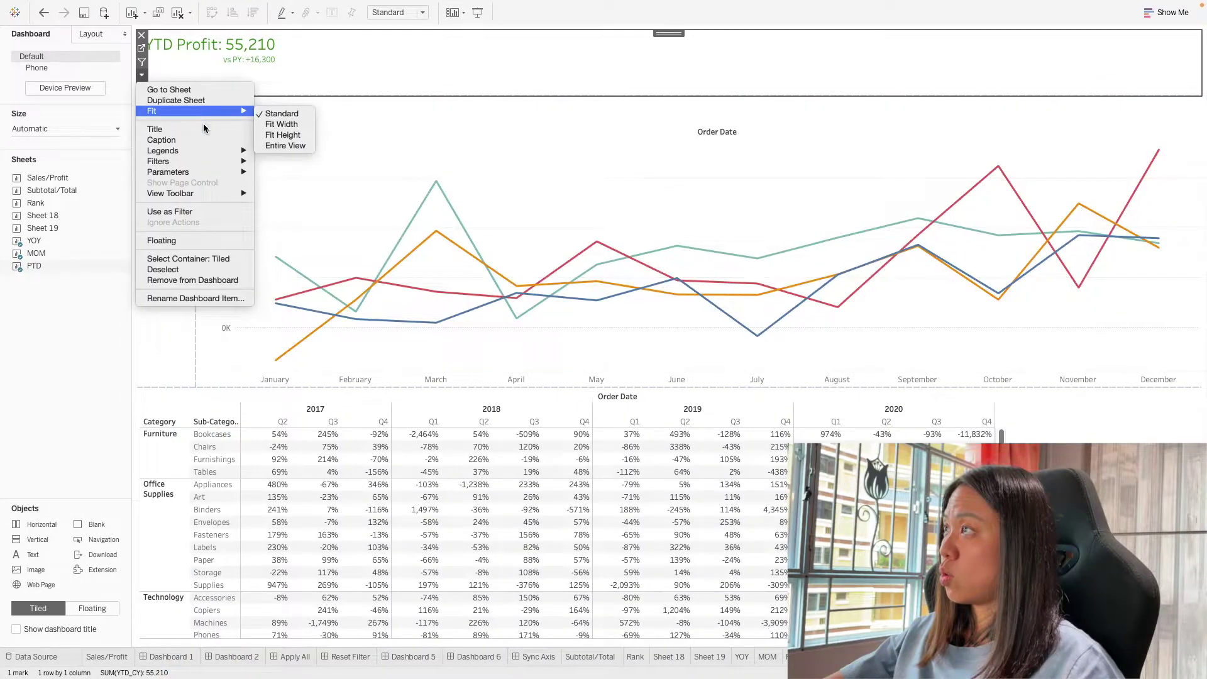
Step: Show the ReportDate parameter control on the dashboard and set its date to 30/9/2019
mouse_move(195, 160)
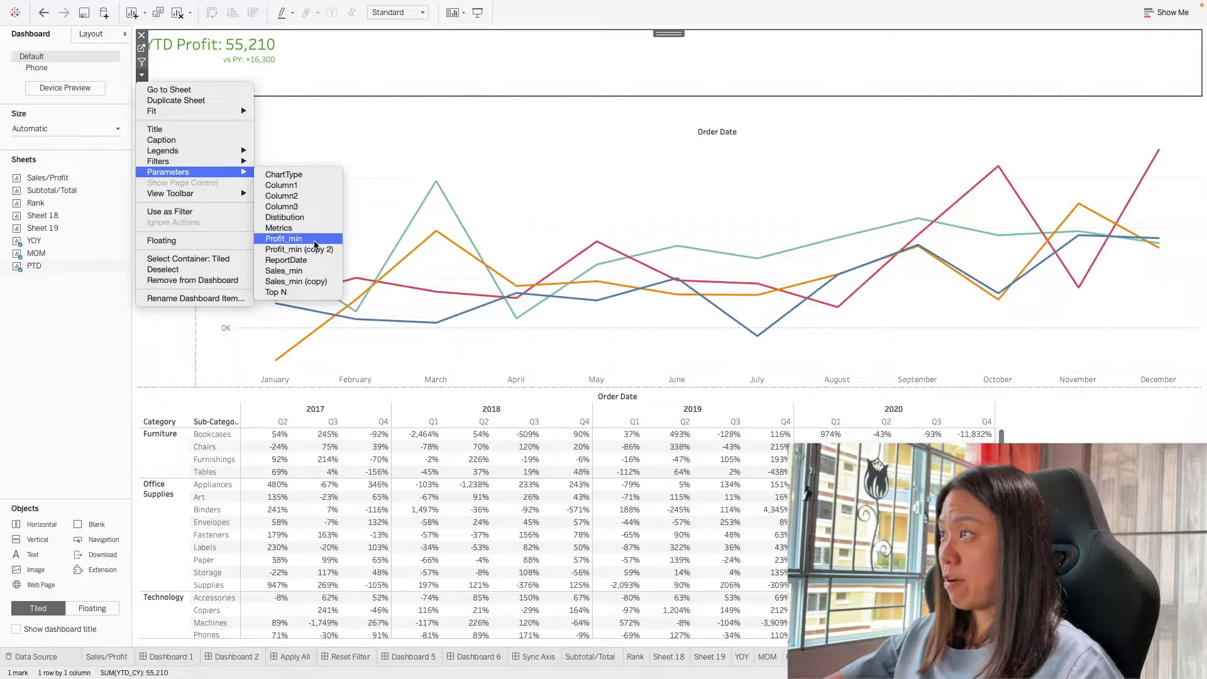
click(312, 261)
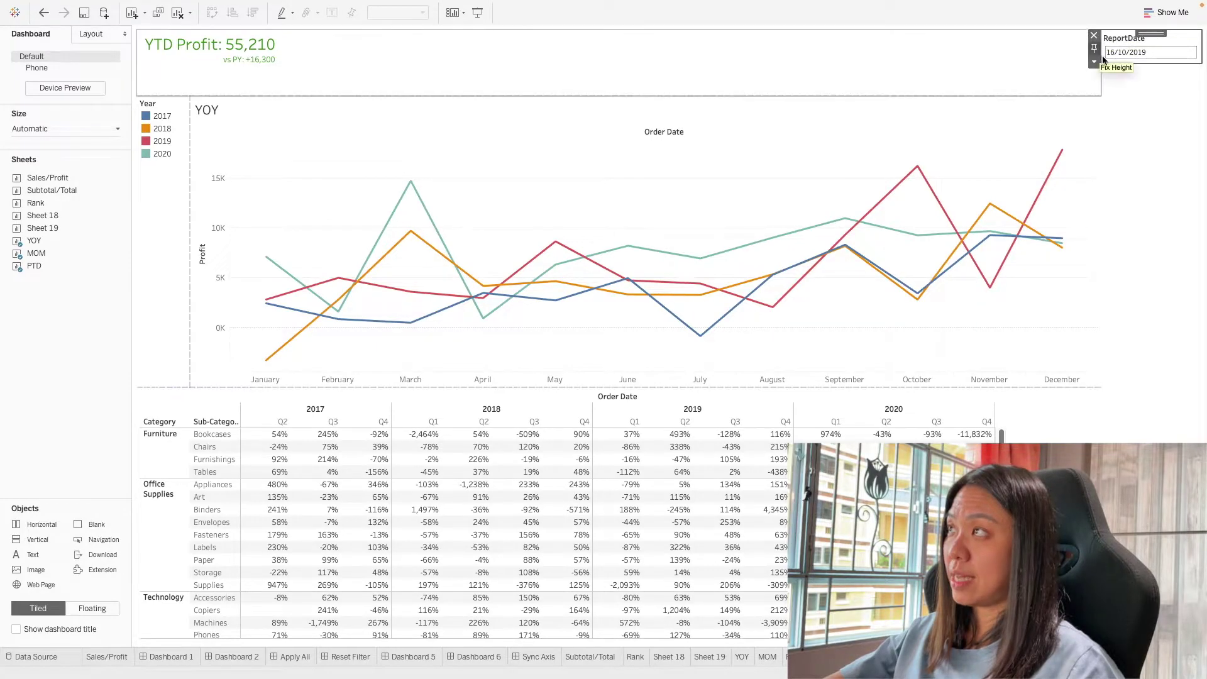
click(1125, 54)
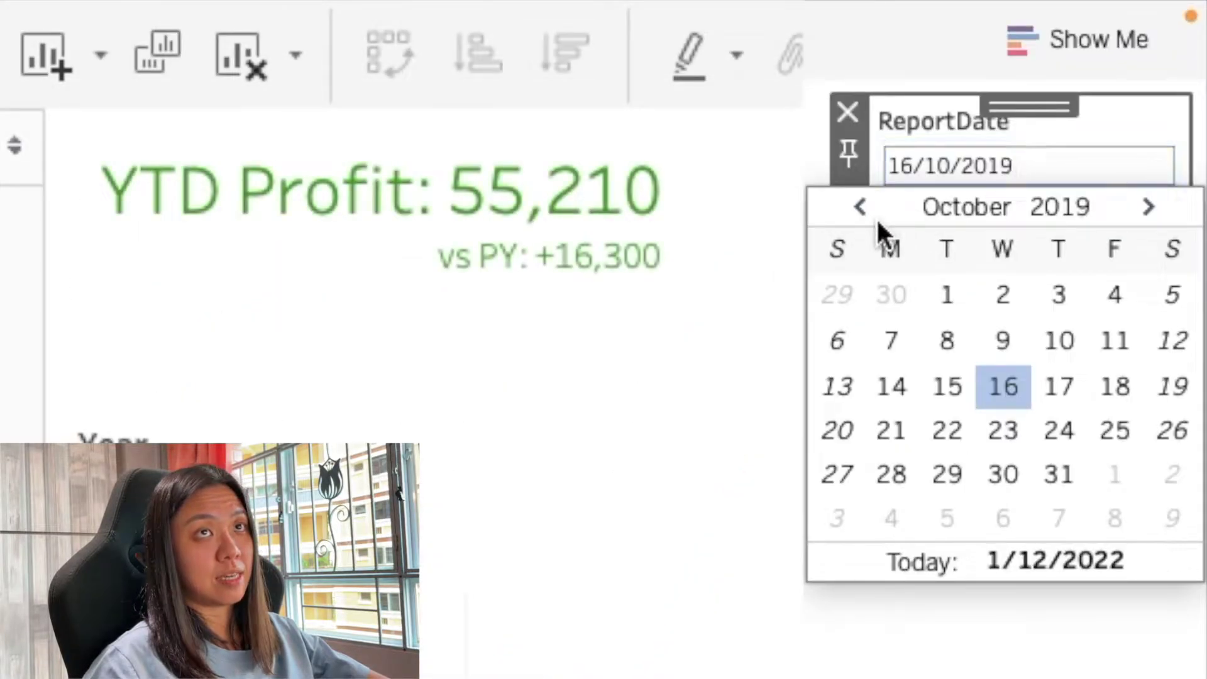
click(858, 211)
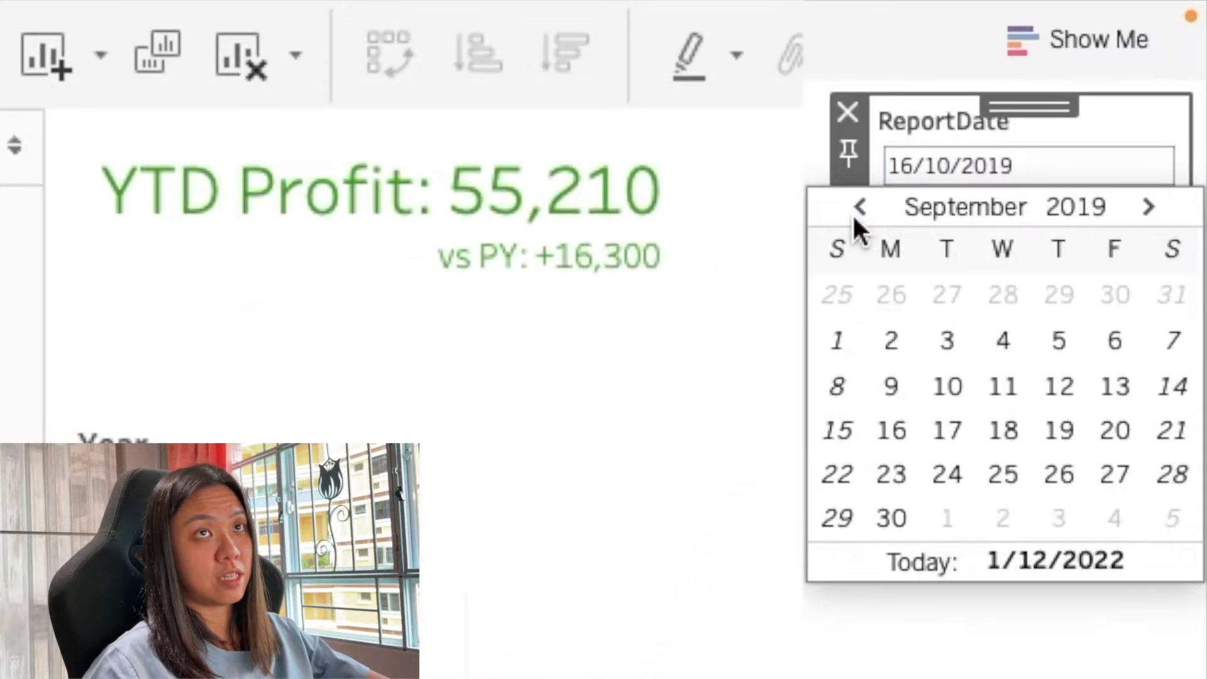
click(887, 518)
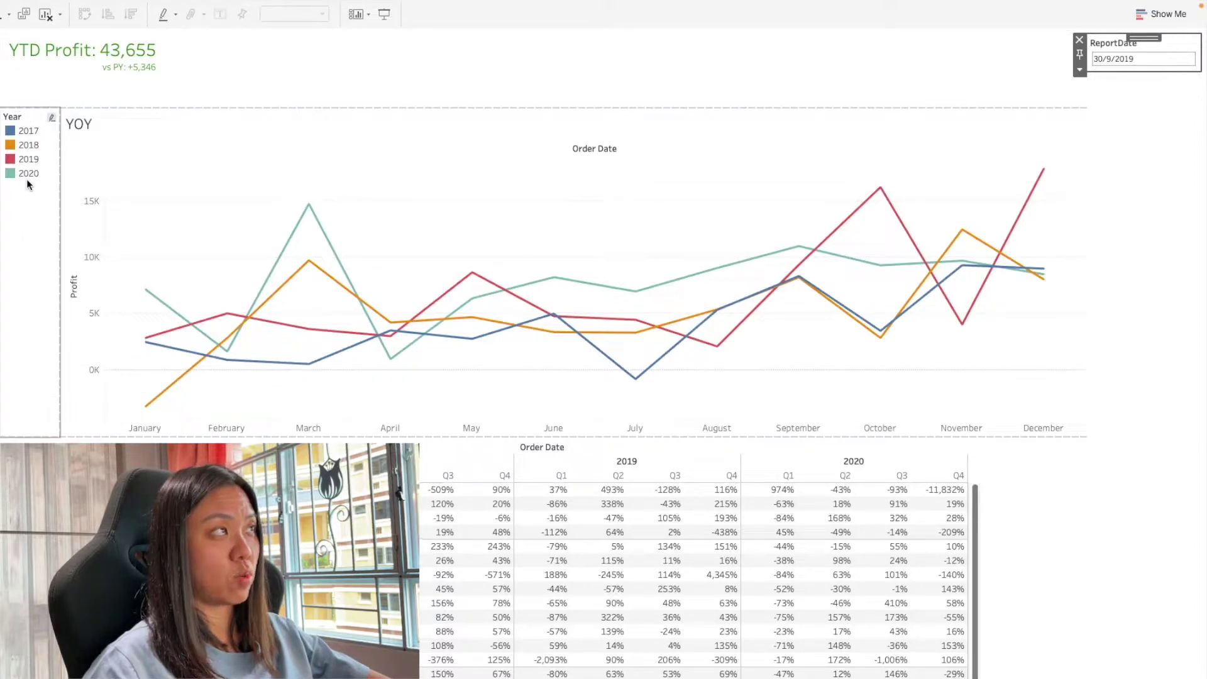
Step: Set the dashboard's ReportDate parameter to 30/4/2020 and inspect the YTD Profit figure
click(1160, 64)
click(1186, 73)
click(1186, 73)
click(1187, 73)
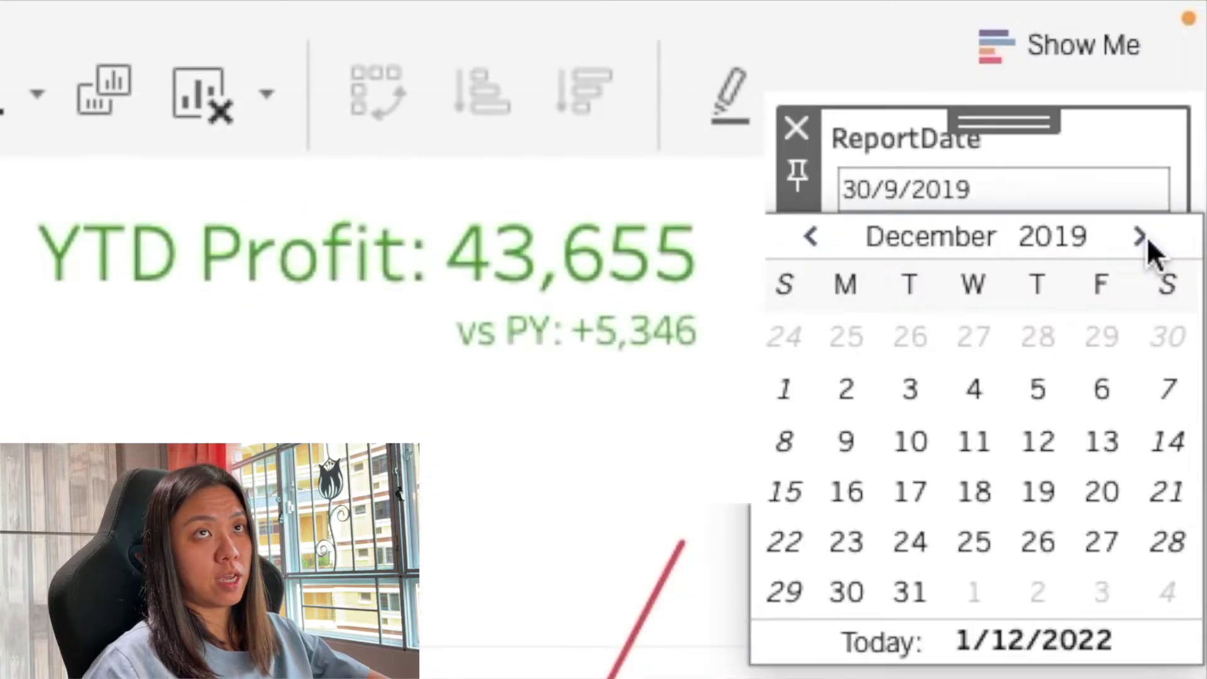
click(1147, 238)
click(1147, 237)
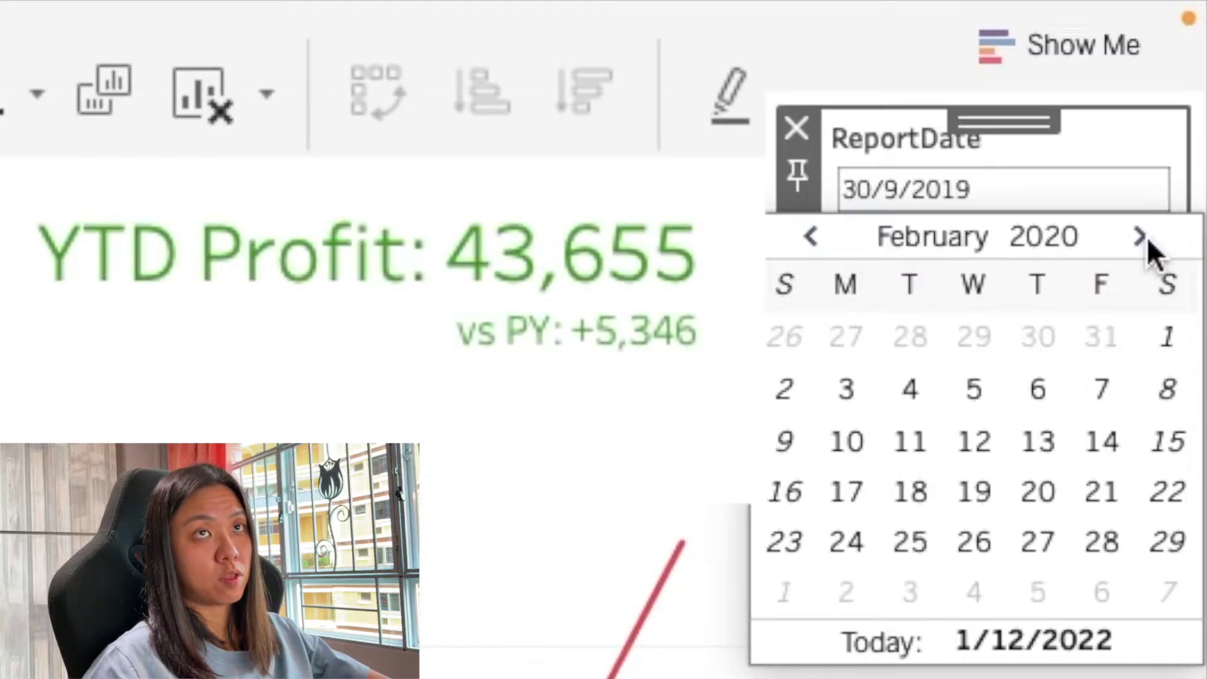
click(1147, 237)
click(1147, 238)
click(1051, 550)
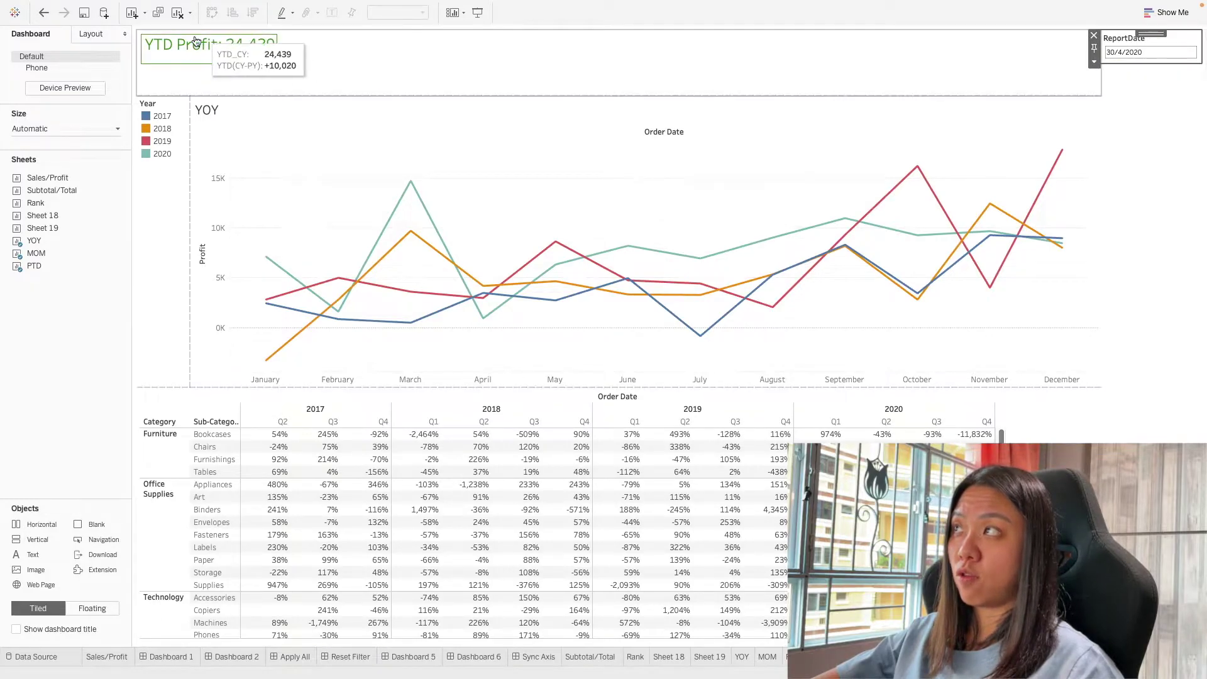
mouse_move(221, 45)
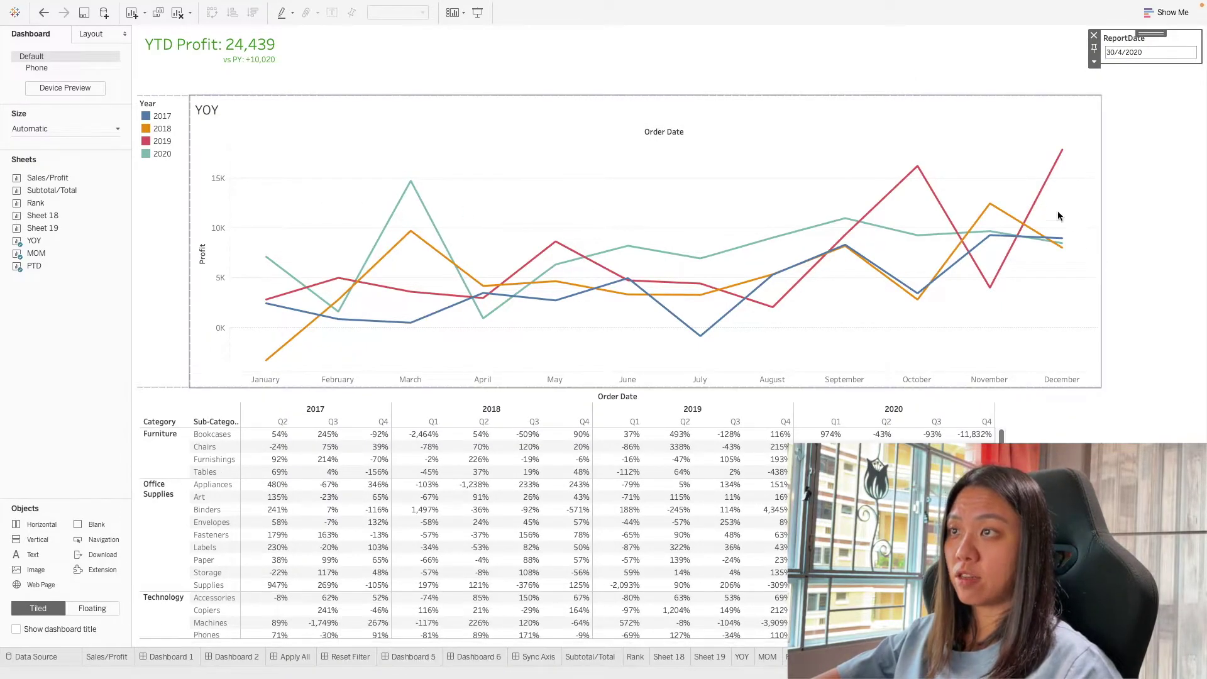
Step: Open the YOY worksheet from its chart on the dashboard
click(161, 218)
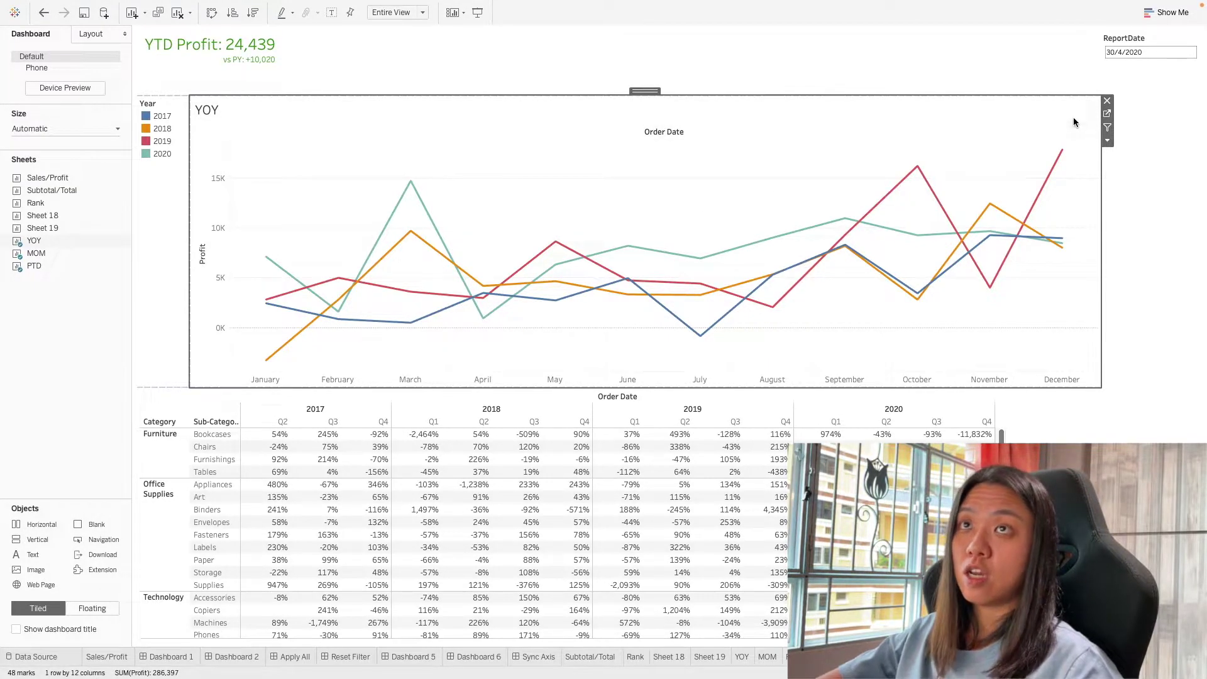
click(1107, 117)
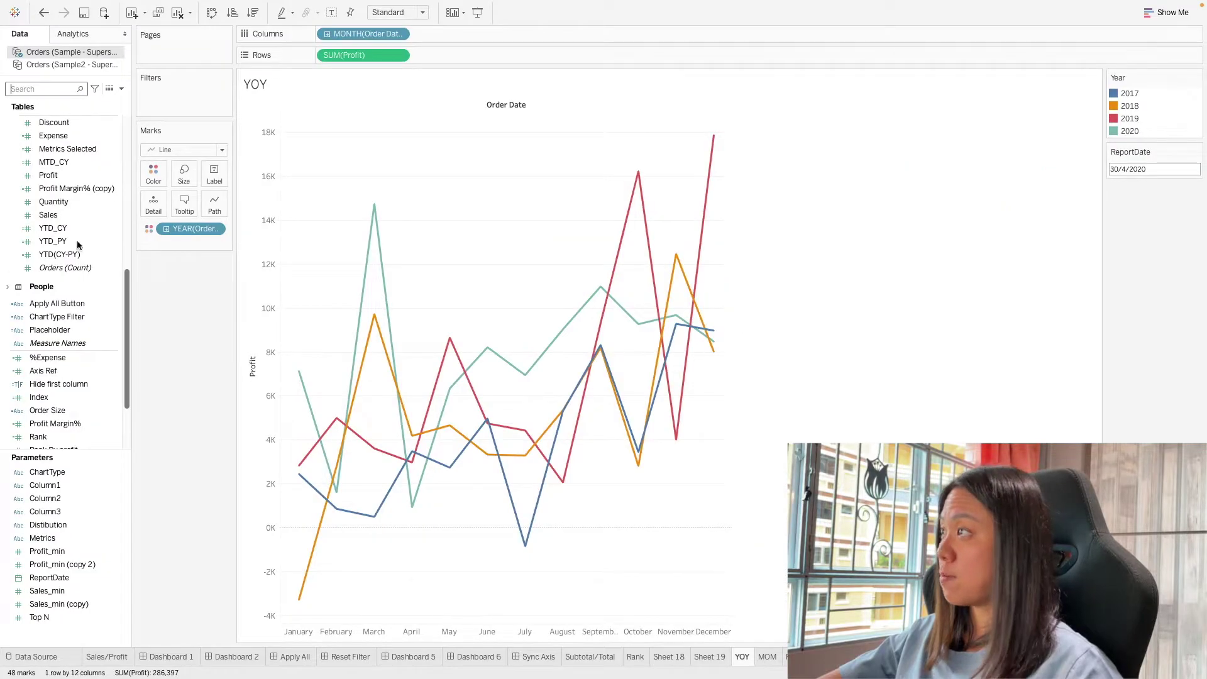
right_click(71, 578)
click(62, 584)
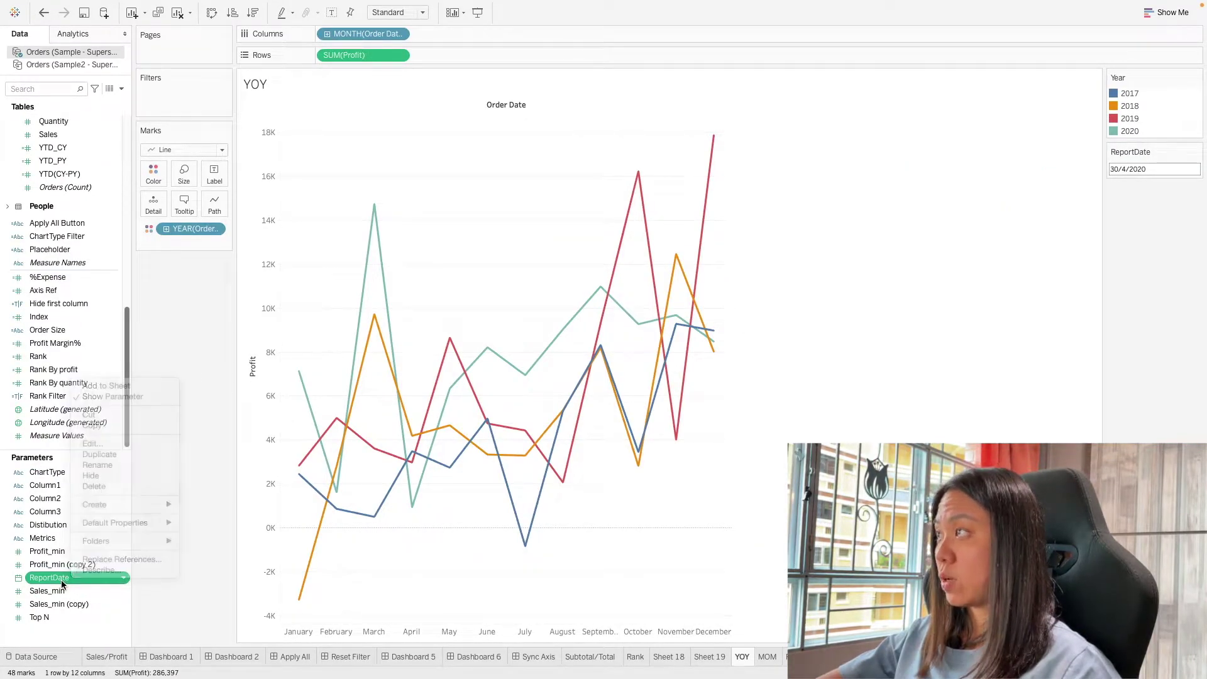
Step: Search the fields for "or" and add a range-of-dates filter on Order Date to the YOY worksheet, keeping the full range
text(or)
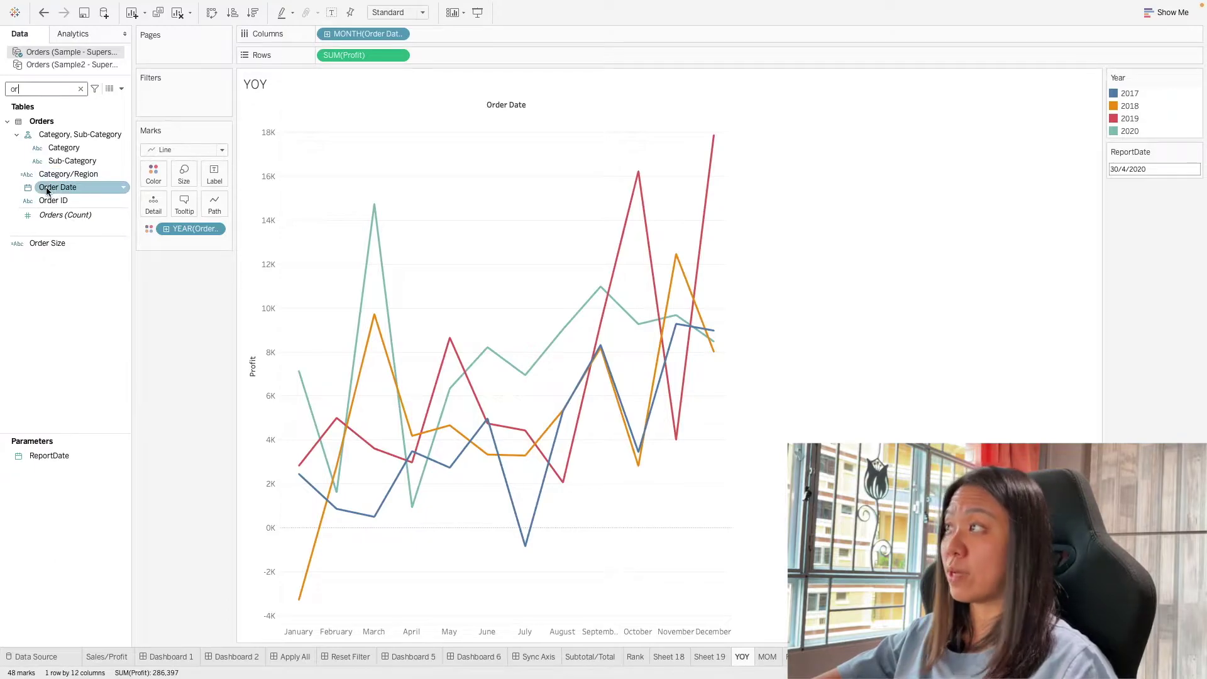
drag(47, 188, 173, 100)
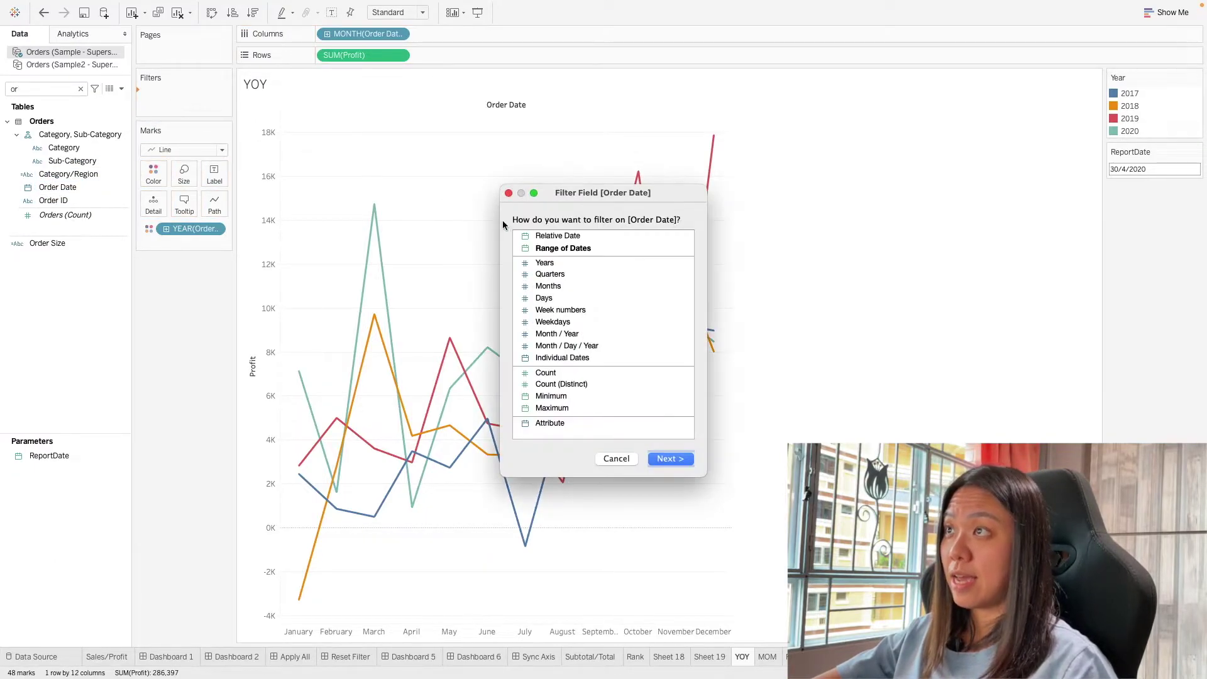
click(575, 250)
click(668, 463)
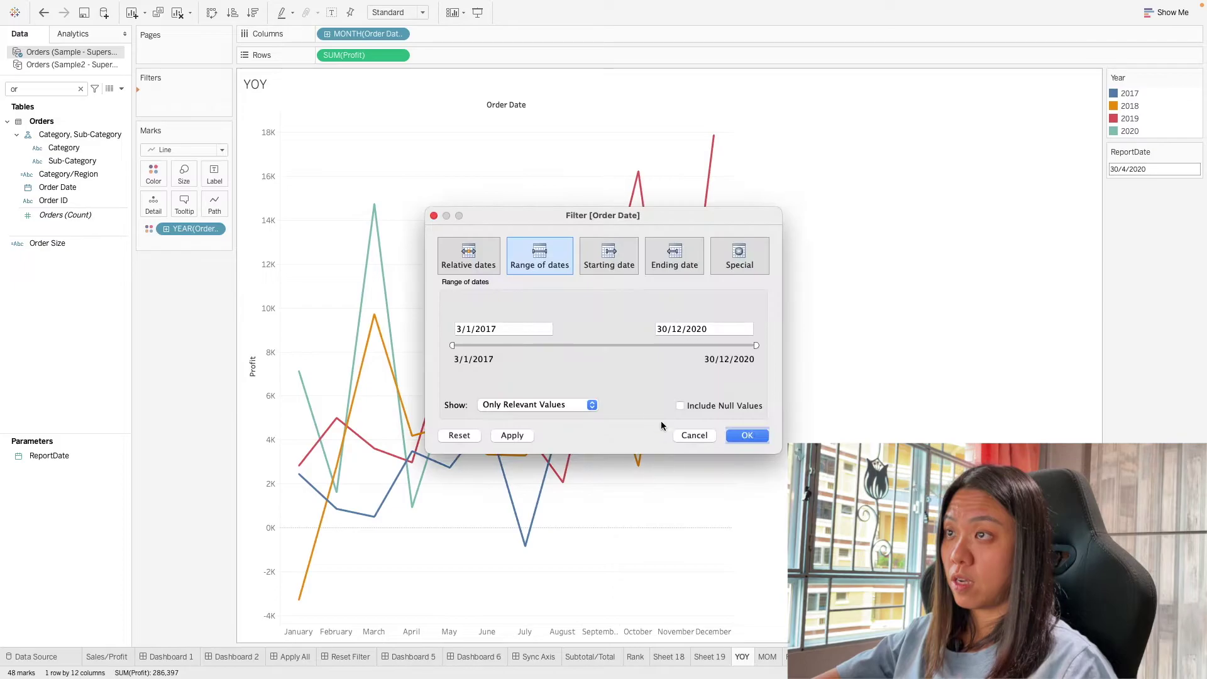
click(746, 435)
Step: Show the Order Date filter control beside the YOY chart and try narrowing its date range
right_click(176, 100)
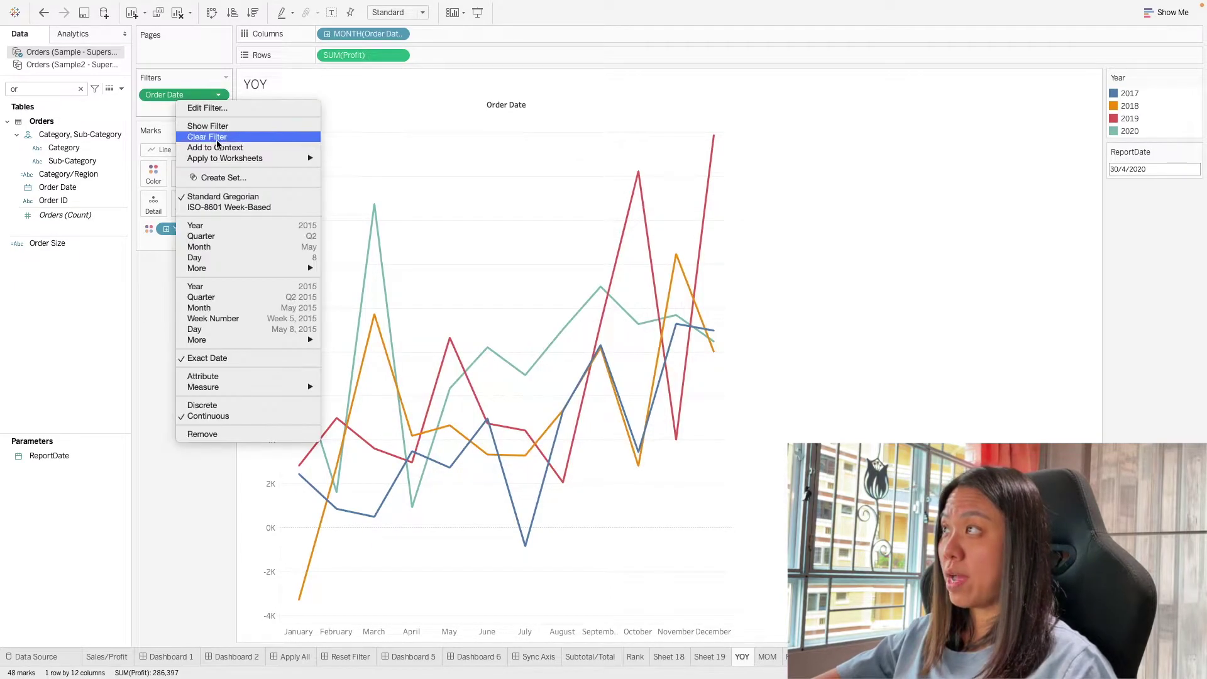
click(214, 126)
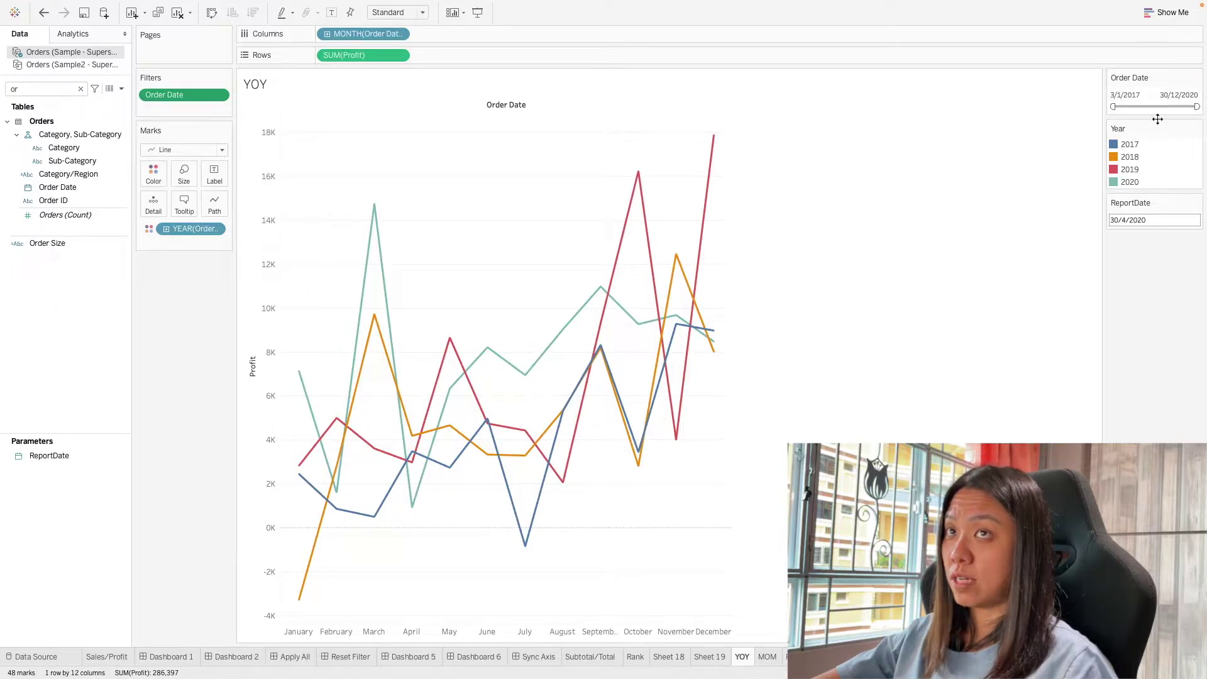
drag(1126, 106, 1196, 107)
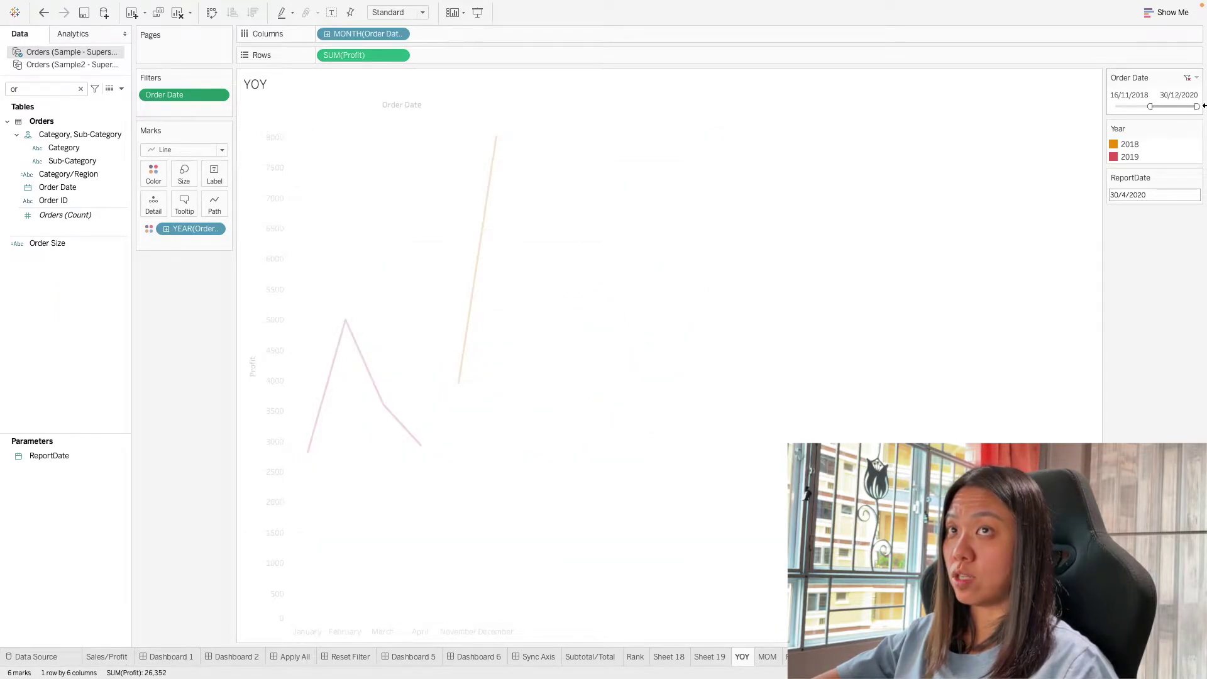
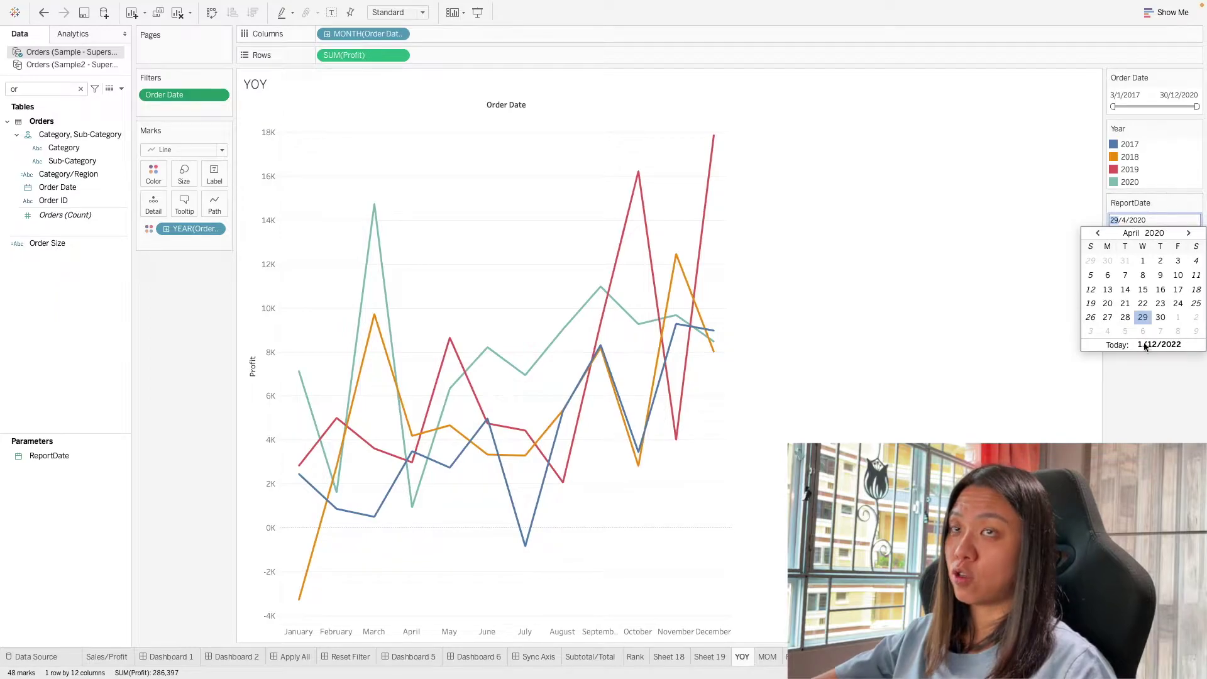
Step: Duplicate the ReportDate parameter and rename the copy ReportDate_start
click(1175, 403)
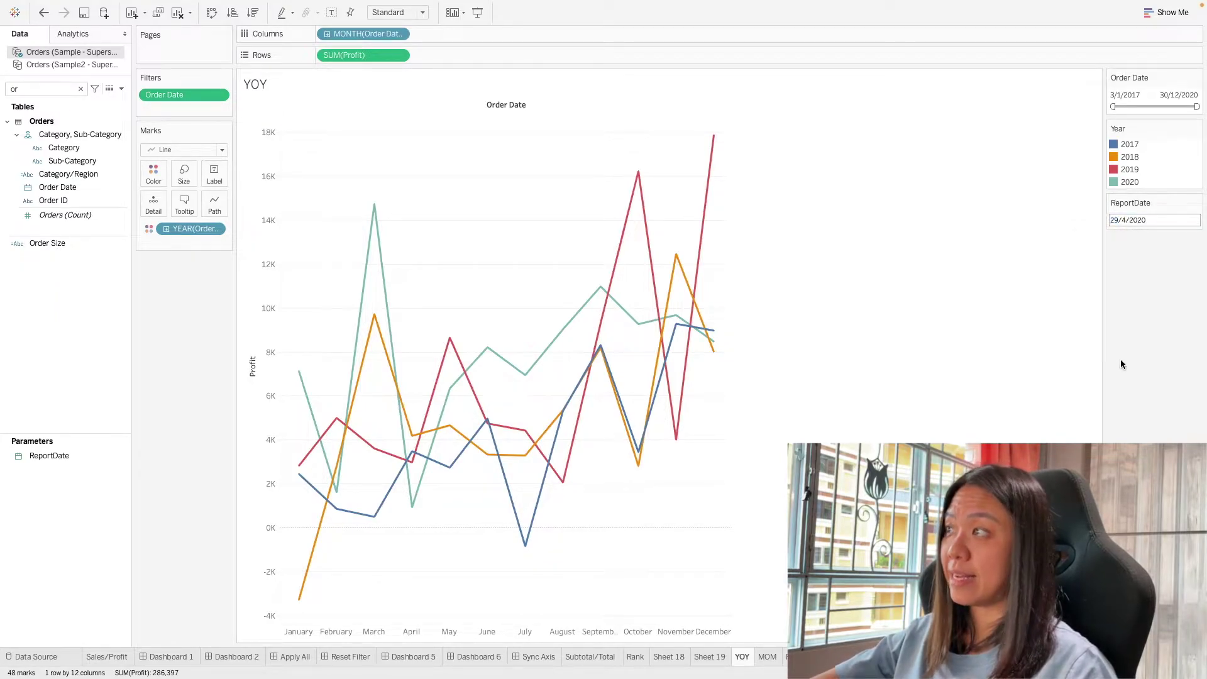
right_click(66, 459)
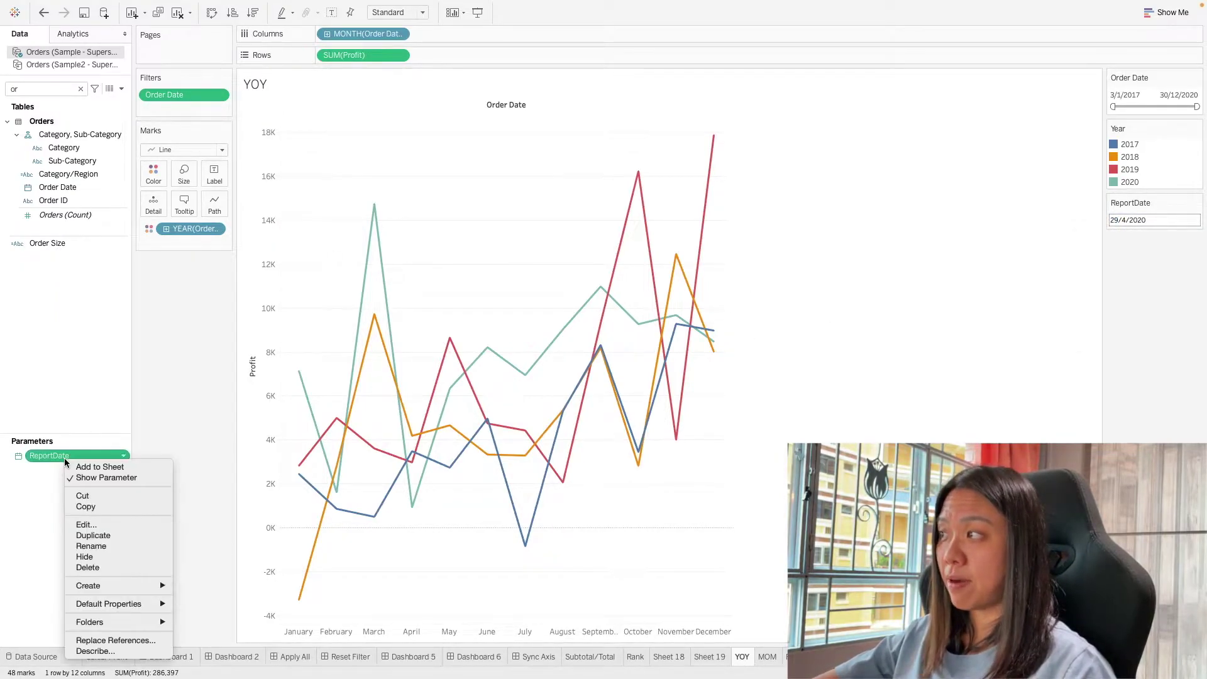
click(70, 535)
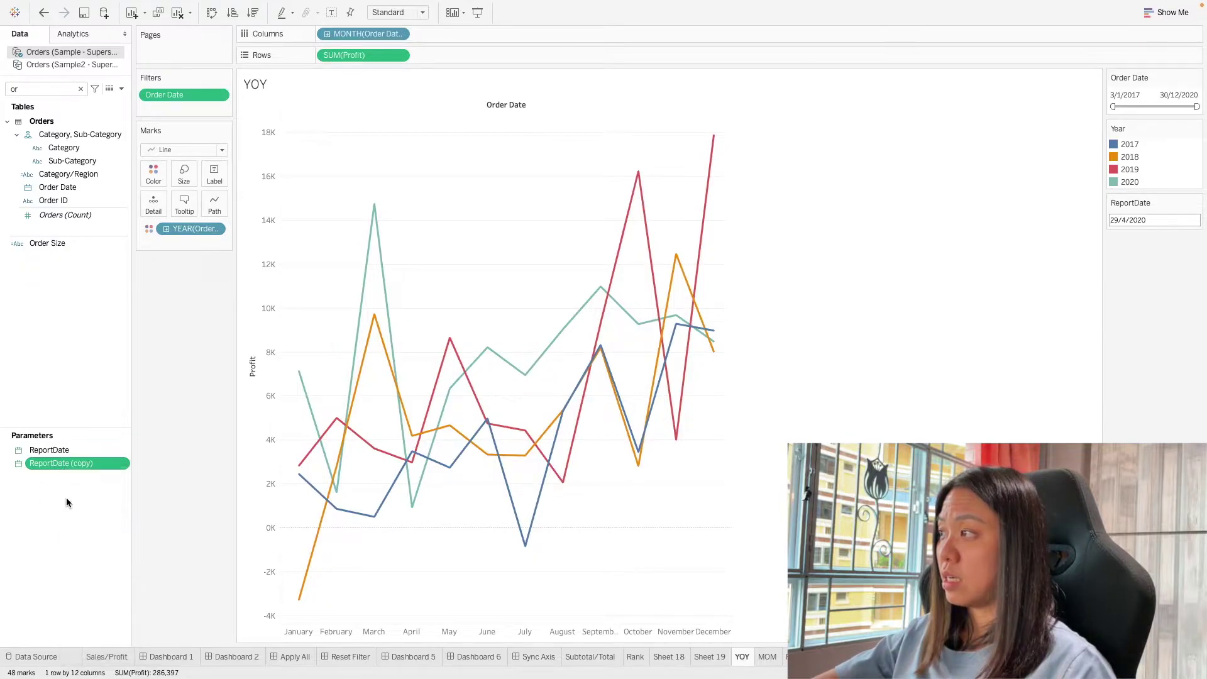
right_click(80, 472)
click(124, 533)
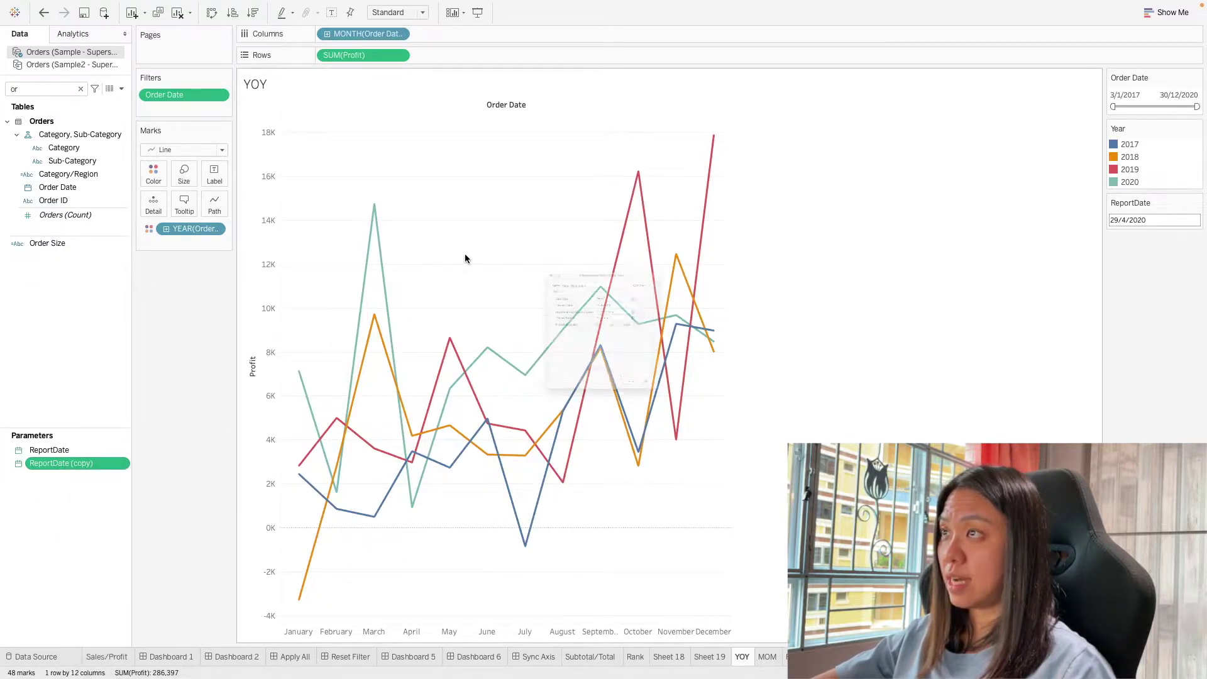
drag(525, 193, 620, 193)
key(BackSpace)
key(BackSpace)
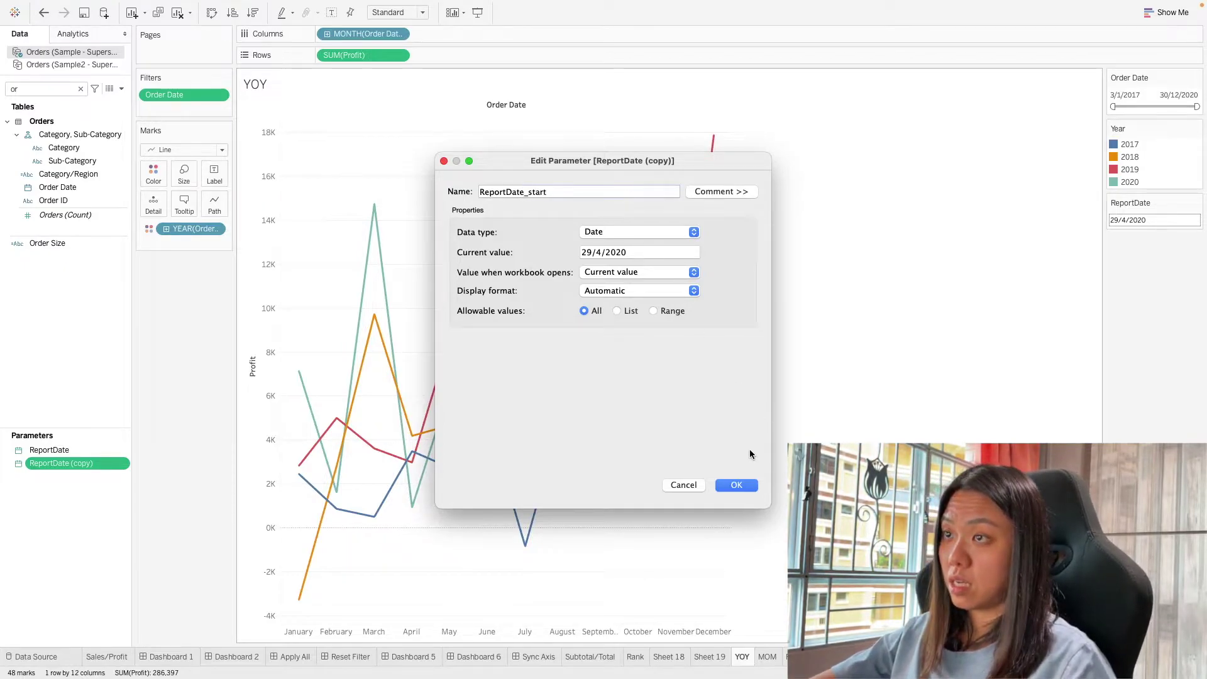
click(735, 485)
Step: Rename the original ReportDate parameter as ReportDate_end
click(44, 451)
right_click(52, 457)
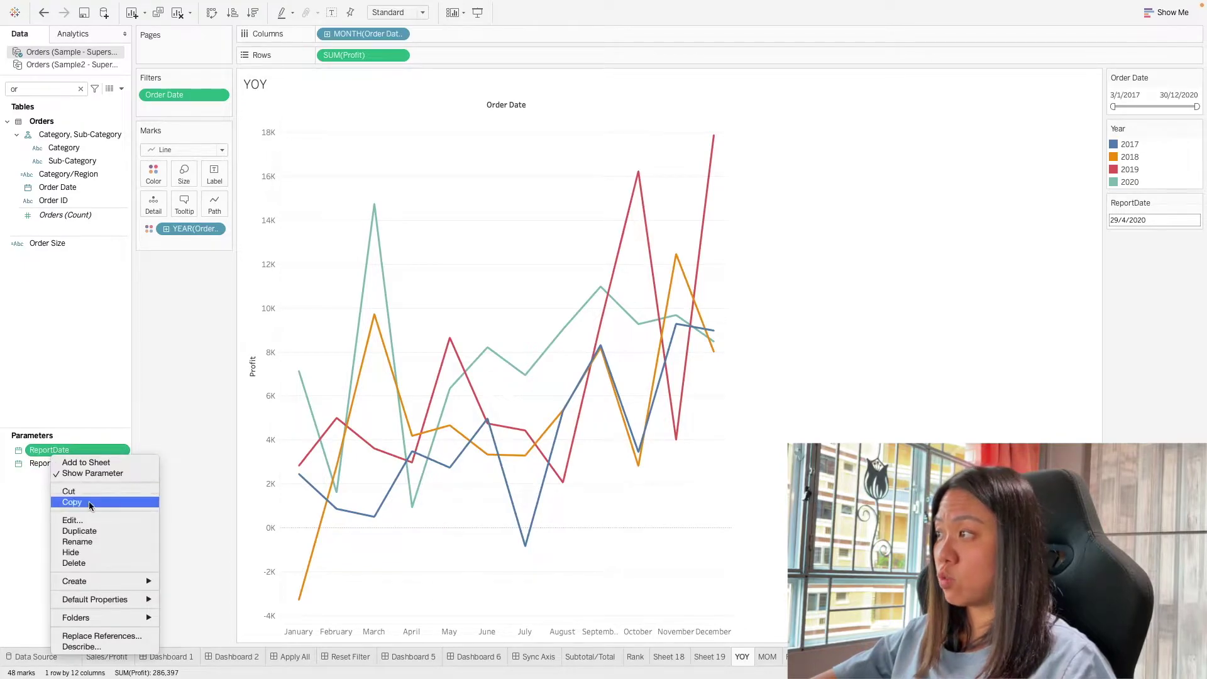
click(92, 521)
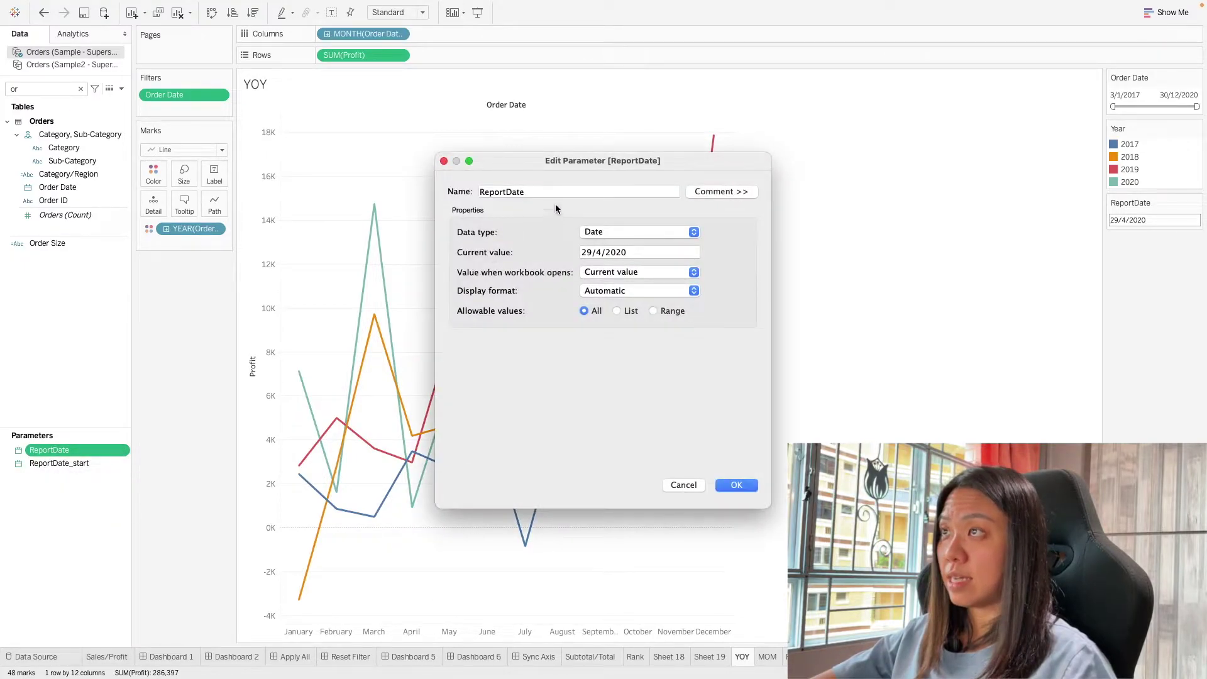
click(550, 197)
text(_end)
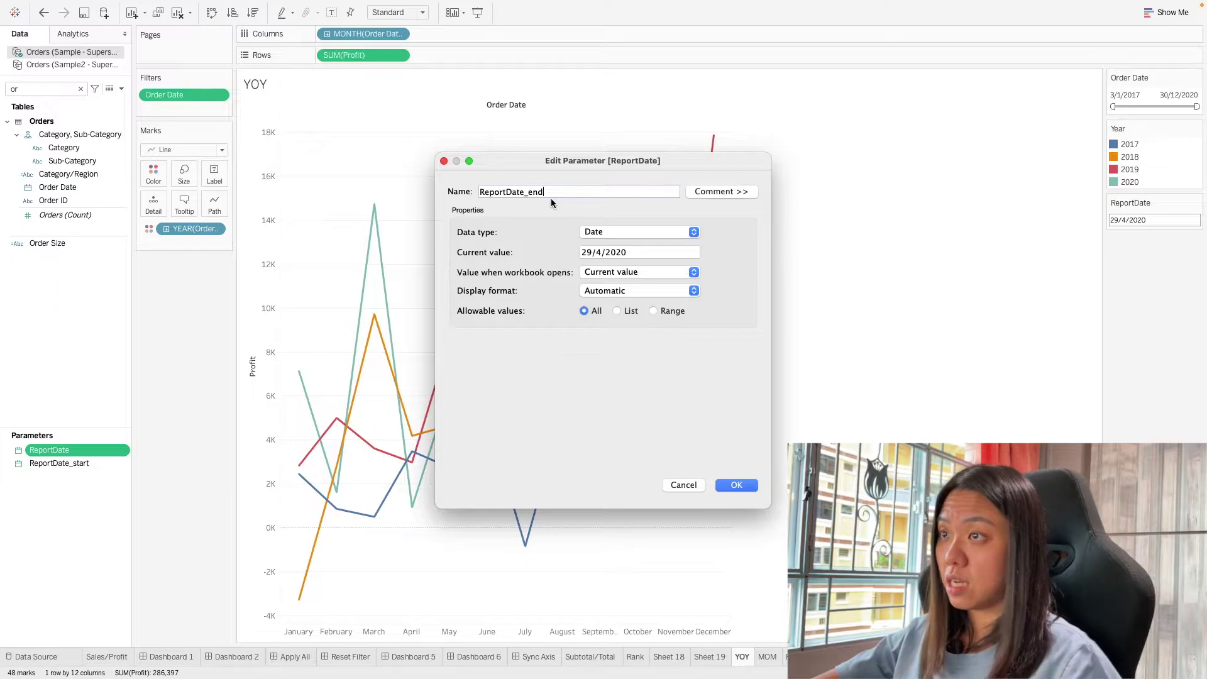
click(736, 486)
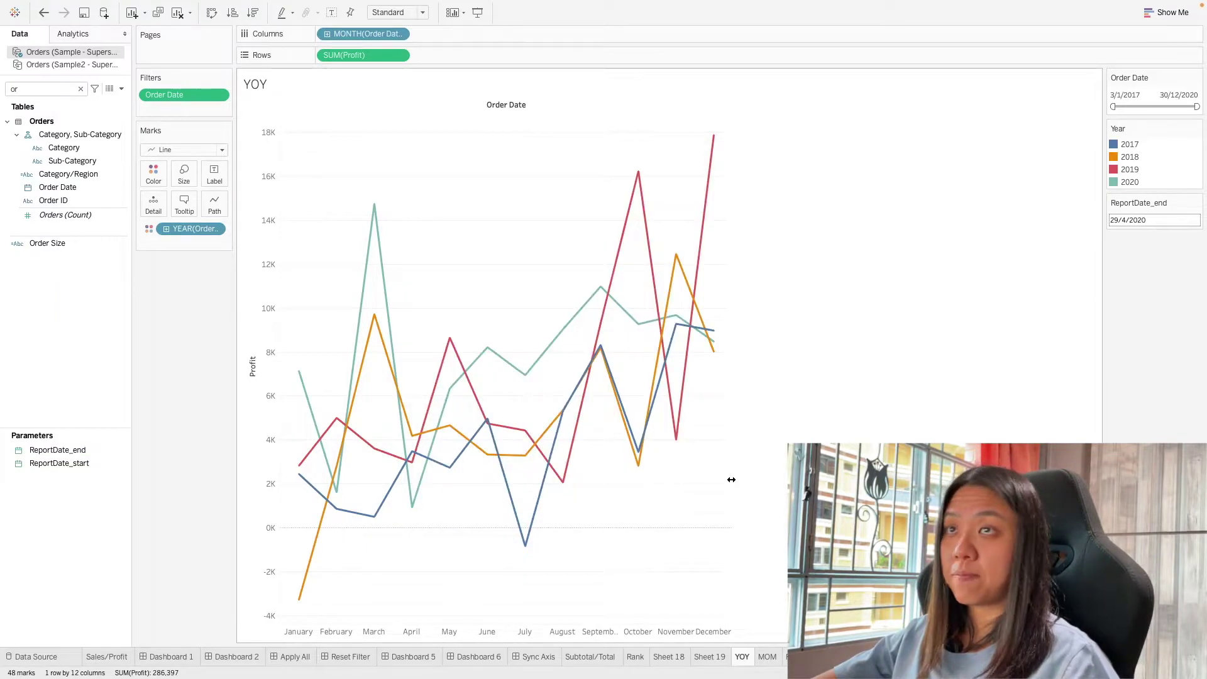
Step: Show the ReportDate_start parameter control beside the YOY chart and remove the Order Date filter from the worksheet
click(75, 463)
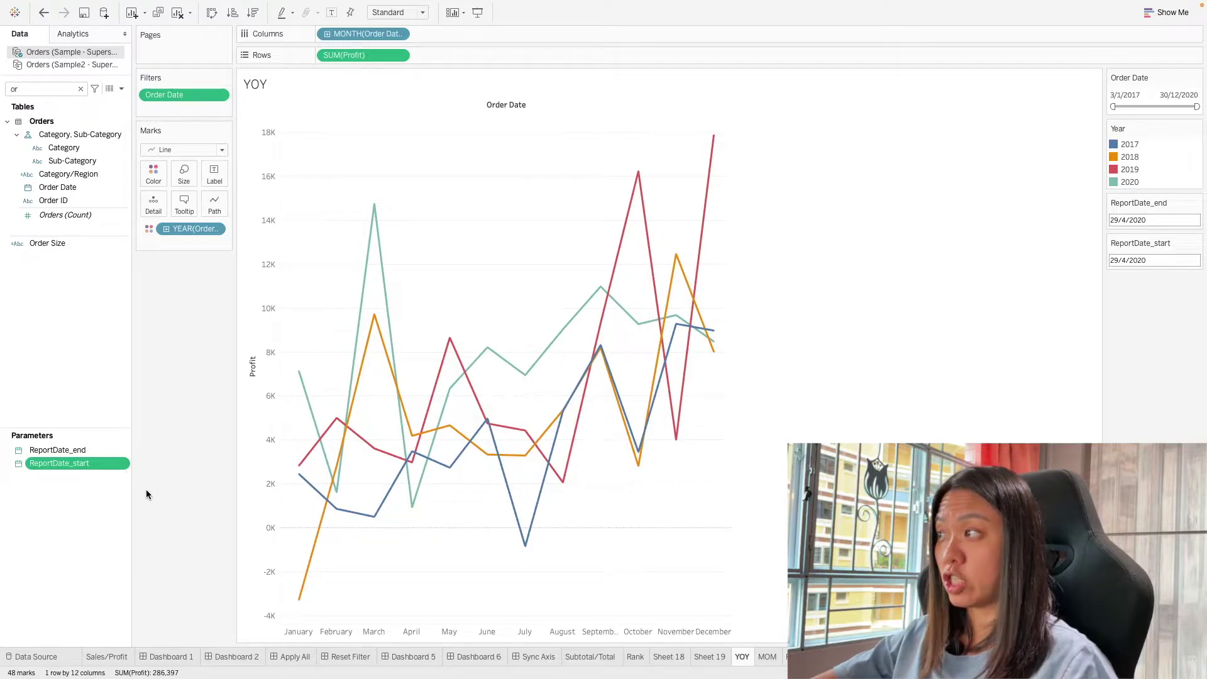
ctrl+click(83, 450)
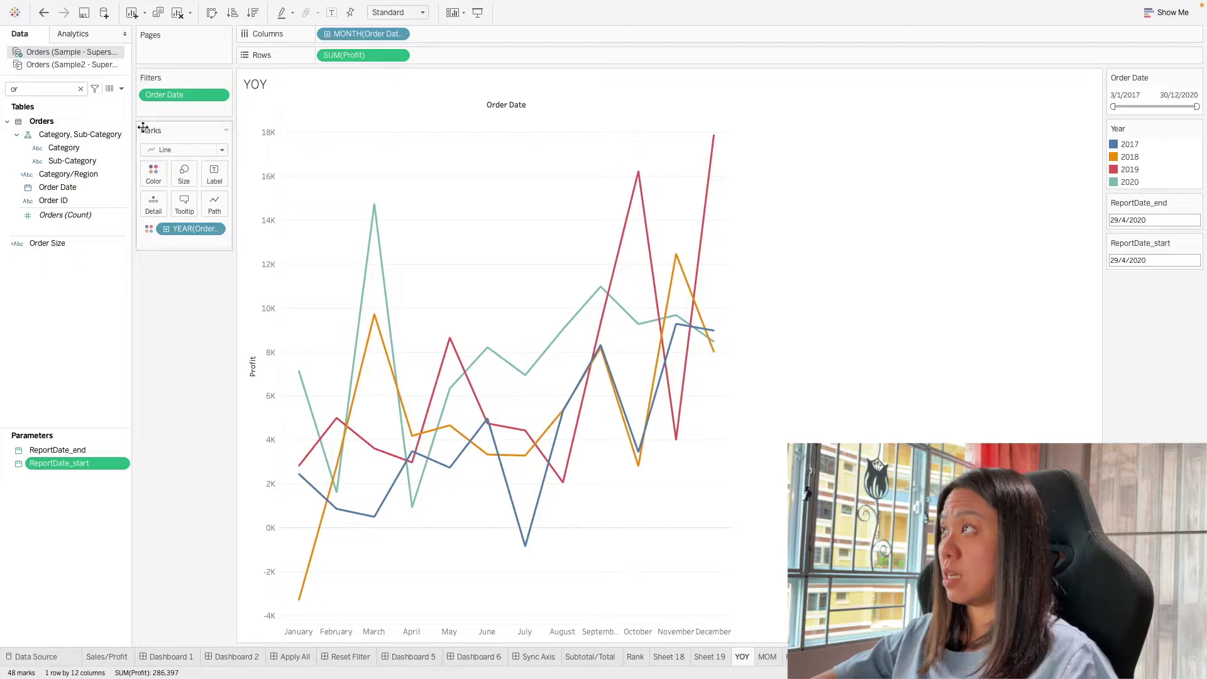
right_click(180, 96)
click(213, 433)
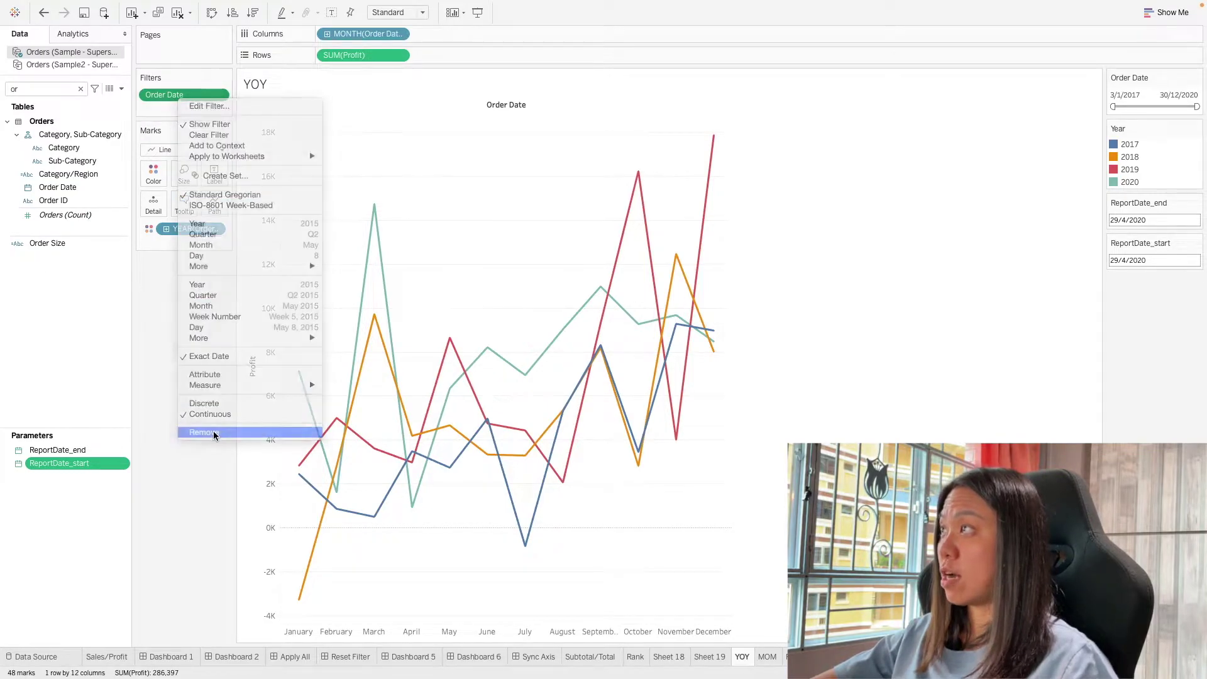
Step: Create a calculated field named datefilter in the Orders (Sample - Superstore) data source
click(121, 88)
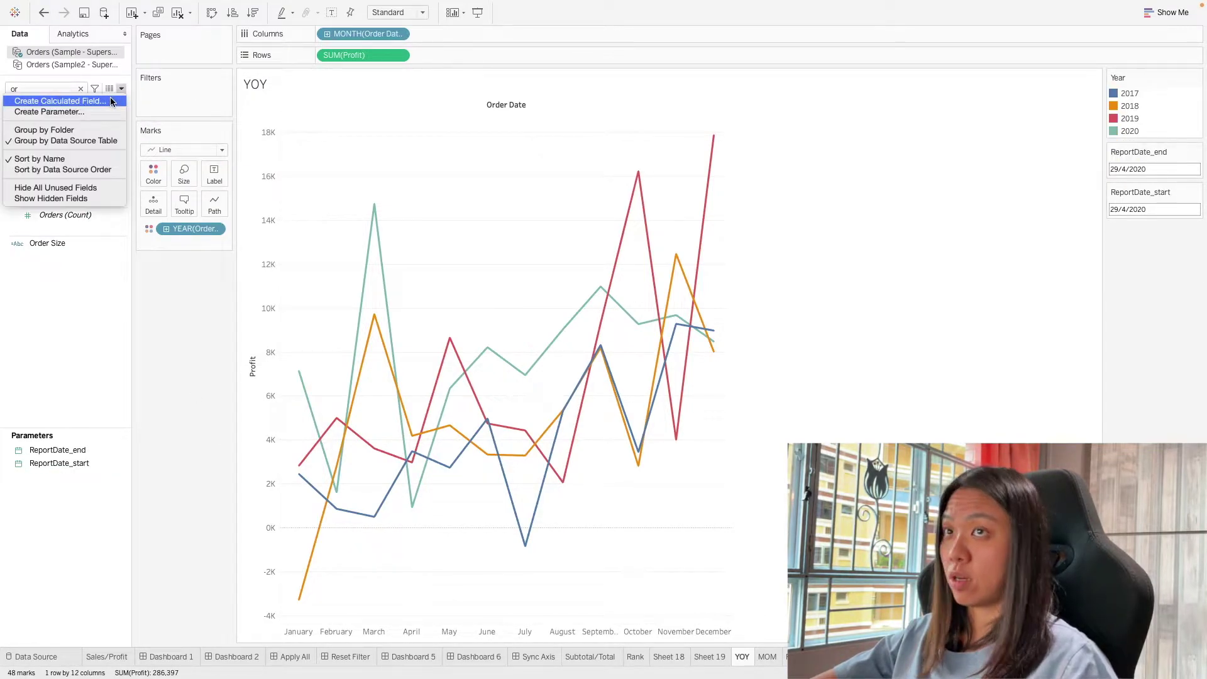
click(50, 100)
drag(433, 382, 504, 405)
text(datefilter)
Step: Enter the first condition of the datefilter formula: [Order Date]>=[ReportDate_start]
click(440, 450)
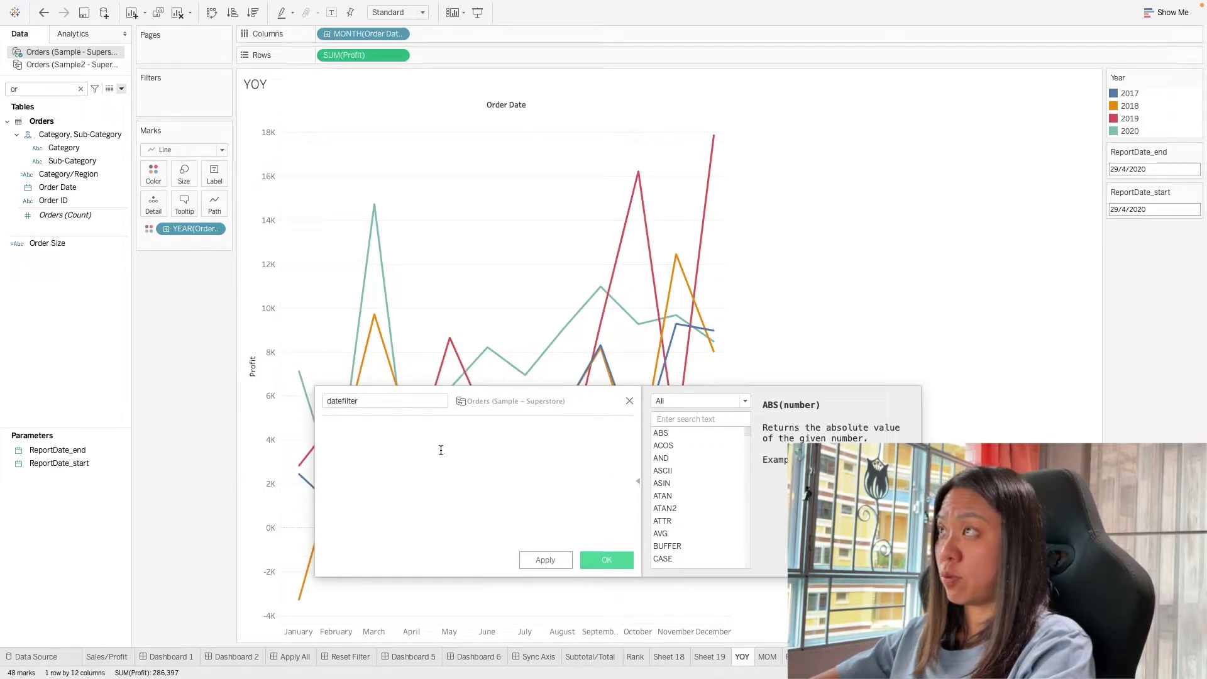
text(or)
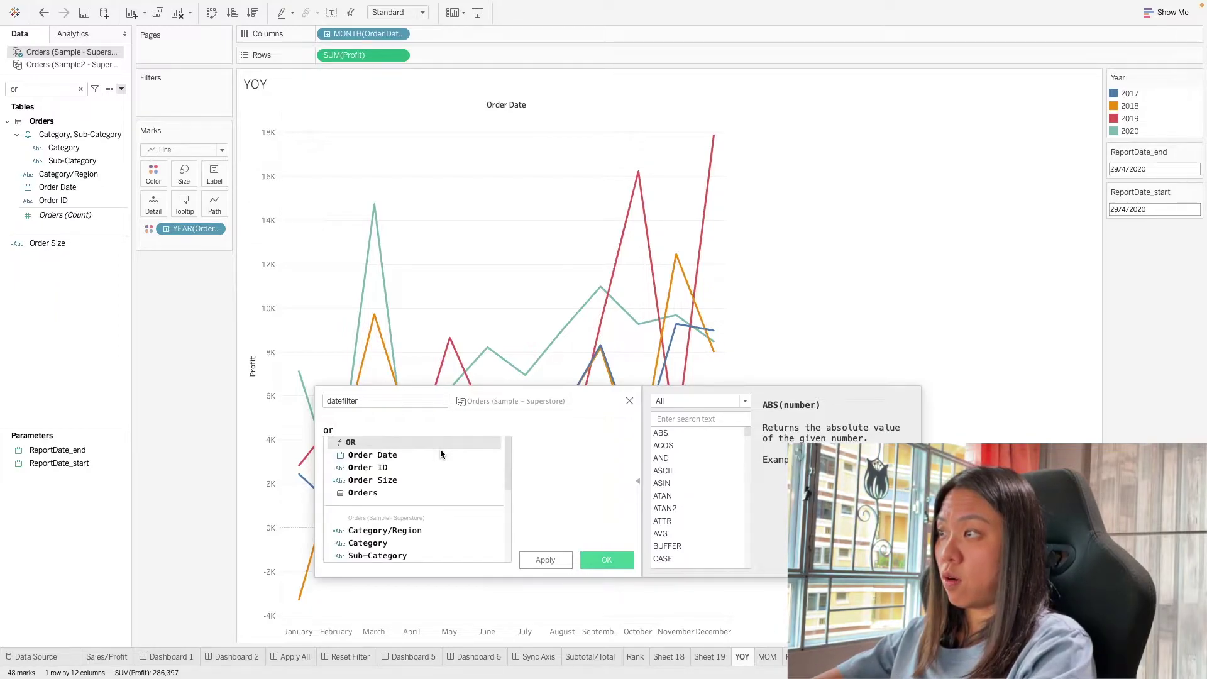
double_click(440, 451)
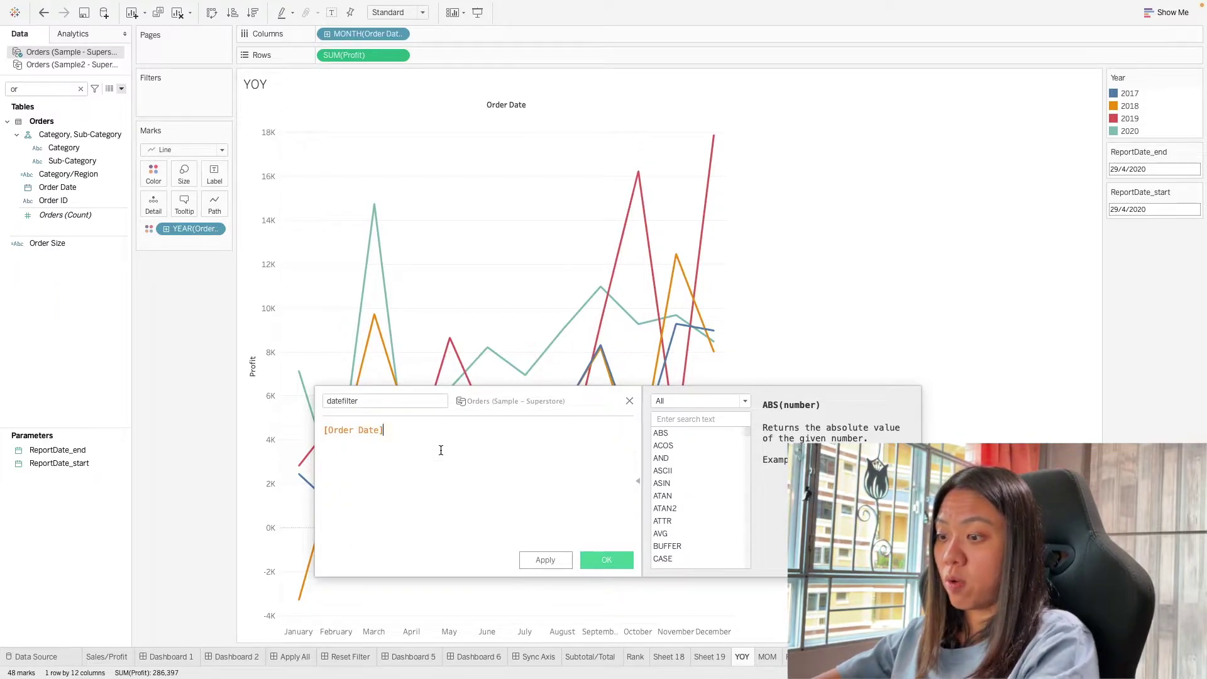
text(>=re)
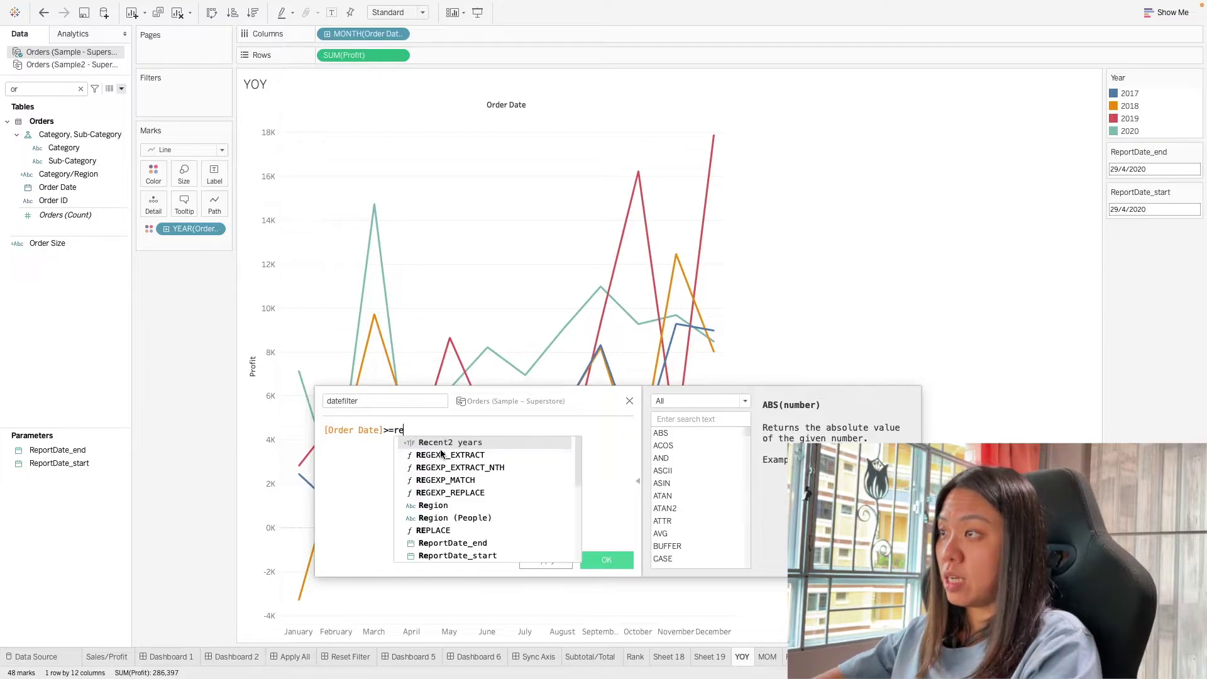
key(Down)
key(Down)
key(Down)
key(Down)
key(Down)
key(Down)
key(Down)
key(Down)
key(Down)
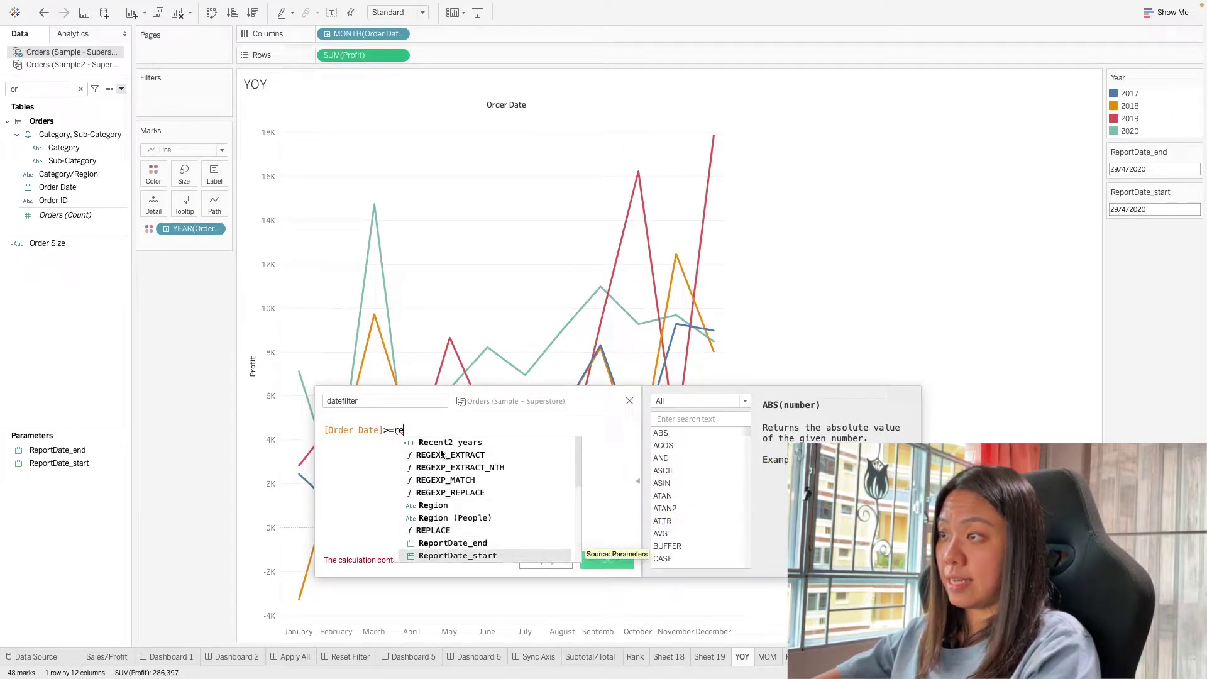
key(Return)
Step: Add the second condition "and [Order Date]<=[ReportDate_end]" on a new line of the formula and save the calculated field
text(an)
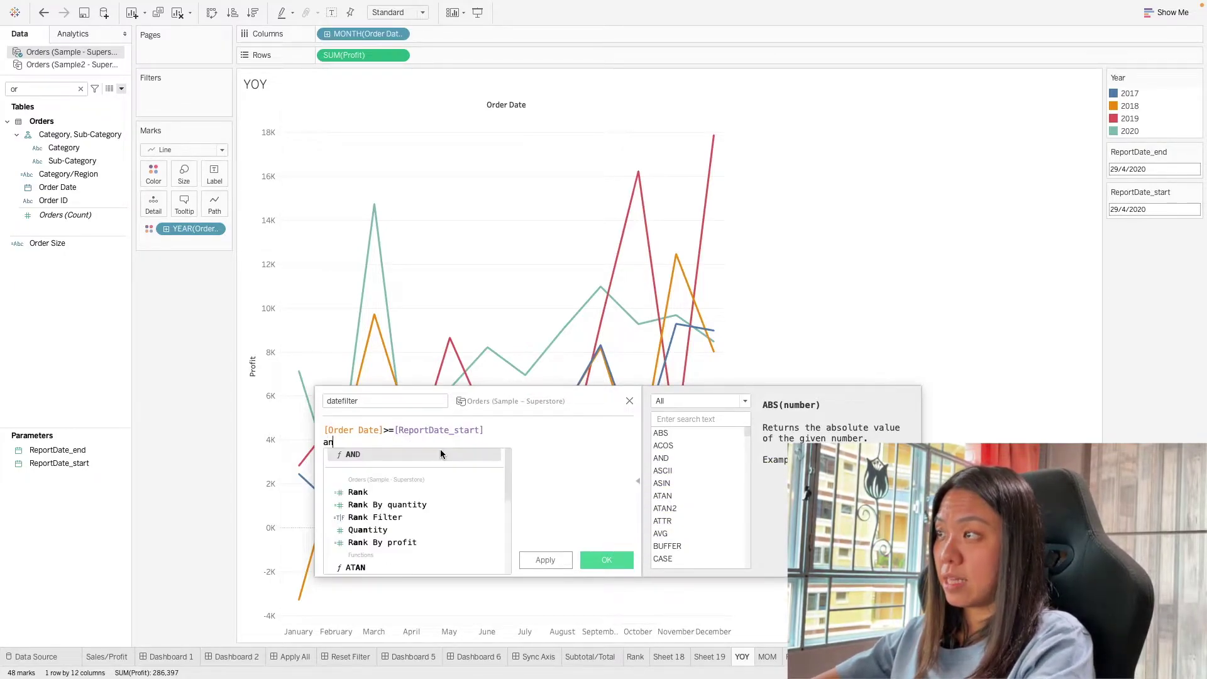
text(d or)
key(Down)
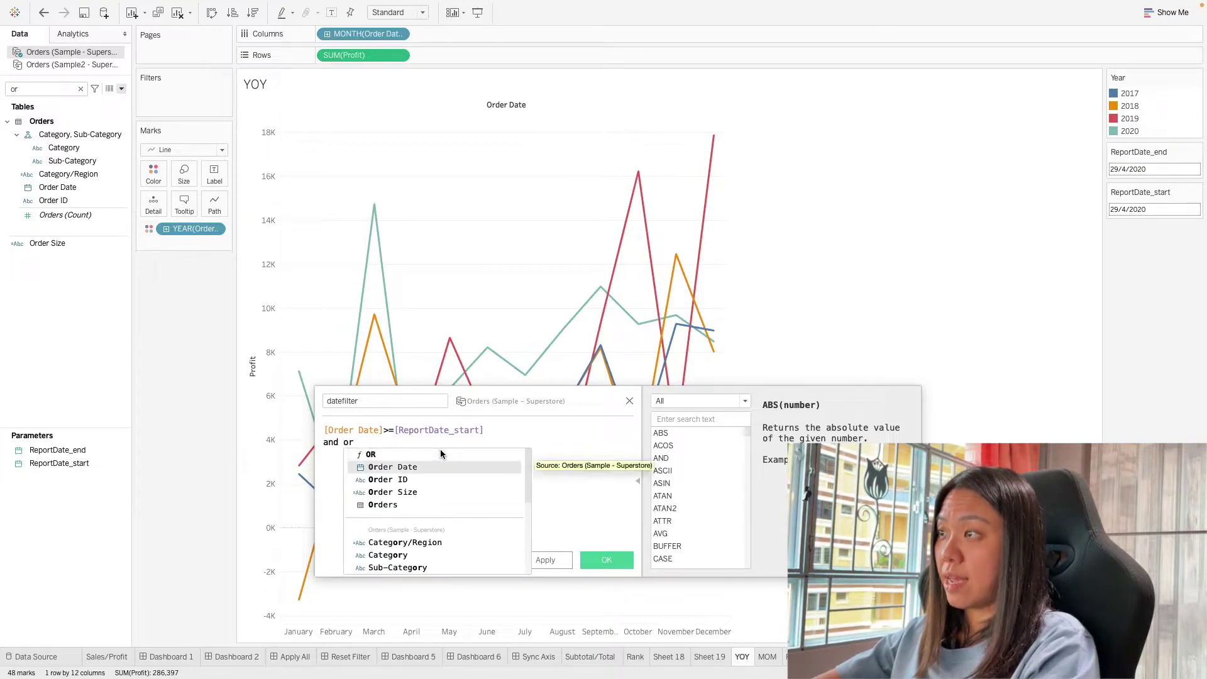
key(Return)
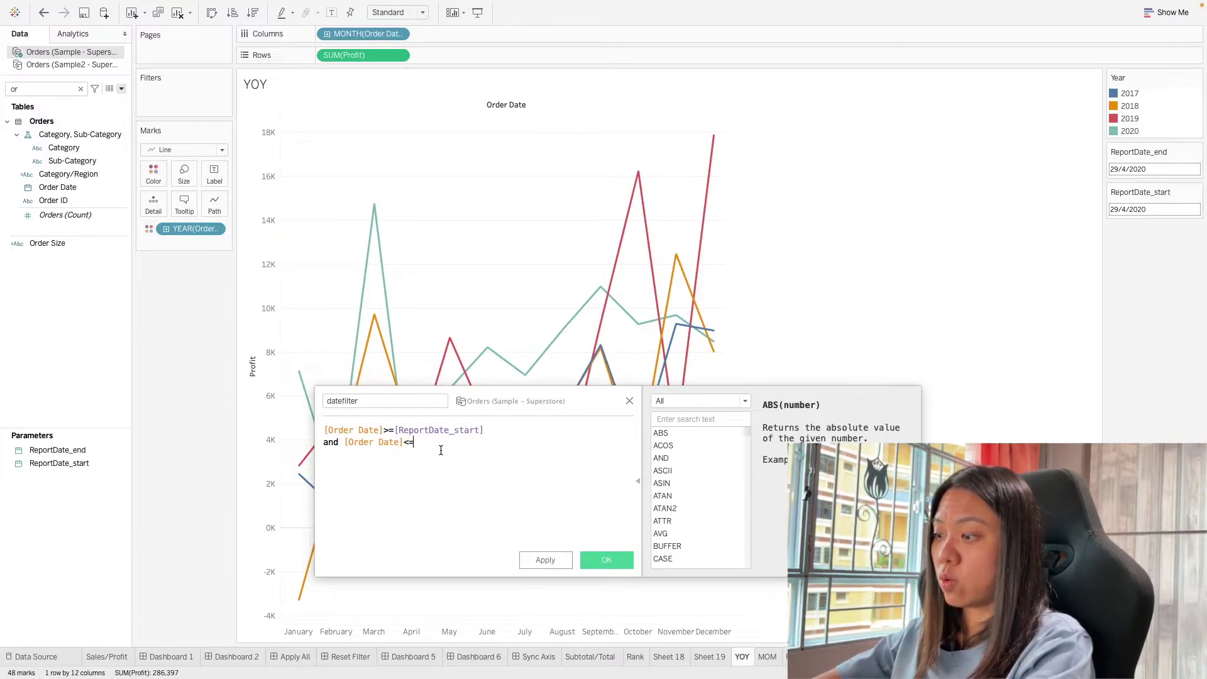
text(<=re)
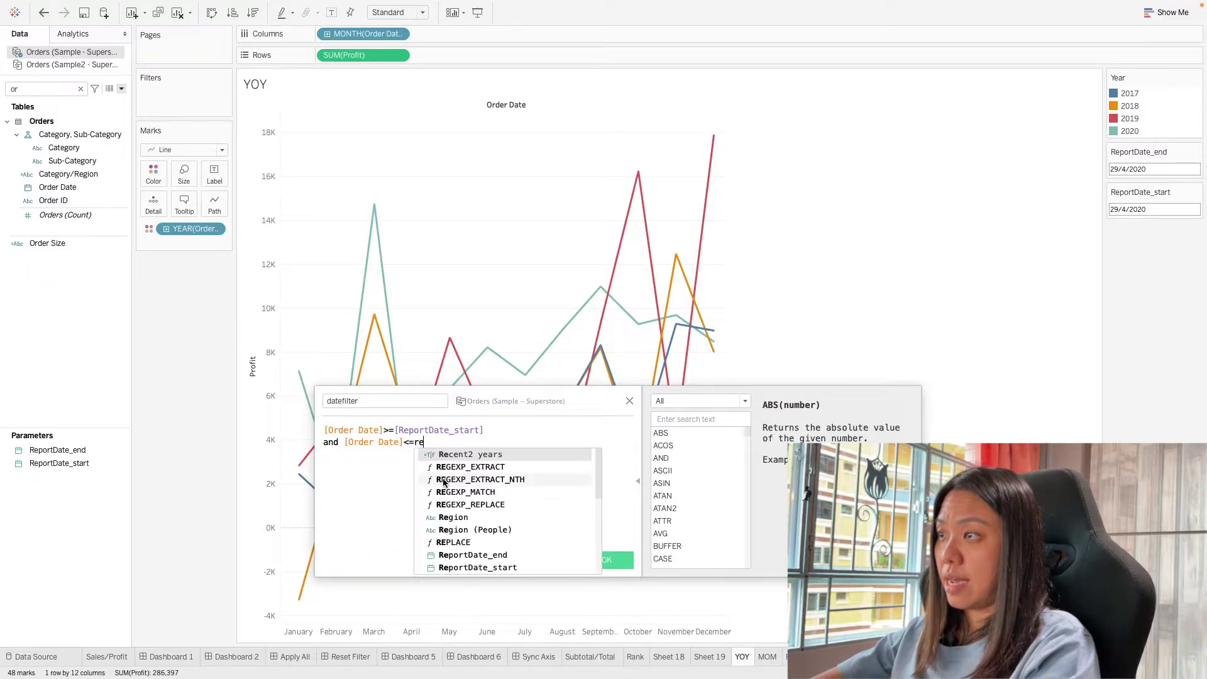
key(Down)
key(Down)
key(Down)
key(Down)
key(Down)
key(Down)
key(Down)
key(Down)
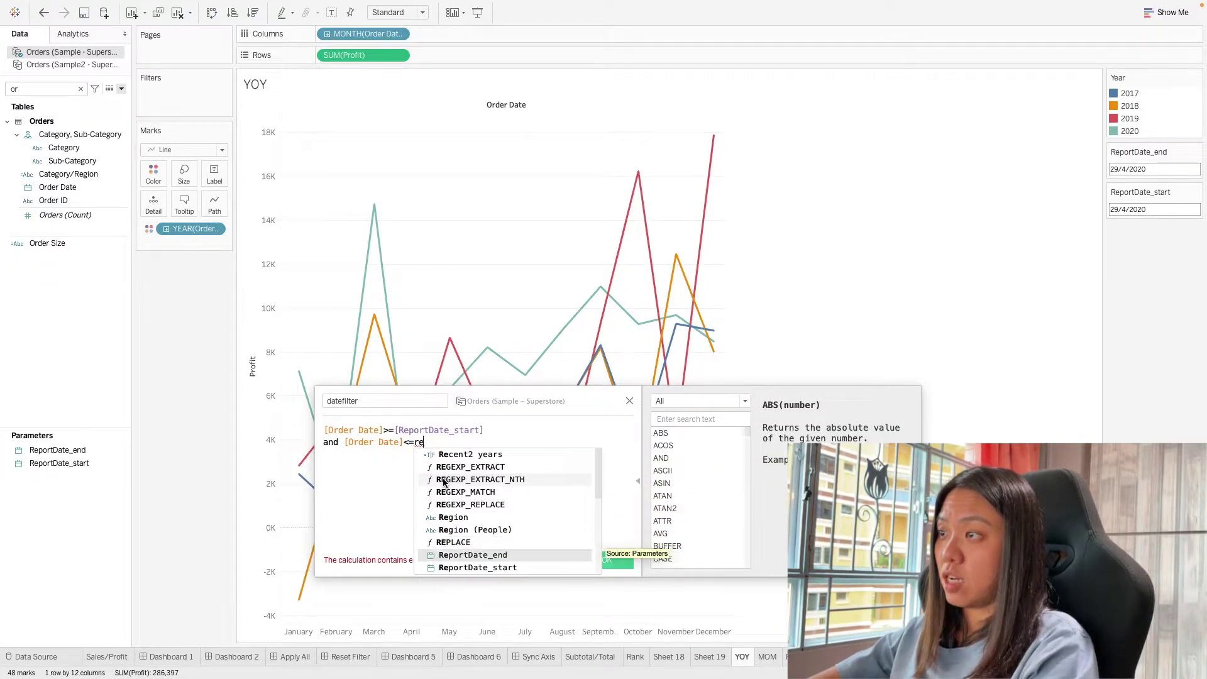
key(Return)
click(545, 559)
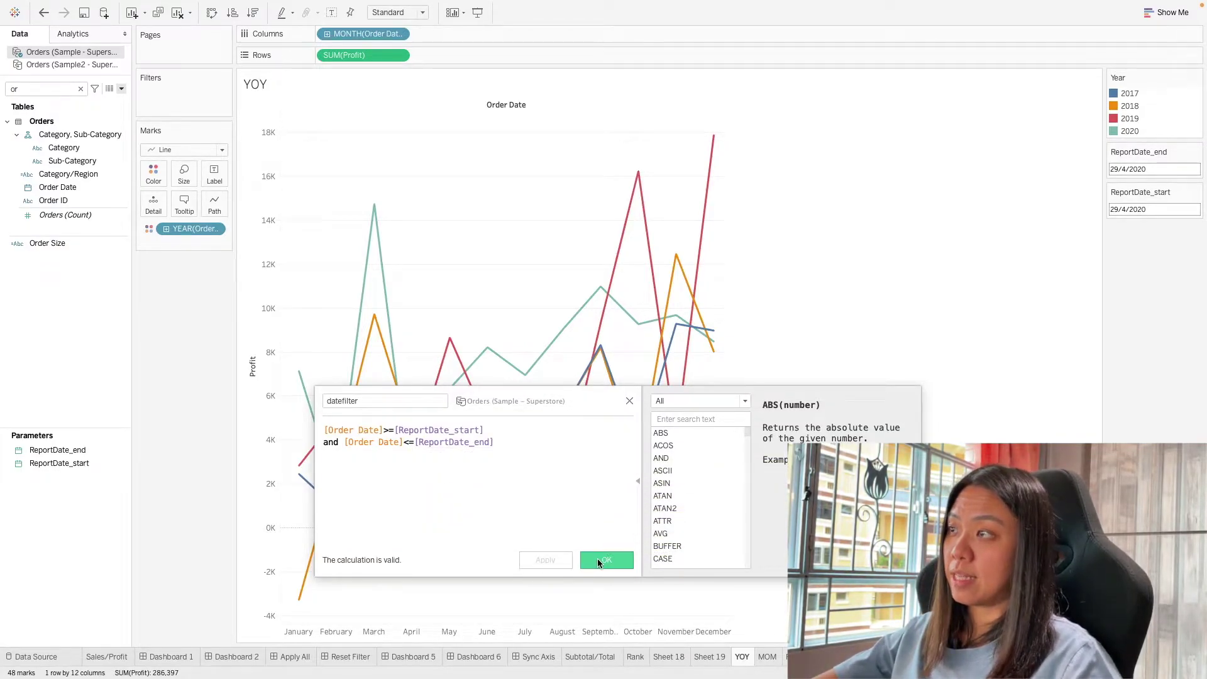
click(606, 559)
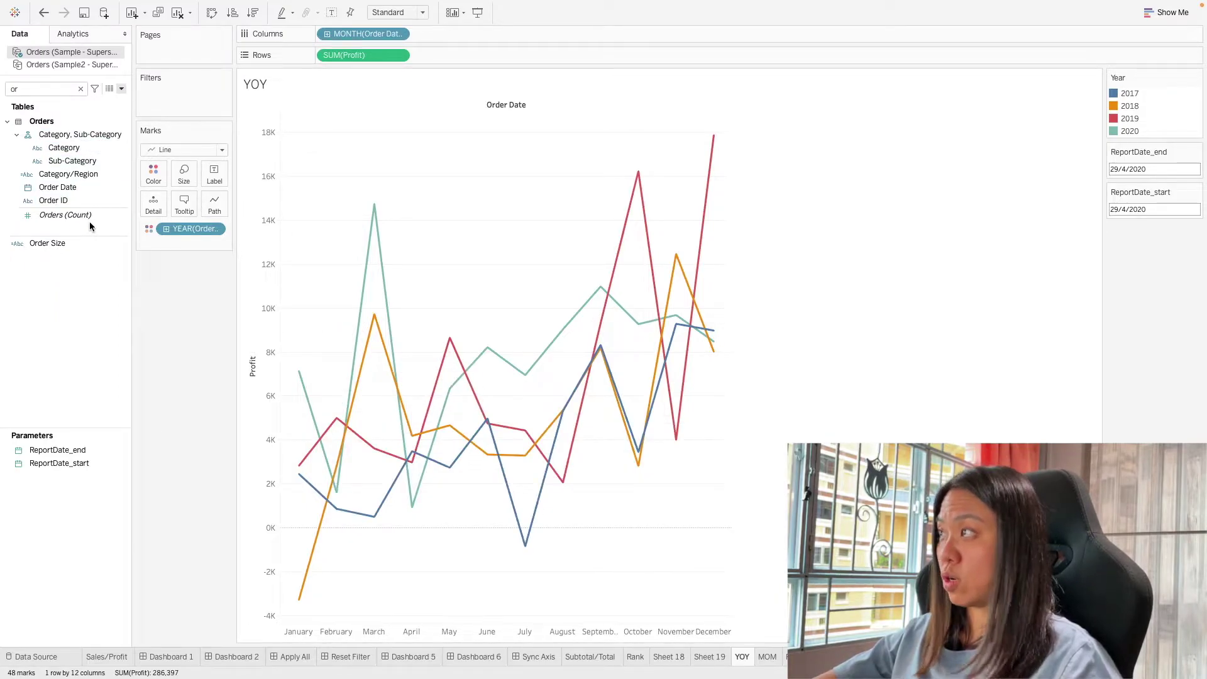
Step: Search the fields for "da" and add datefilter as a filter on the YOY worksheet, keeping only True
double_click(38, 89)
text(da)
drag(54, 133, 172, 99)
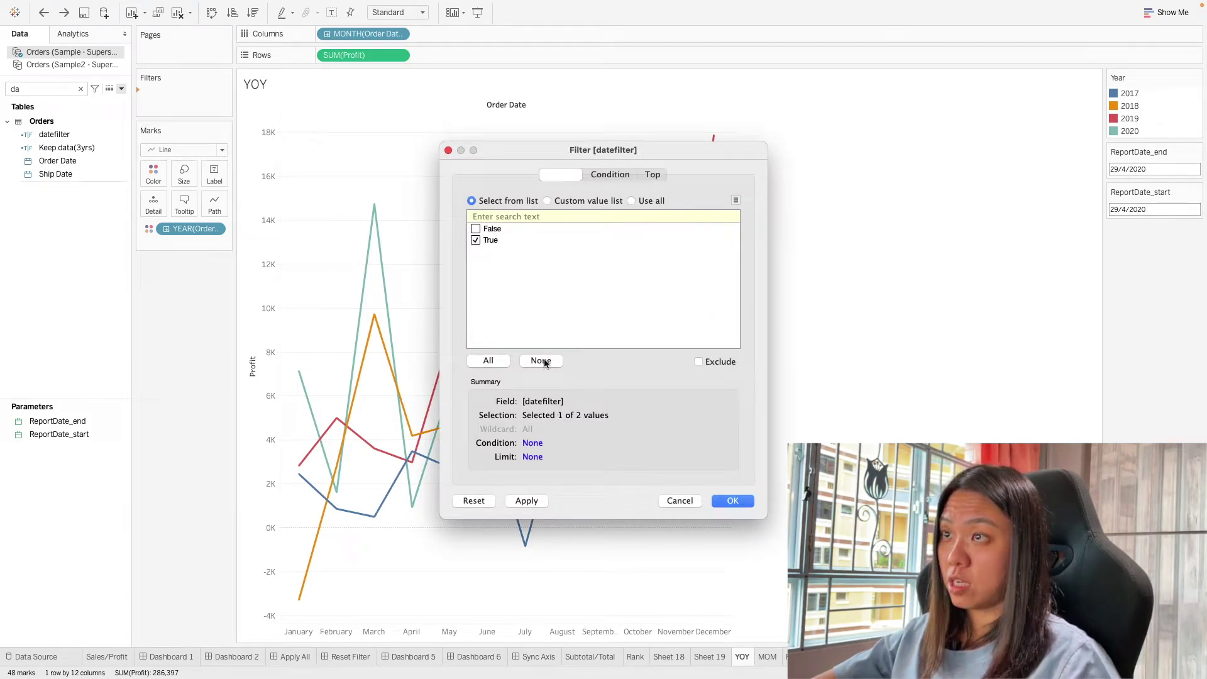
click(731, 504)
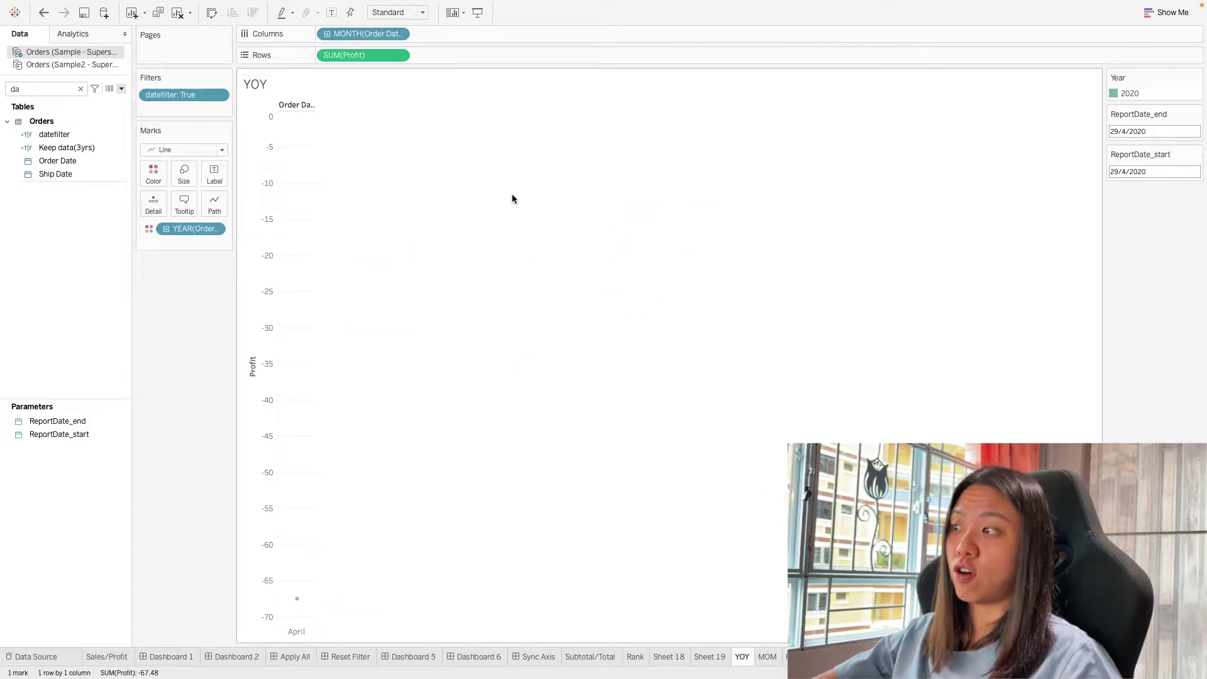
Step: Set the ReportDate_start parameter to 1/1/2020
click(1144, 171)
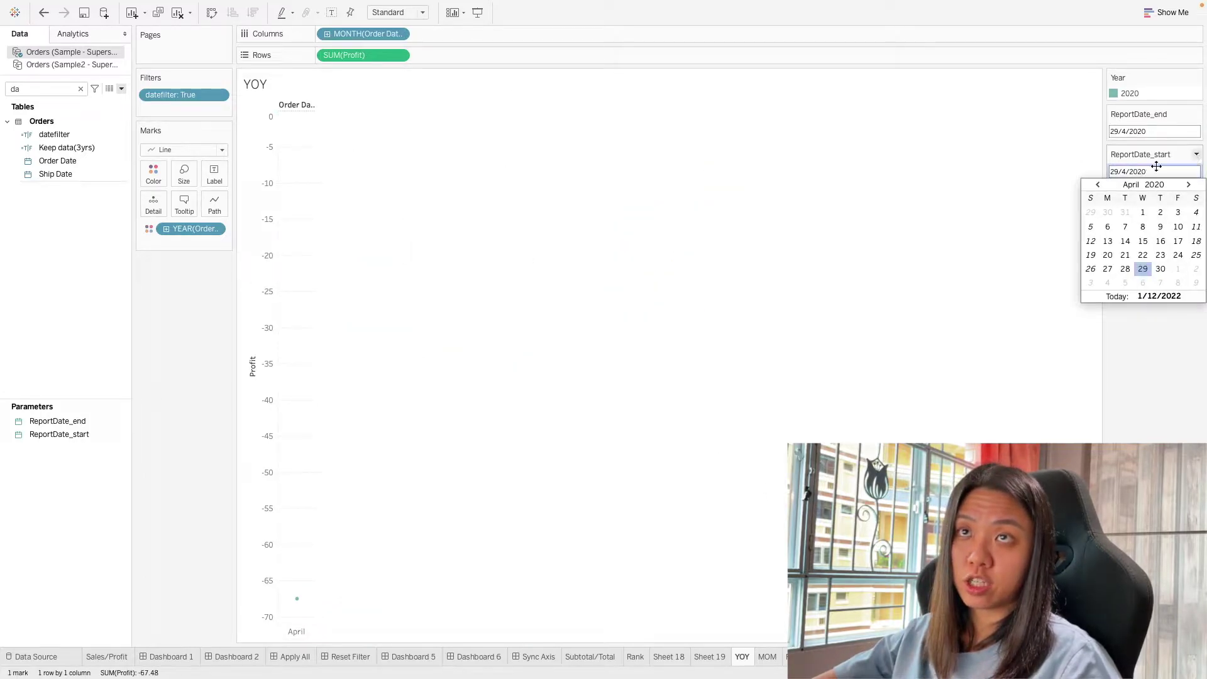
click(1154, 185)
click(1145, 210)
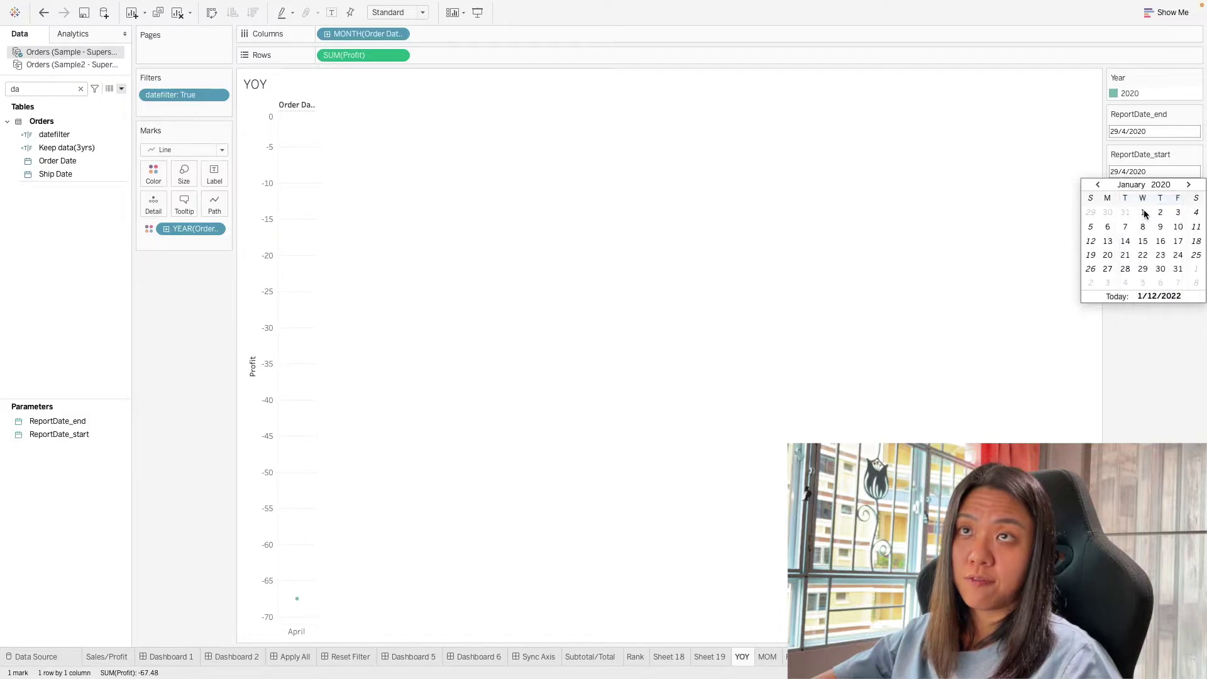
click(1142, 212)
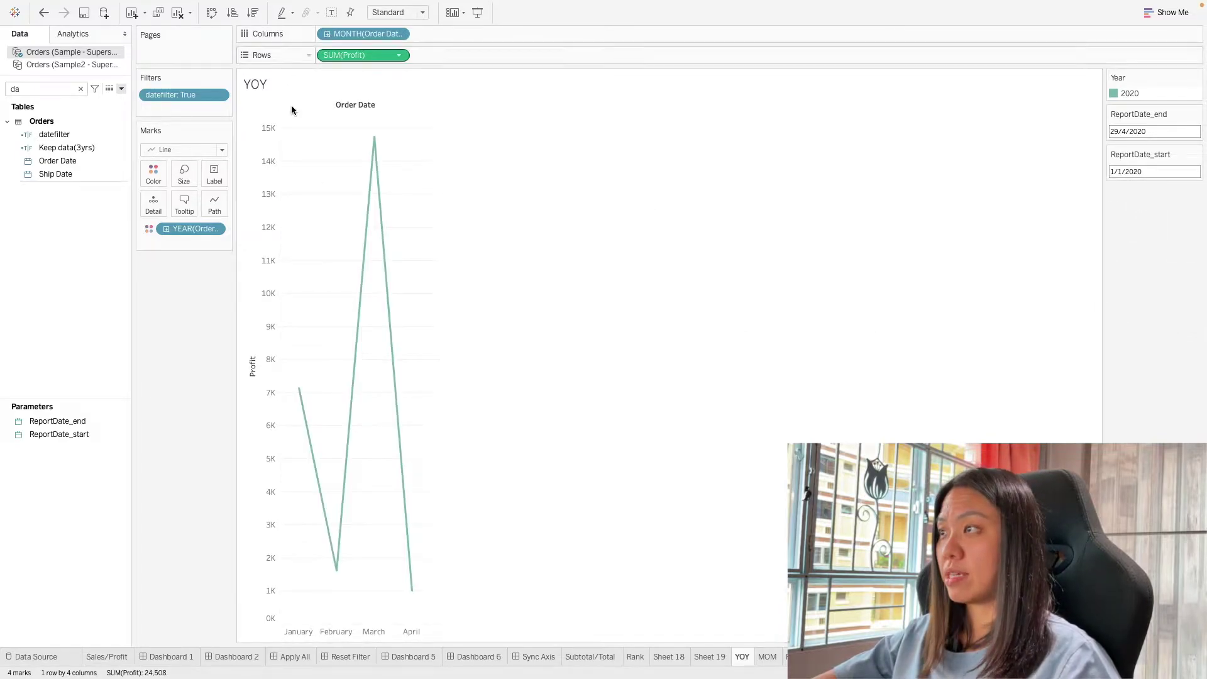
Step: Set the ReportDate_end parameter to 31/12/2020
click(1177, 130)
click(1188, 145)
click(1188, 145)
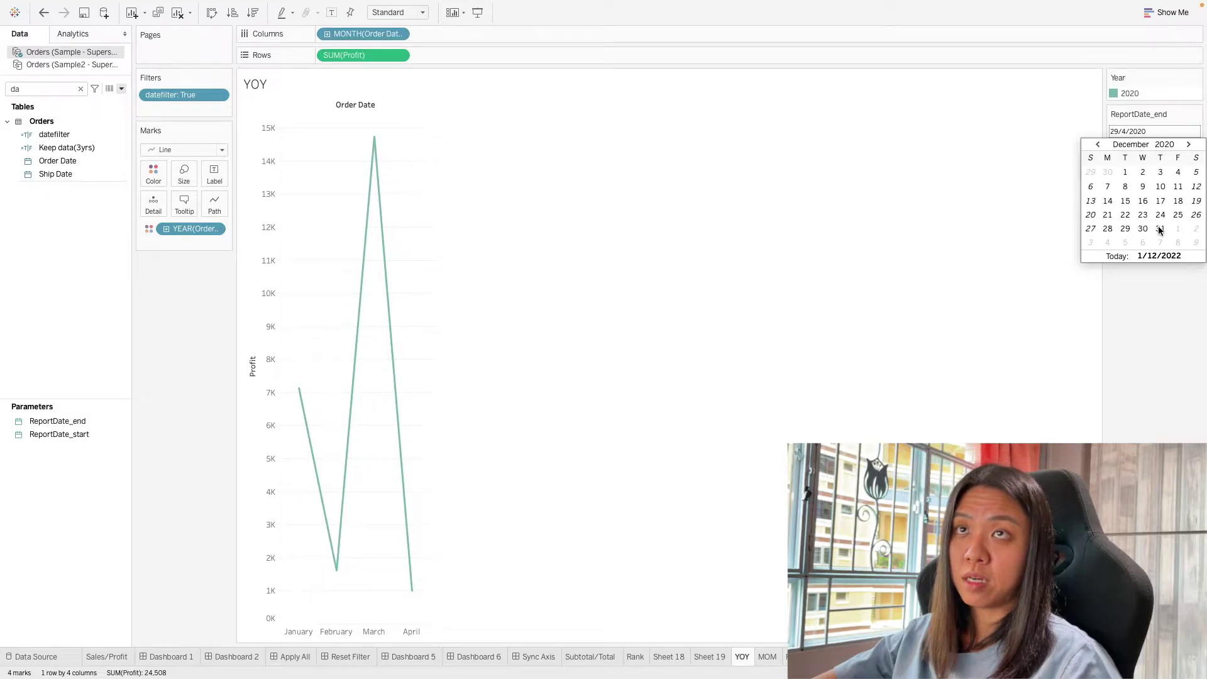
click(1160, 229)
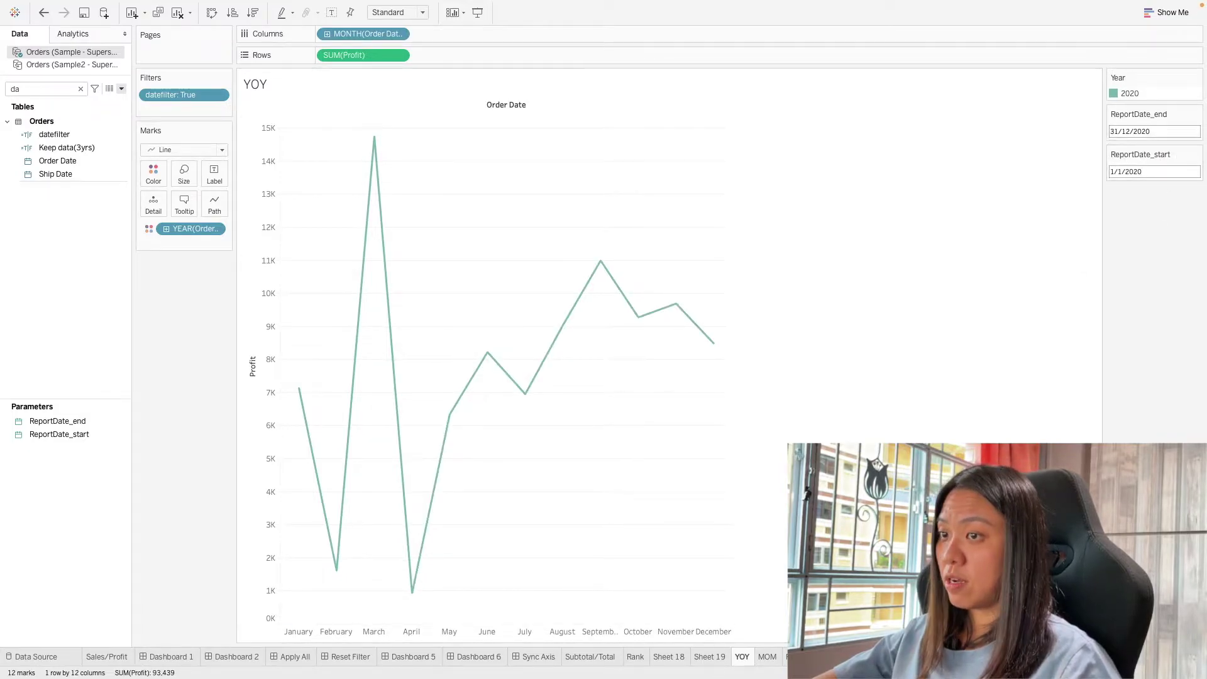
Step: Open the dashboard containing the YOY chart and show the ReportDate_start parameter control for that chart
click(843, 656)
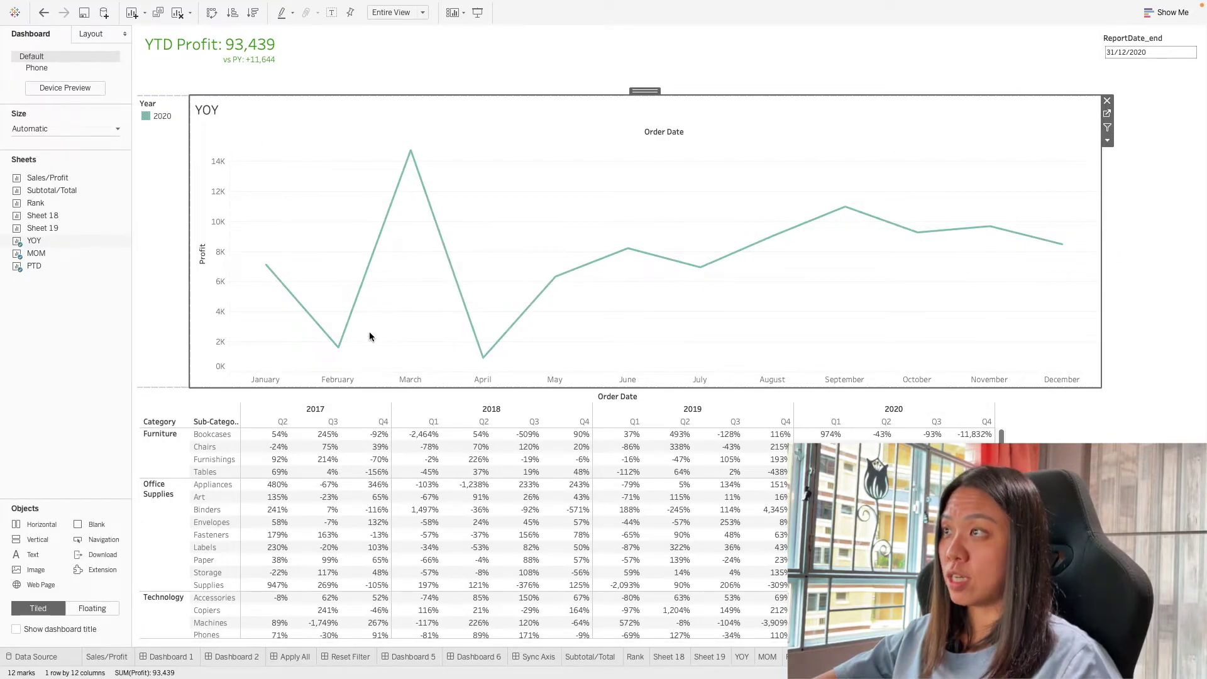
click(1132, 42)
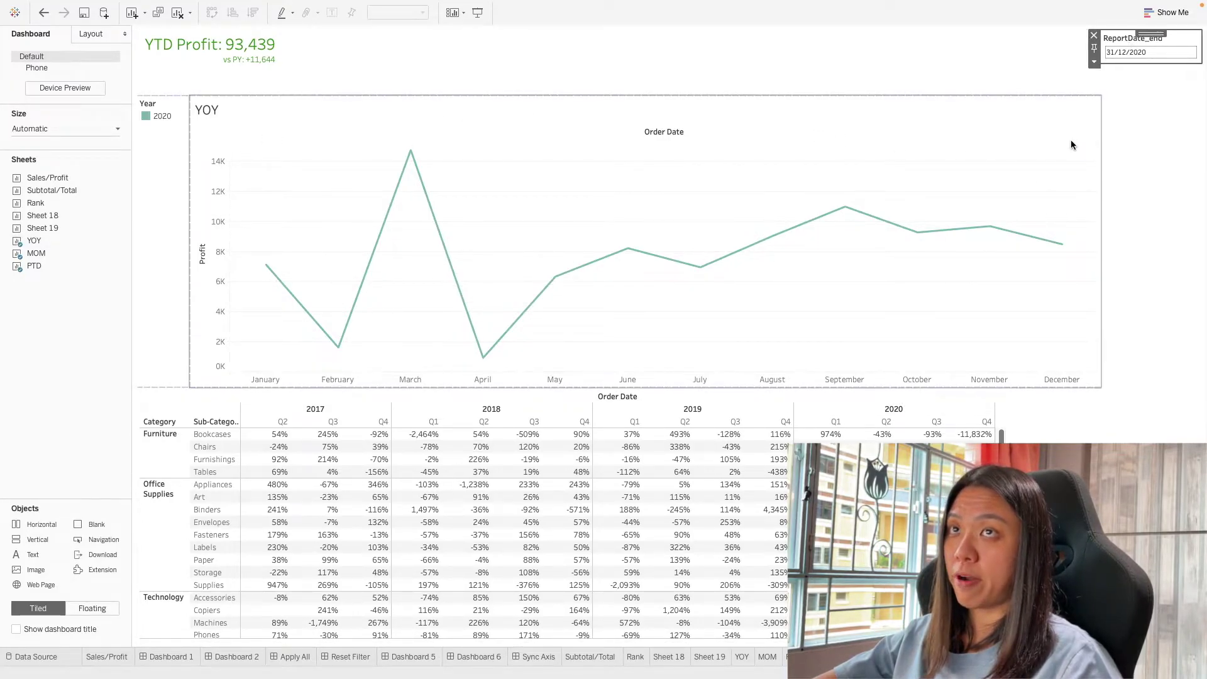
click(1072, 145)
click(1107, 140)
mouse_move(1130, 248)
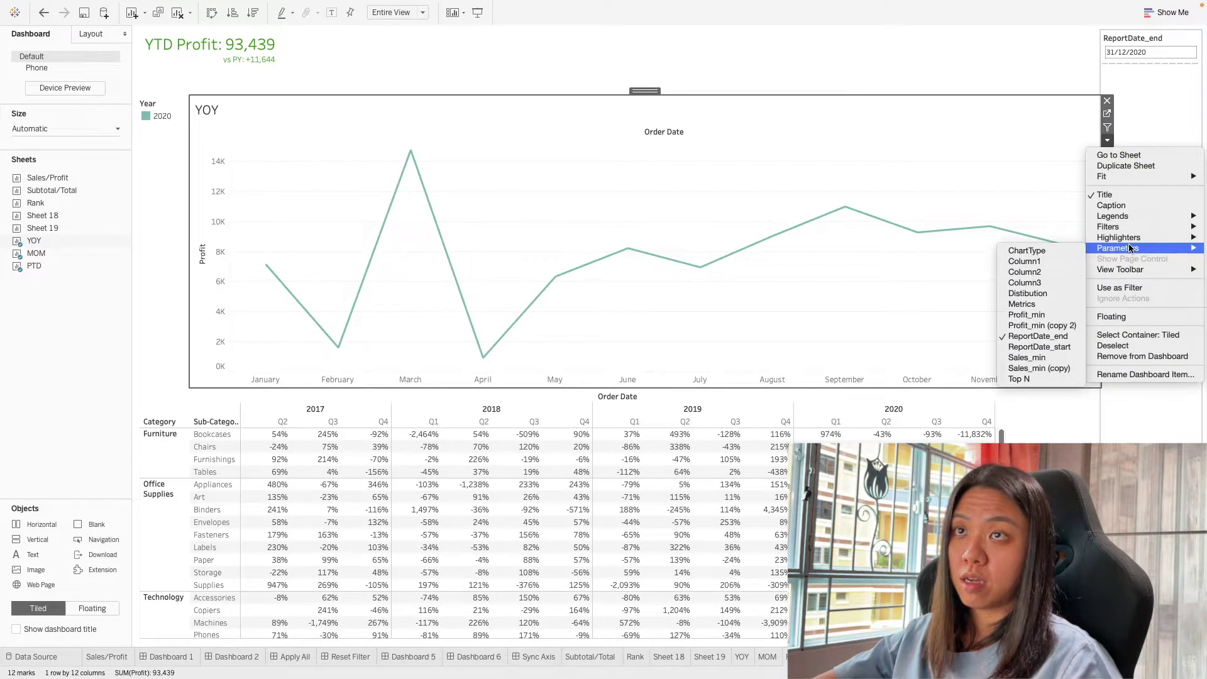
click(1039, 347)
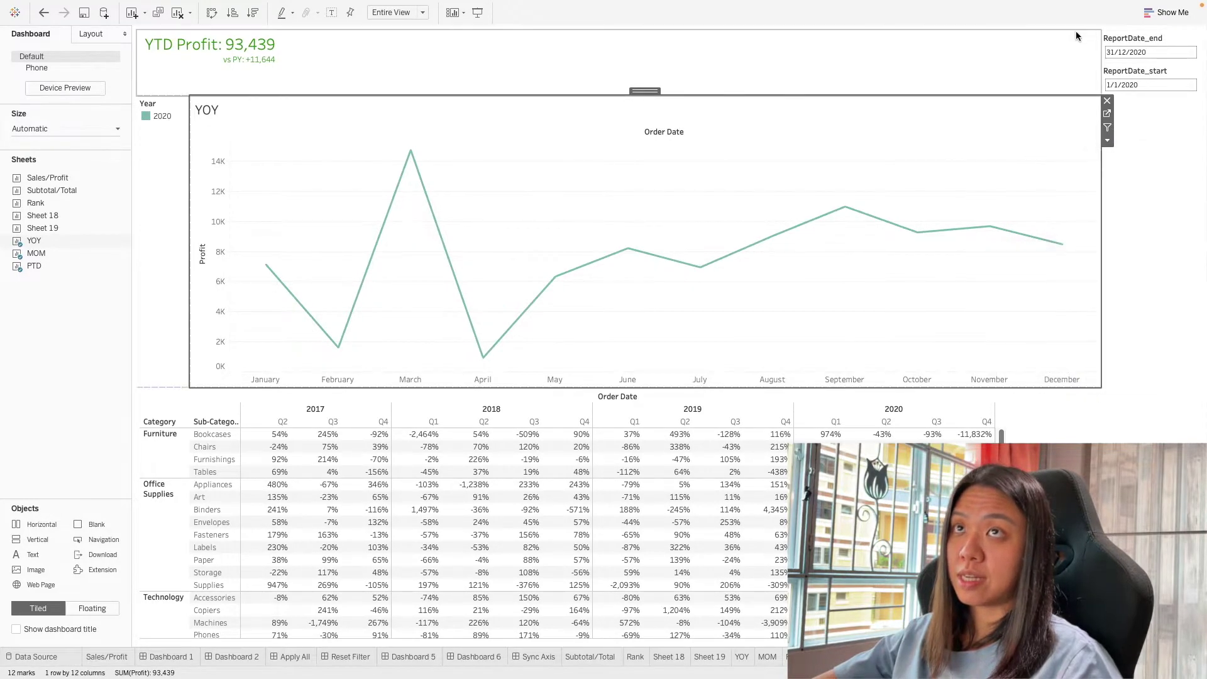
Step: Move the ReportDate_start control above the ReportDate_end control on the dashboard
click(1133, 70)
drag(1155, 67, 1147, 41)
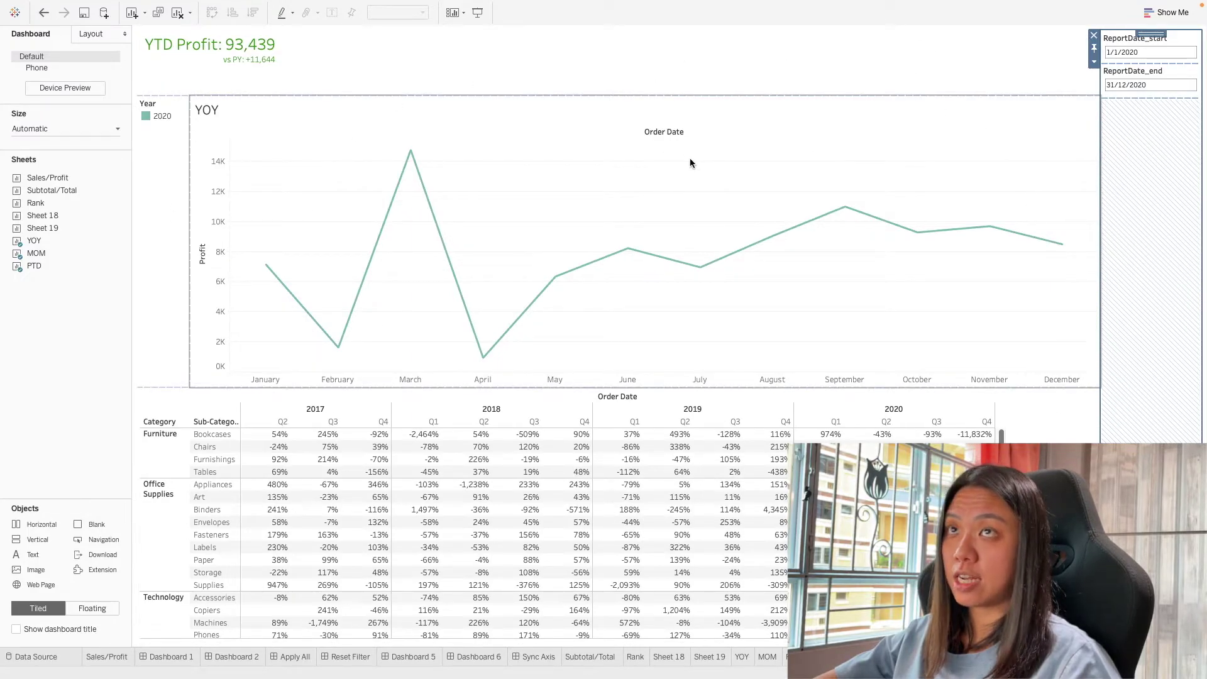
click(998, 153)
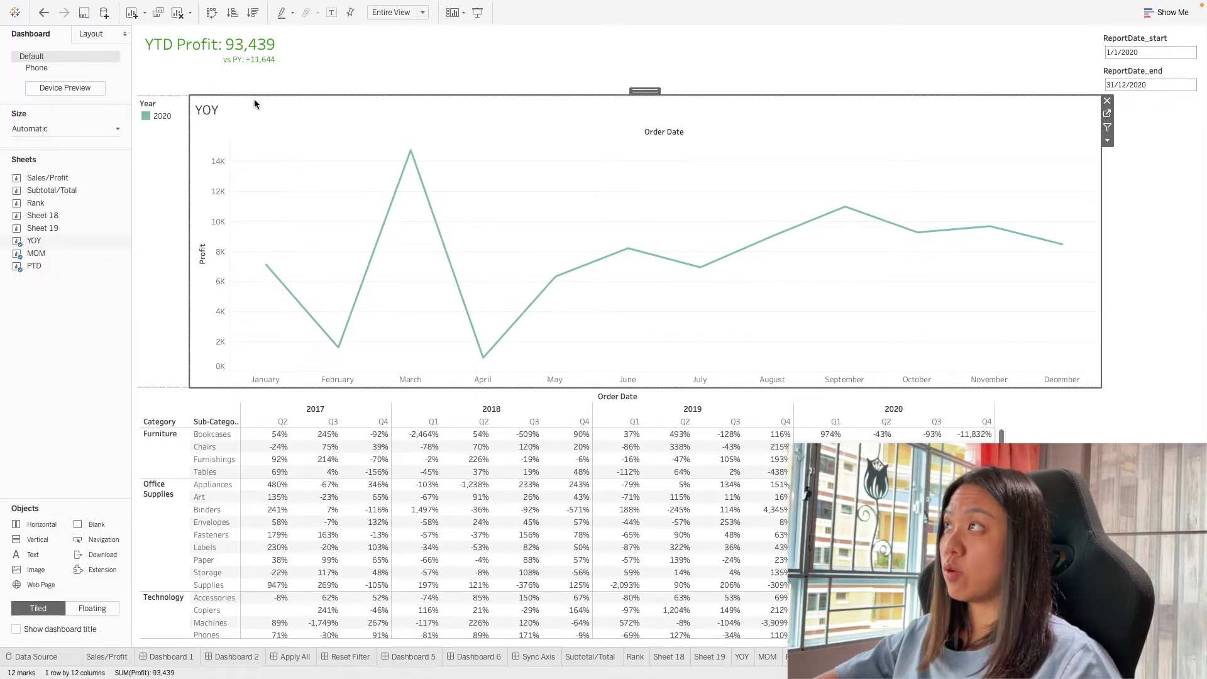
Step: Go to the MOM worksheet from the dashboard's quarterly table and add datefilter as a filter, keeping only True
mouse_move(268, 59)
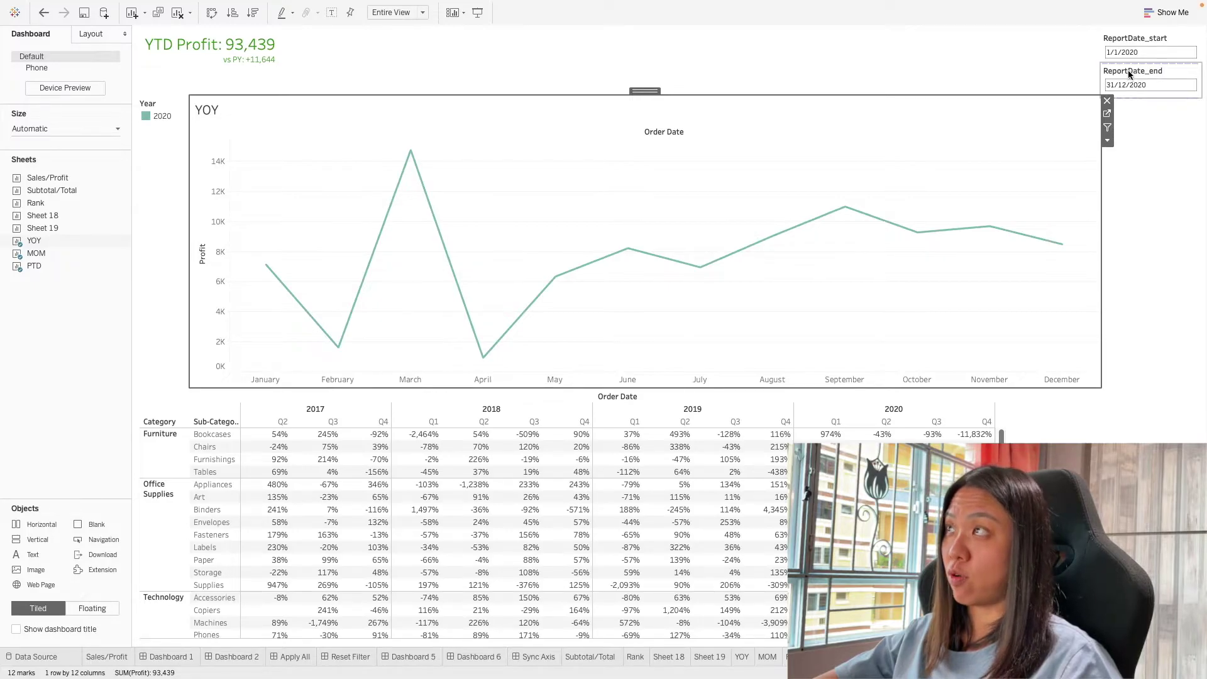
click(1061, 431)
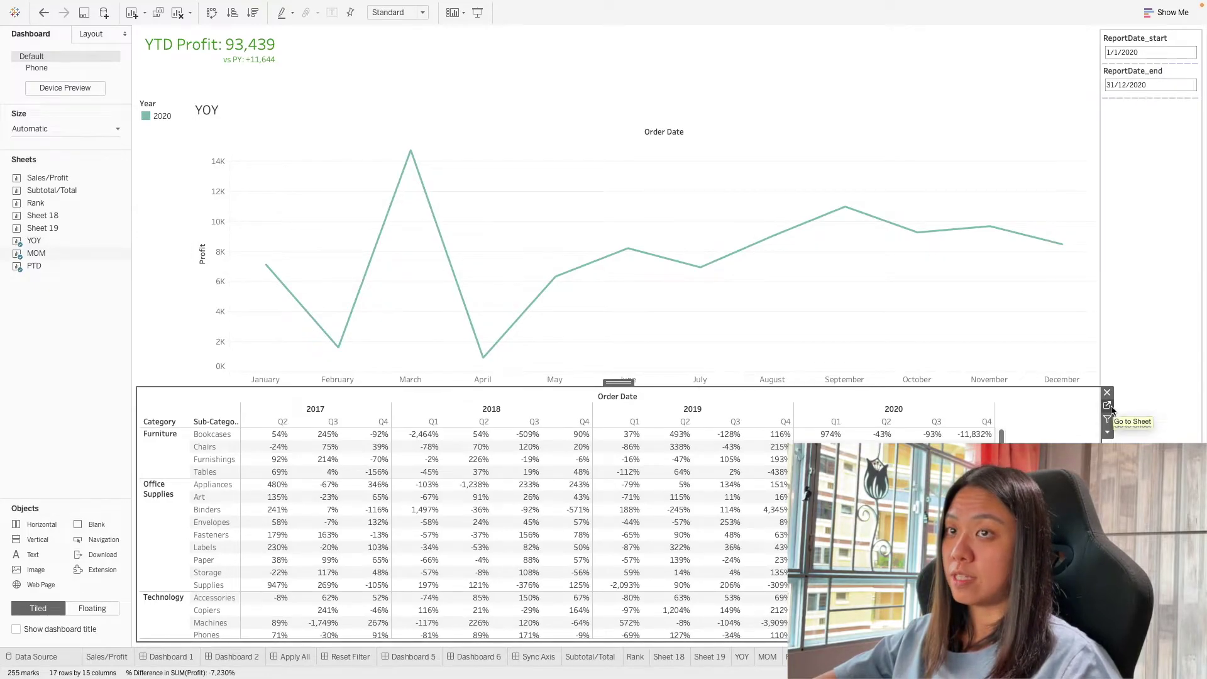
click(1114, 419)
drag(54, 134, 169, 111)
click(476, 240)
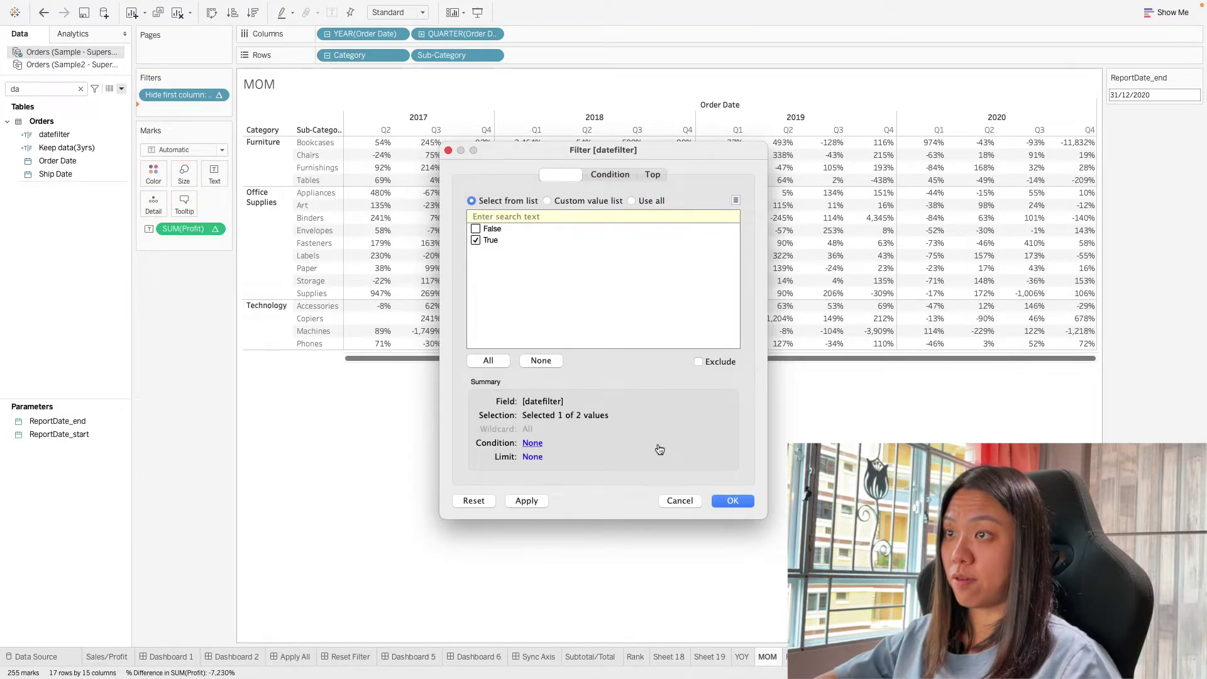
click(734, 501)
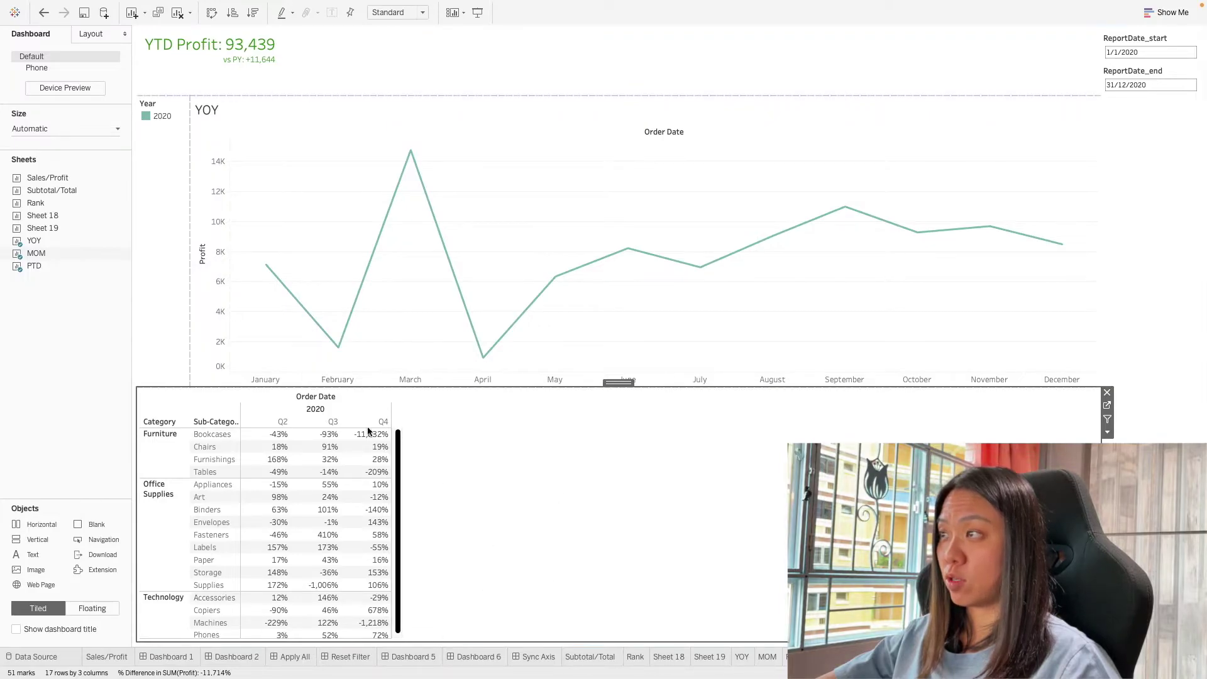
Step: On the MOM worksheet, clear the SUM(Profit) table calculation and remove the Hide first column filter before returning to the dashboard
mouse_move(320, 604)
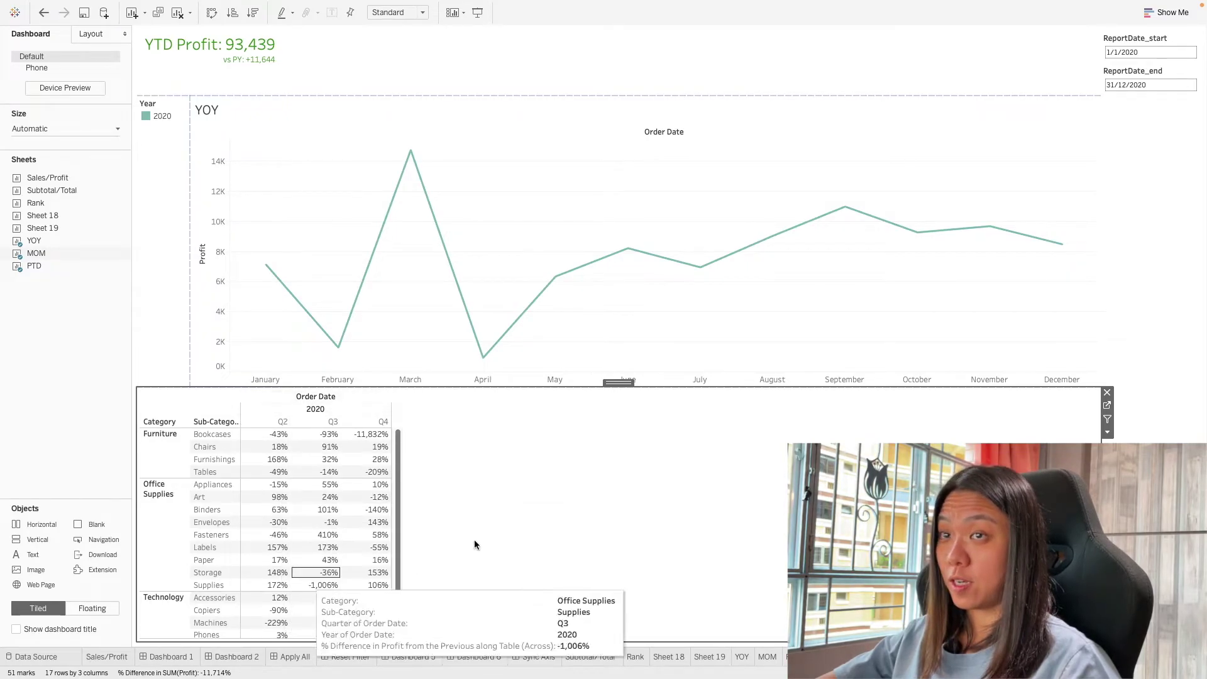
click(1107, 405)
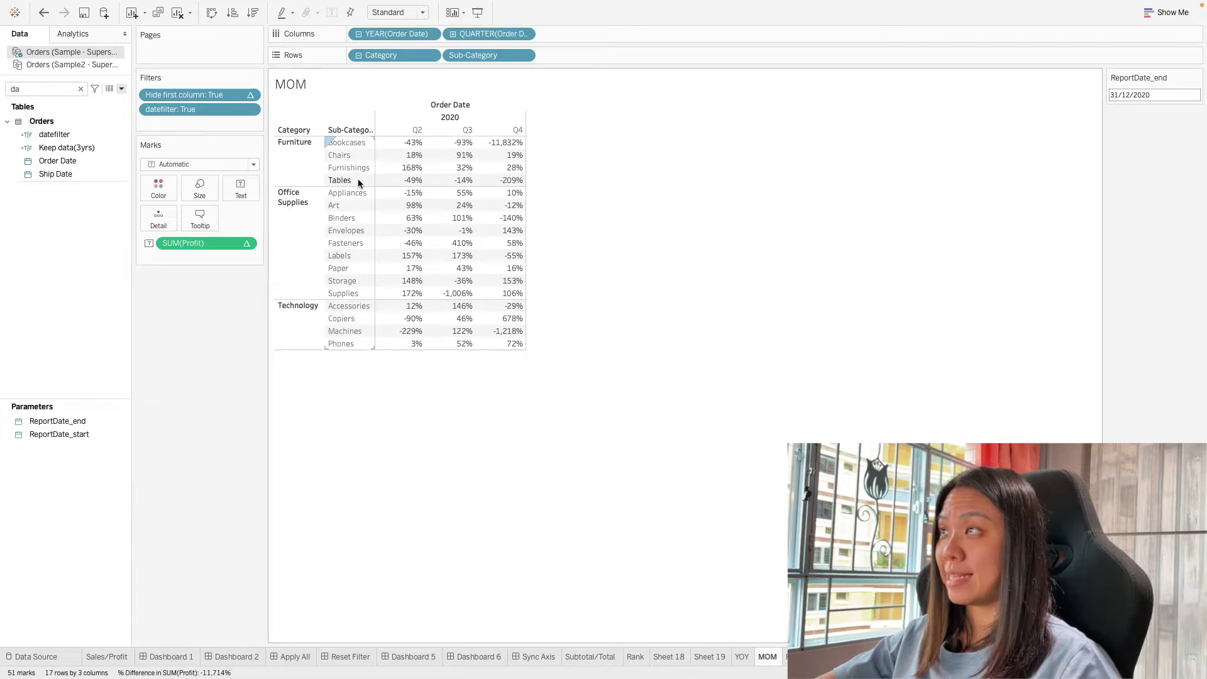
mouse_move(422, 184)
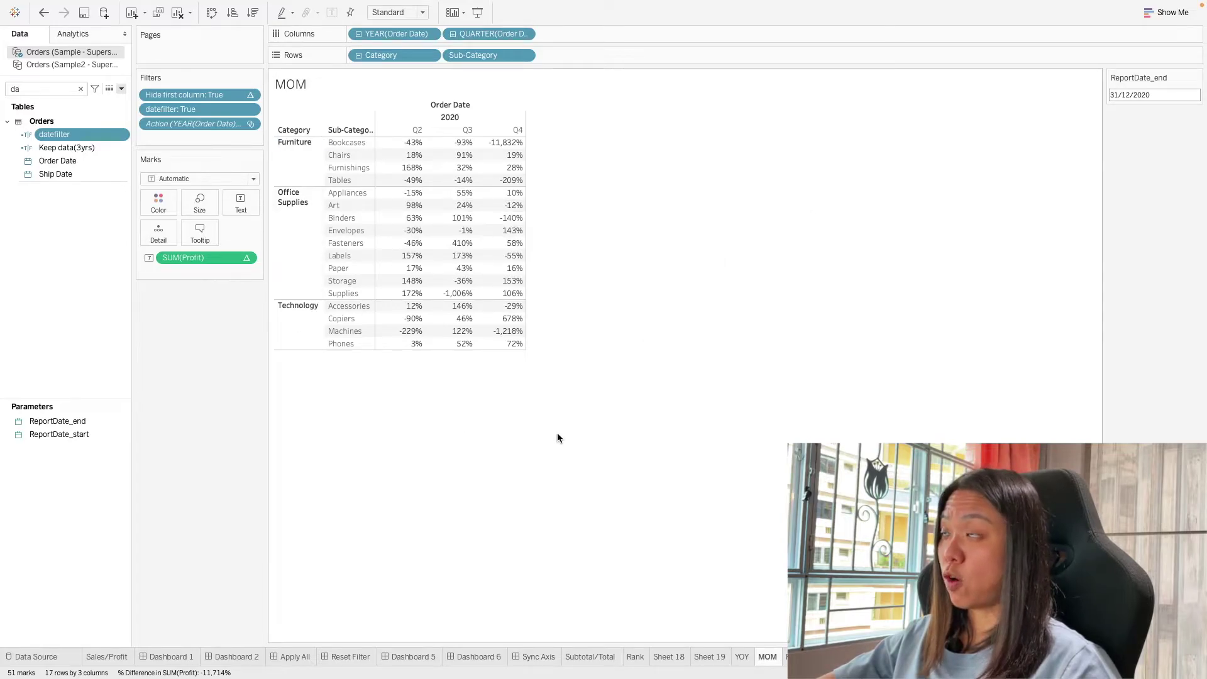
right_click(242, 258)
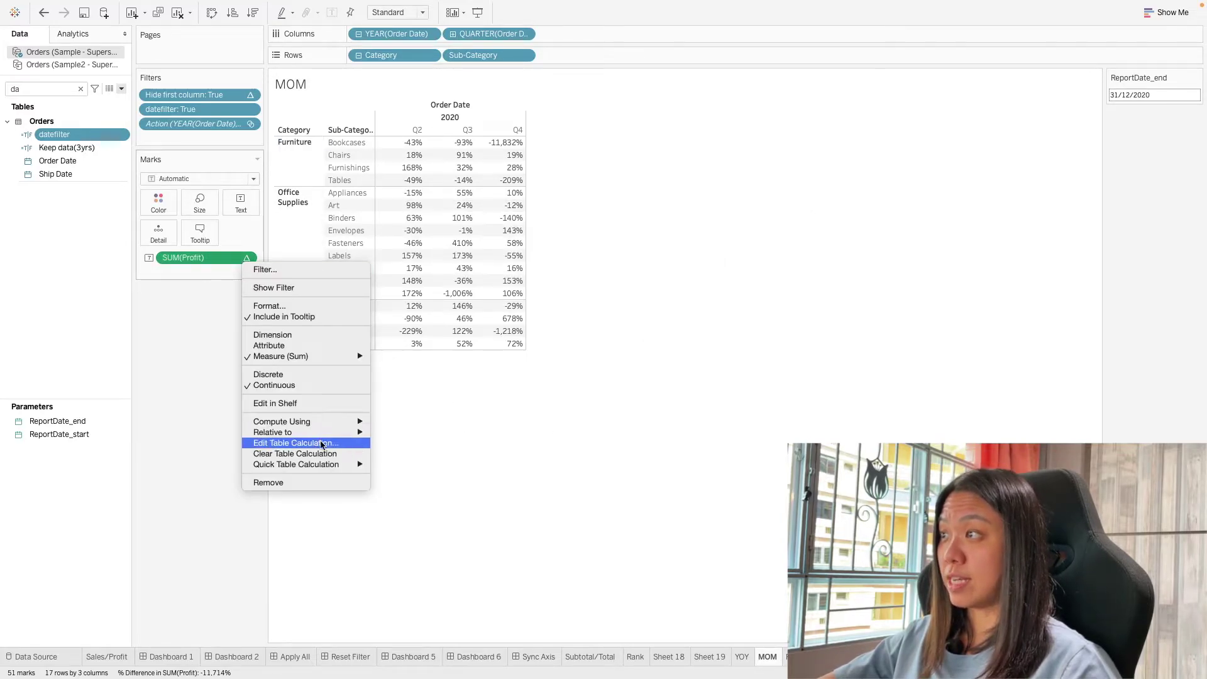
click(283, 453)
right_click(209, 94)
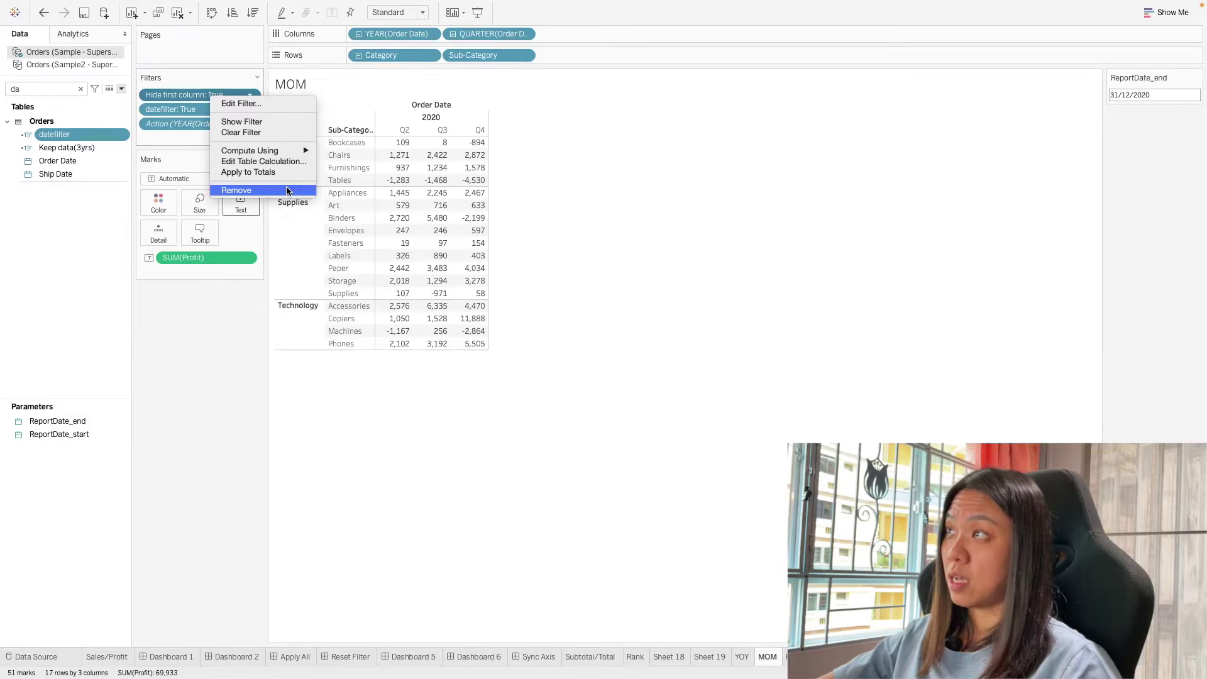
click(264, 192)
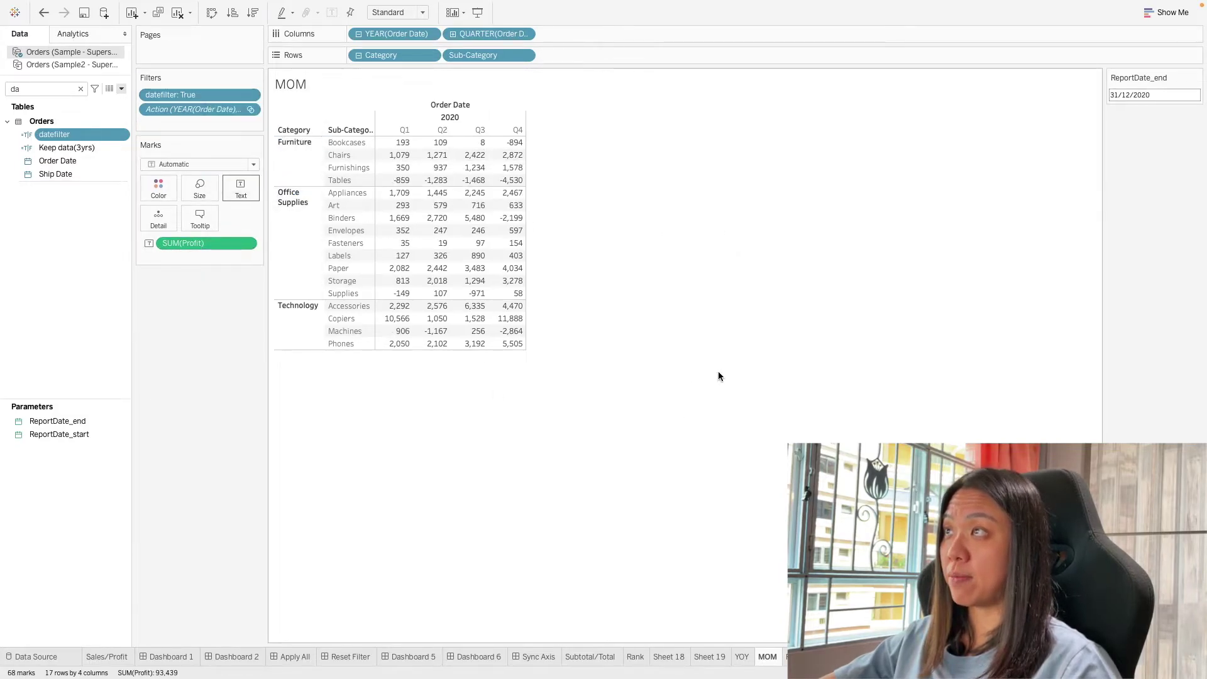
key(ctrl+Tab)
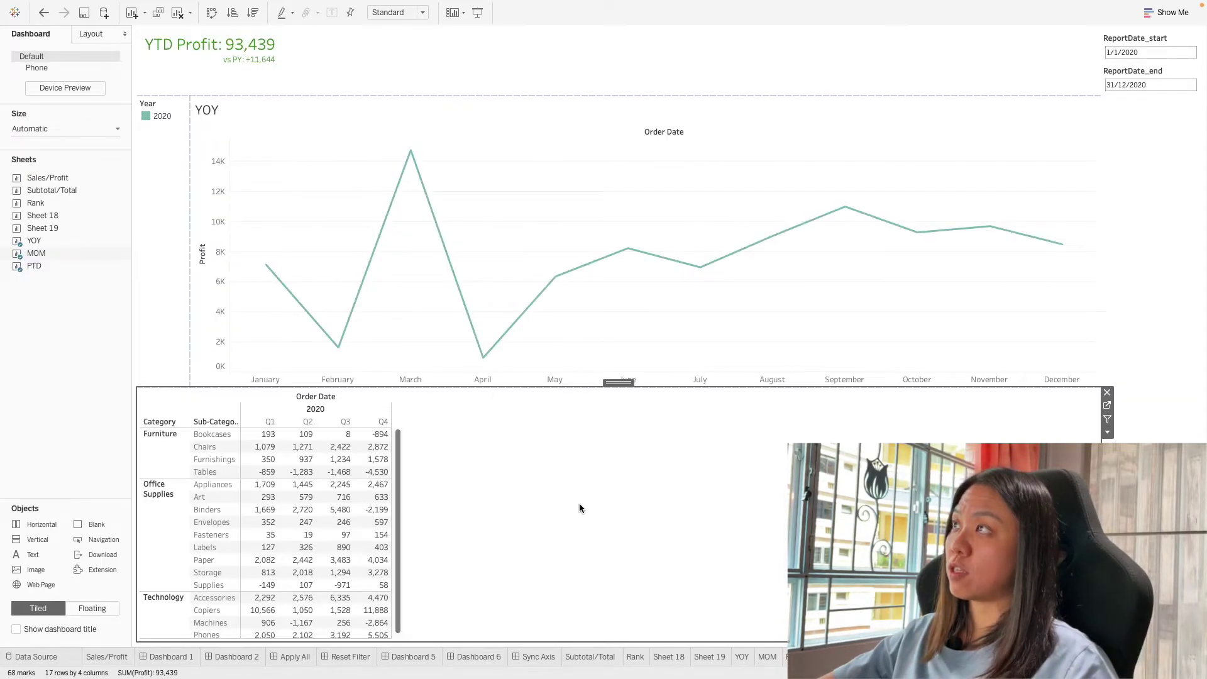
Step: Set the ReportDate_end parameter on the dashboard to 31/10/2020
click(1123, 103)
click(1123, 93)
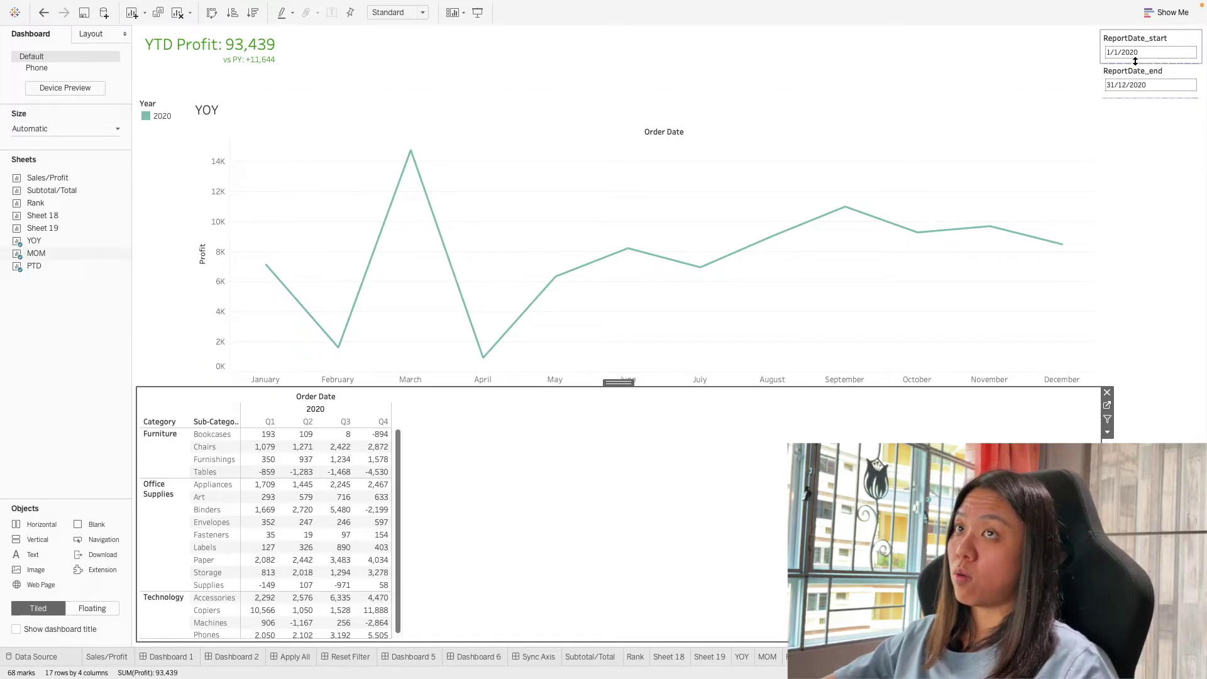
click(1126, 85)
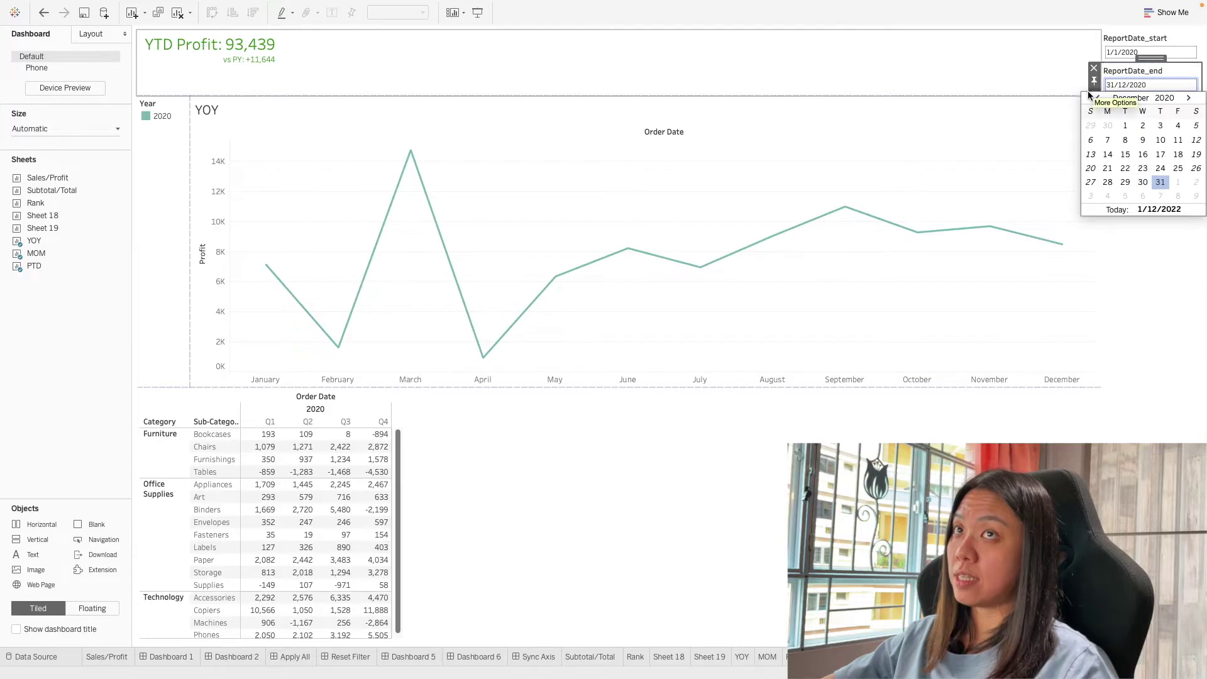
click(1099, 98)
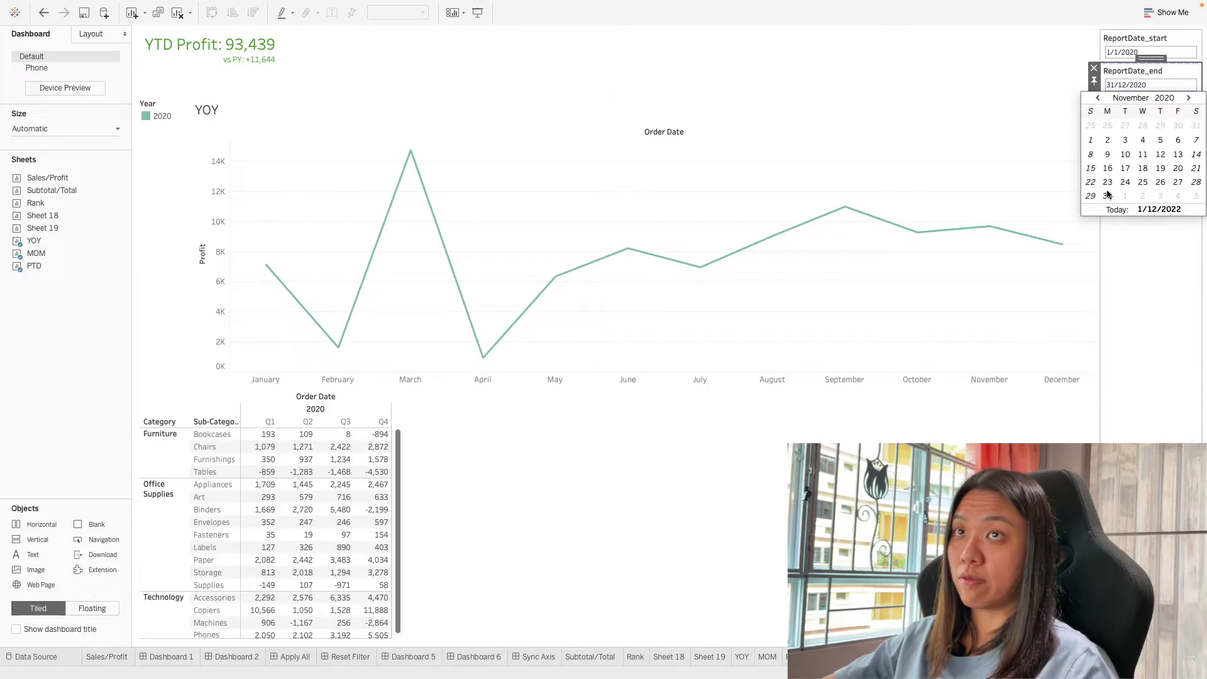
click(1099, 99)
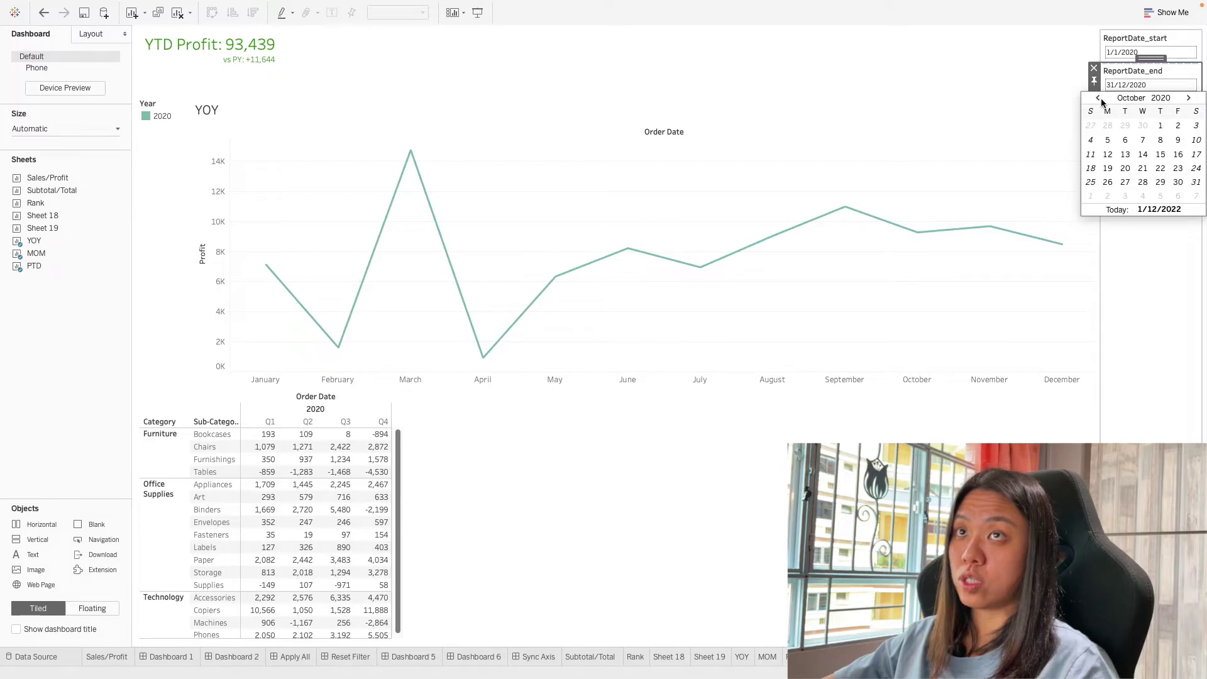
click(1196, 182)
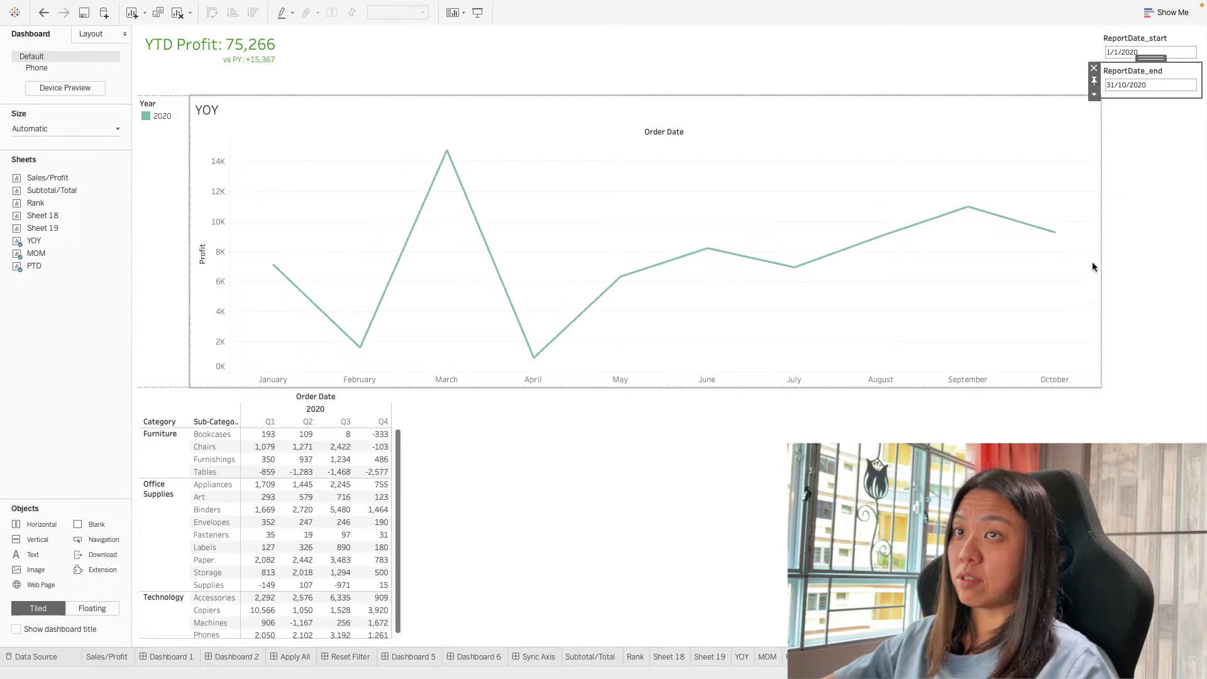
Step: Set the ReportDate_end parameter to 30/9/2020, followed by 31/8/2020
click(1142, 85)
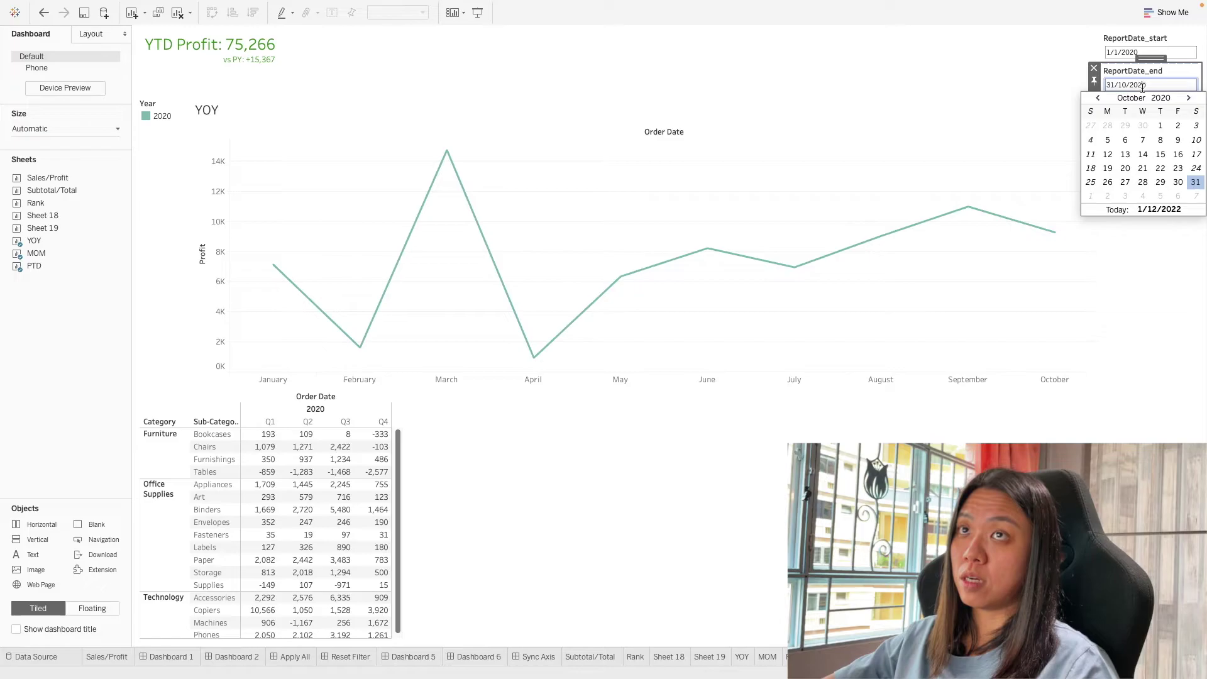
click(1097, 99)
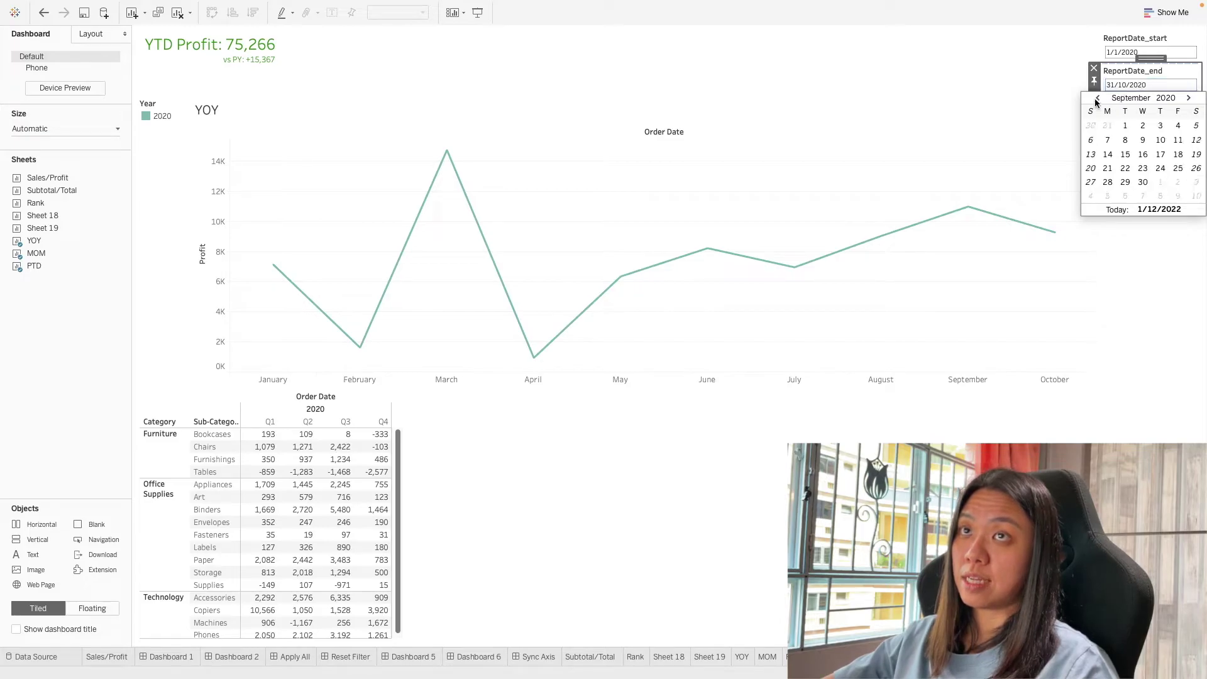
click(1143, 183)
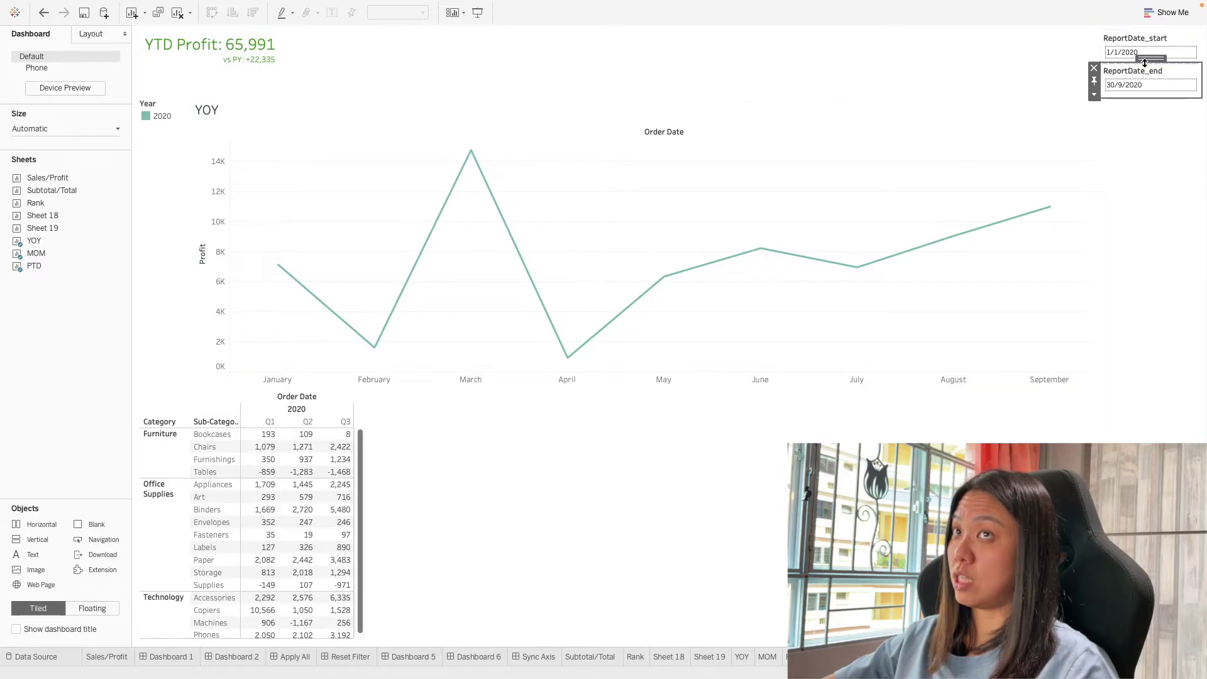
click(1151, 85)
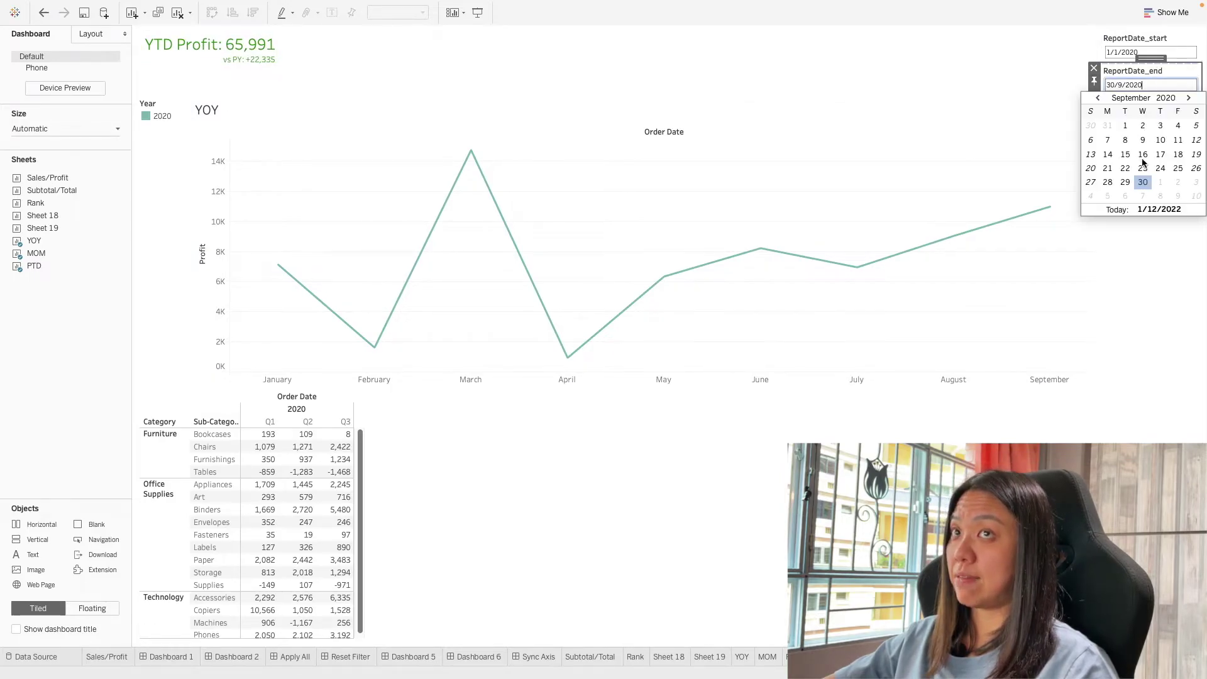
click(1097, 98)
click(1108, 196)
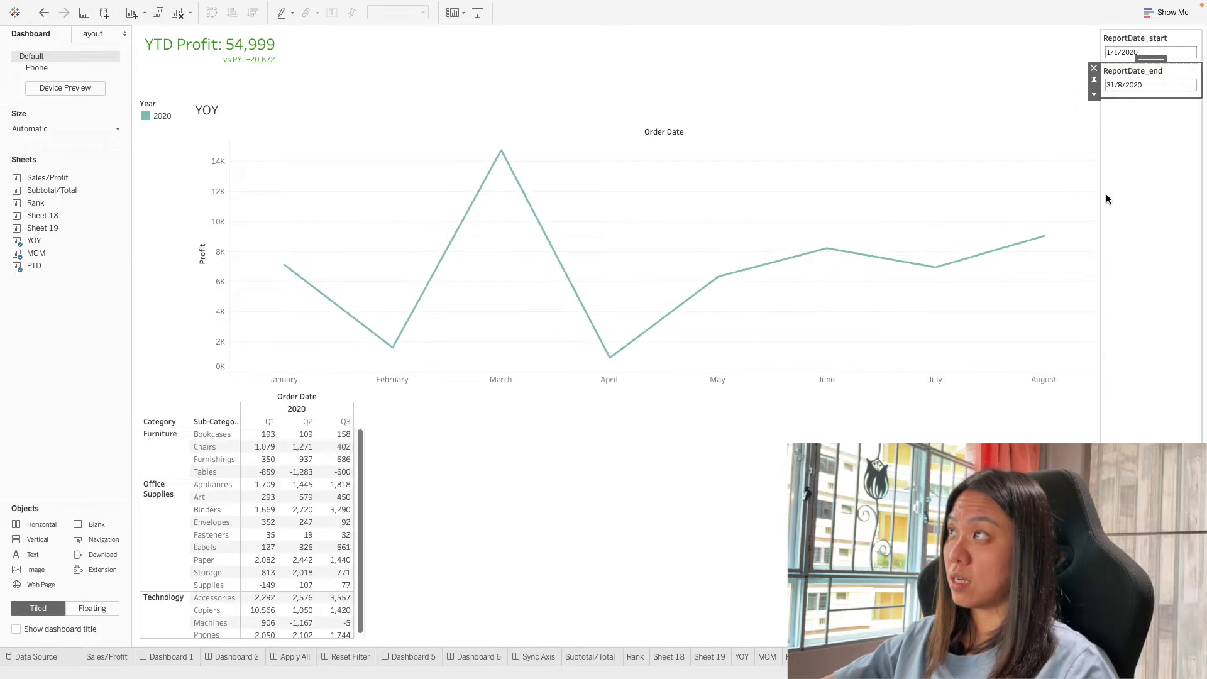
Step: Set the ReportDate_start parameter on the dashboard to 31/1/2020
mouse_move(272, 54)
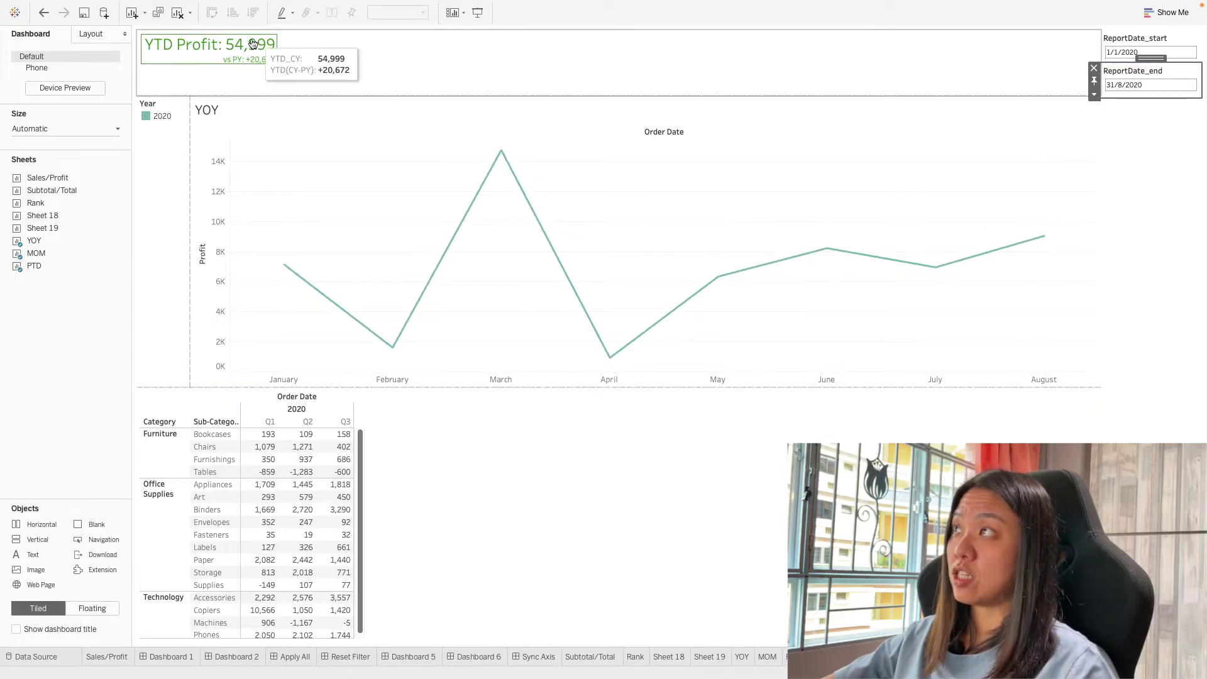
click(1163, 52)
click(1185, 149)
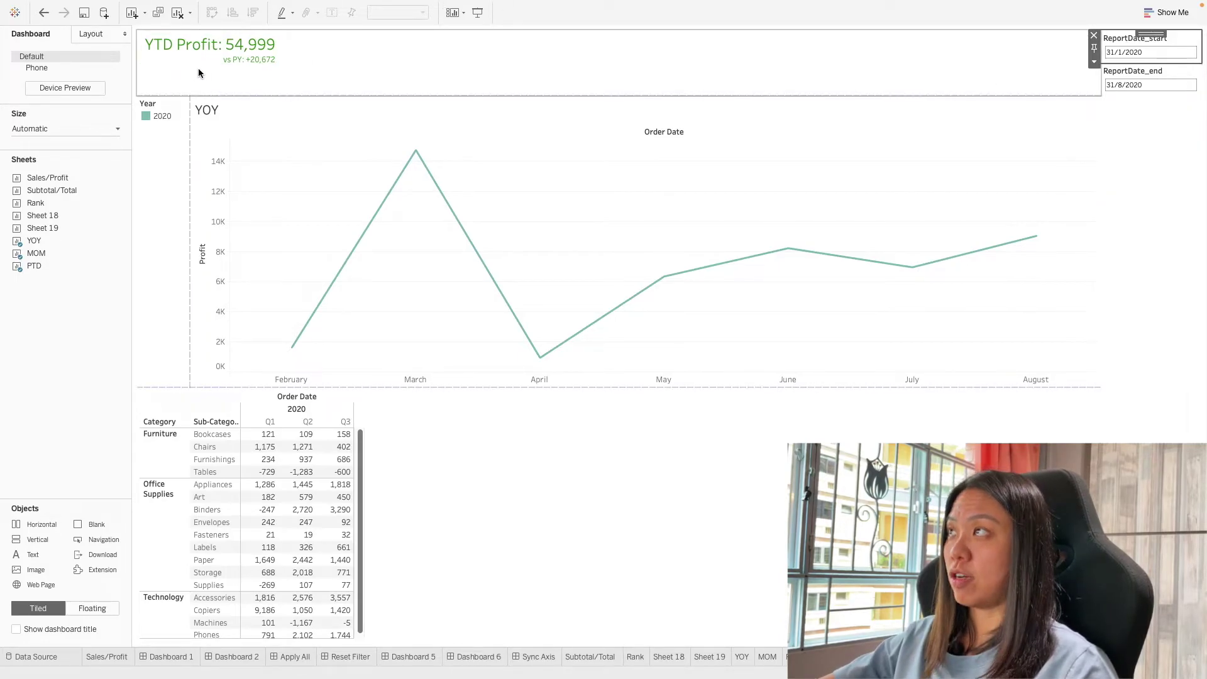
mouse_move(347, 55)
click(1139, 80)
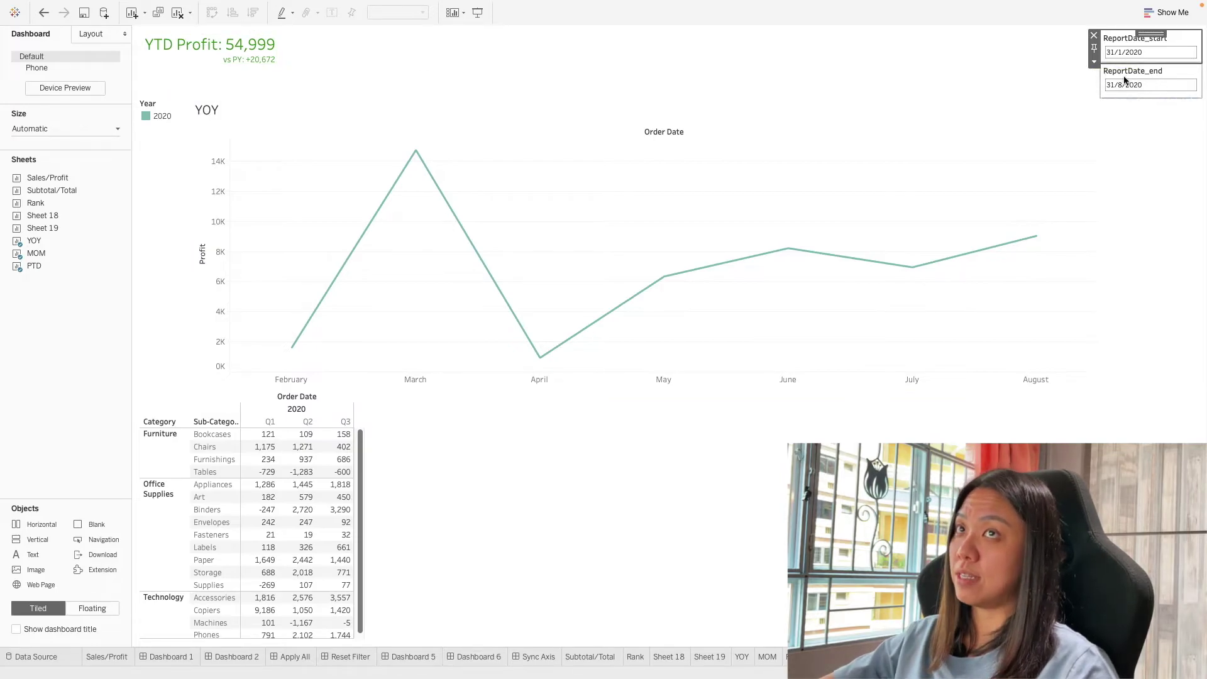
click(1143, 87)
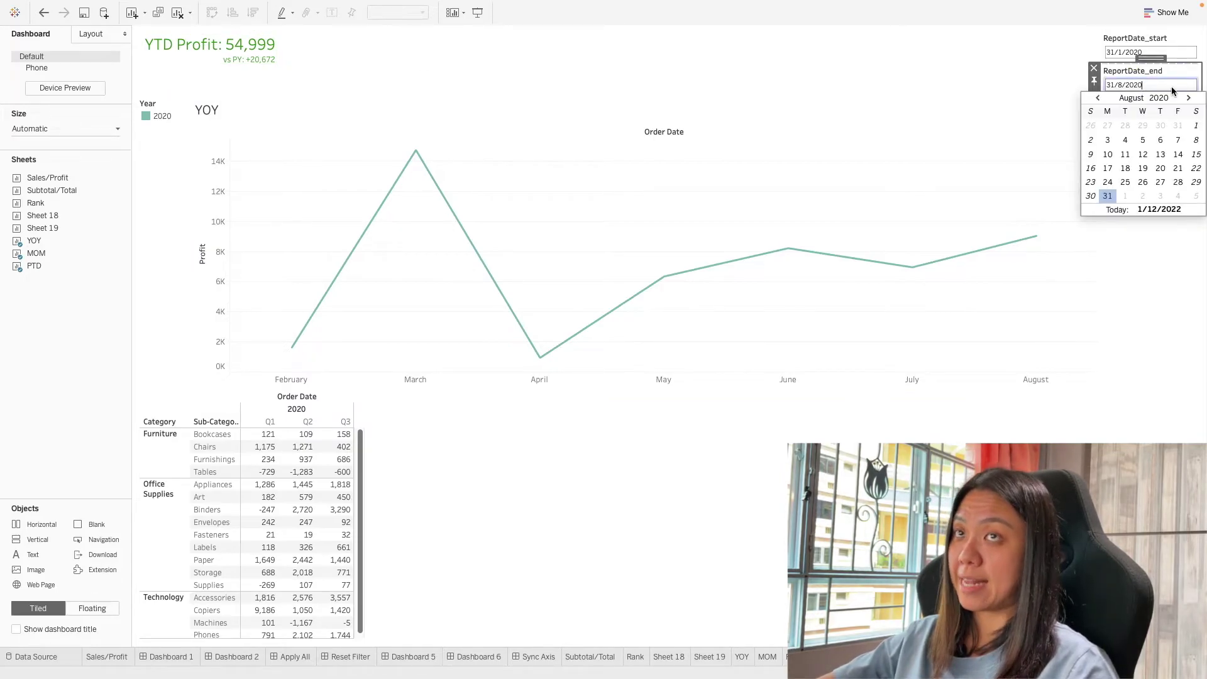
key(Return)
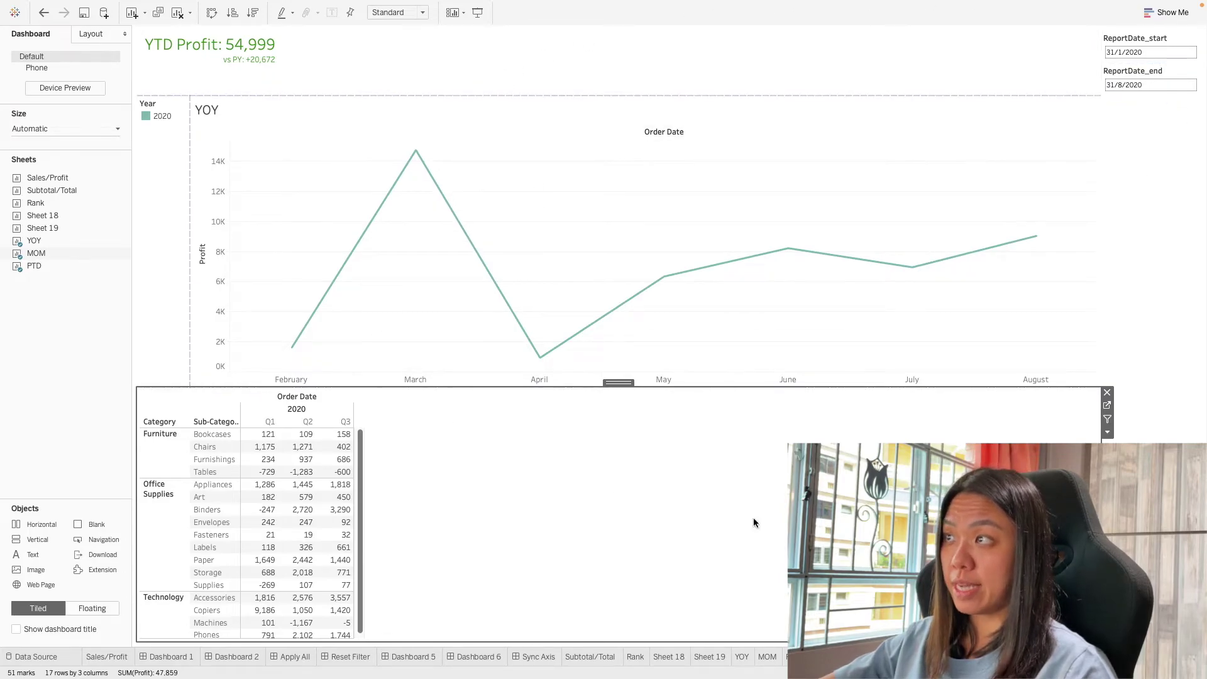
scroll(892, 439, down, 1)
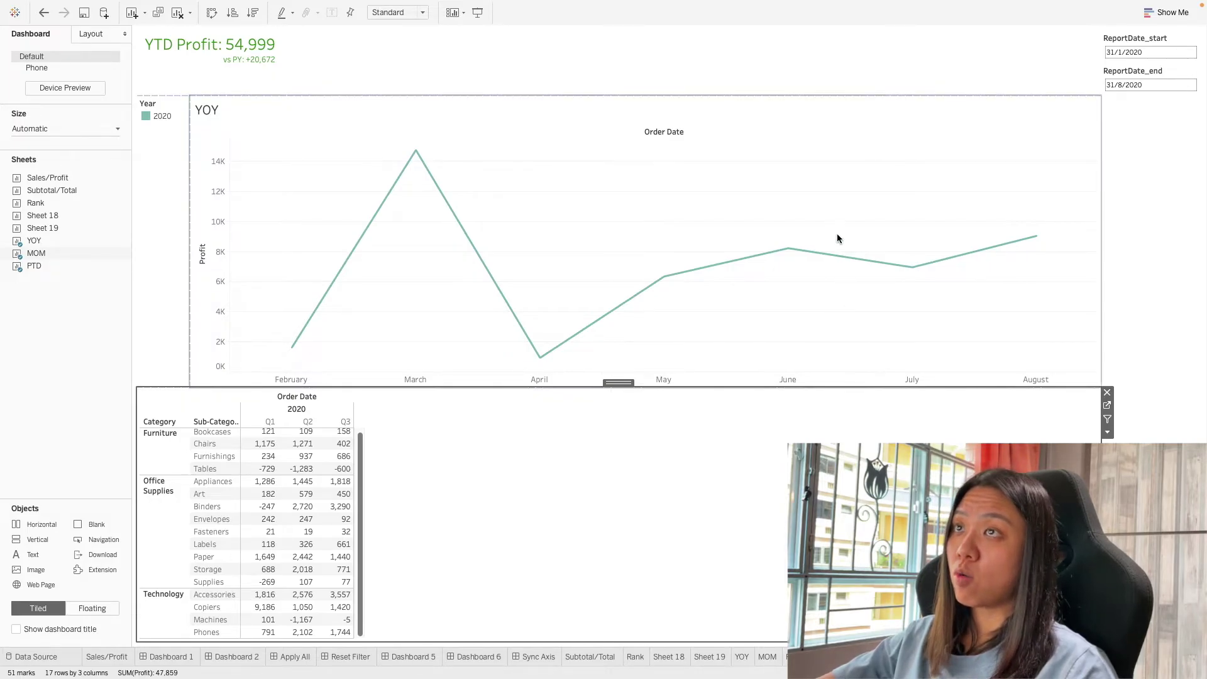
Step: Add a dashboard filter action on Select from the YOY sheet to MOM only, showing all values when the selection is cleared
click(847, 217)
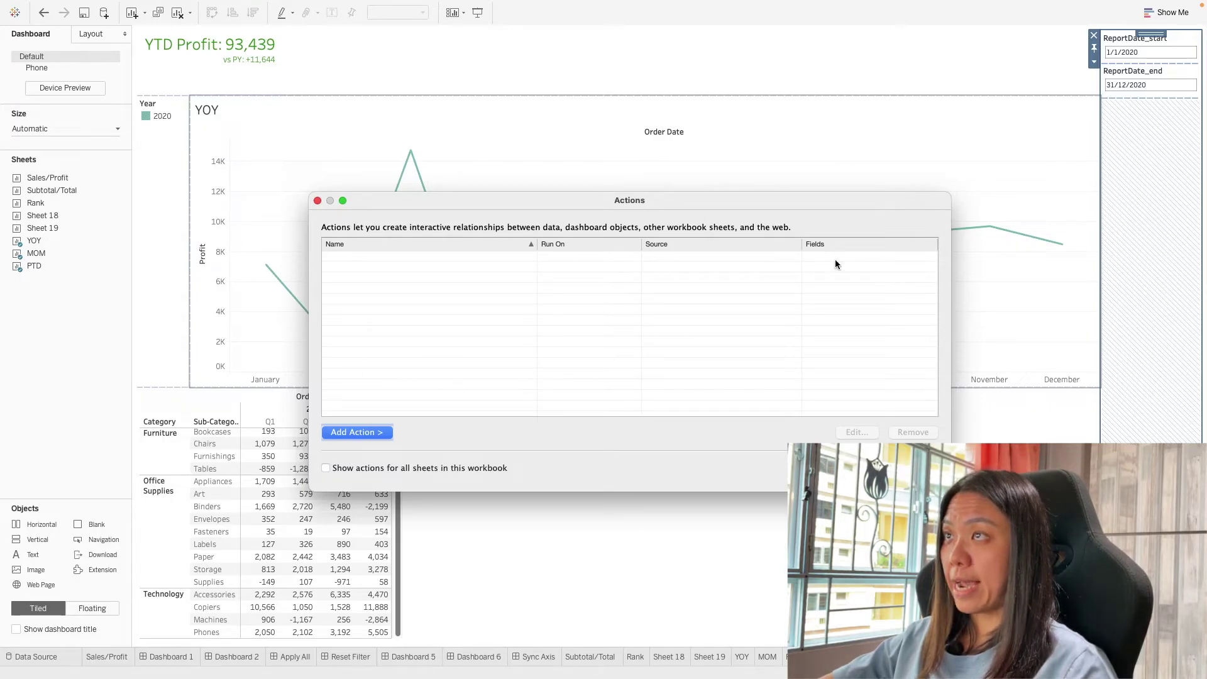
click(362, 433)
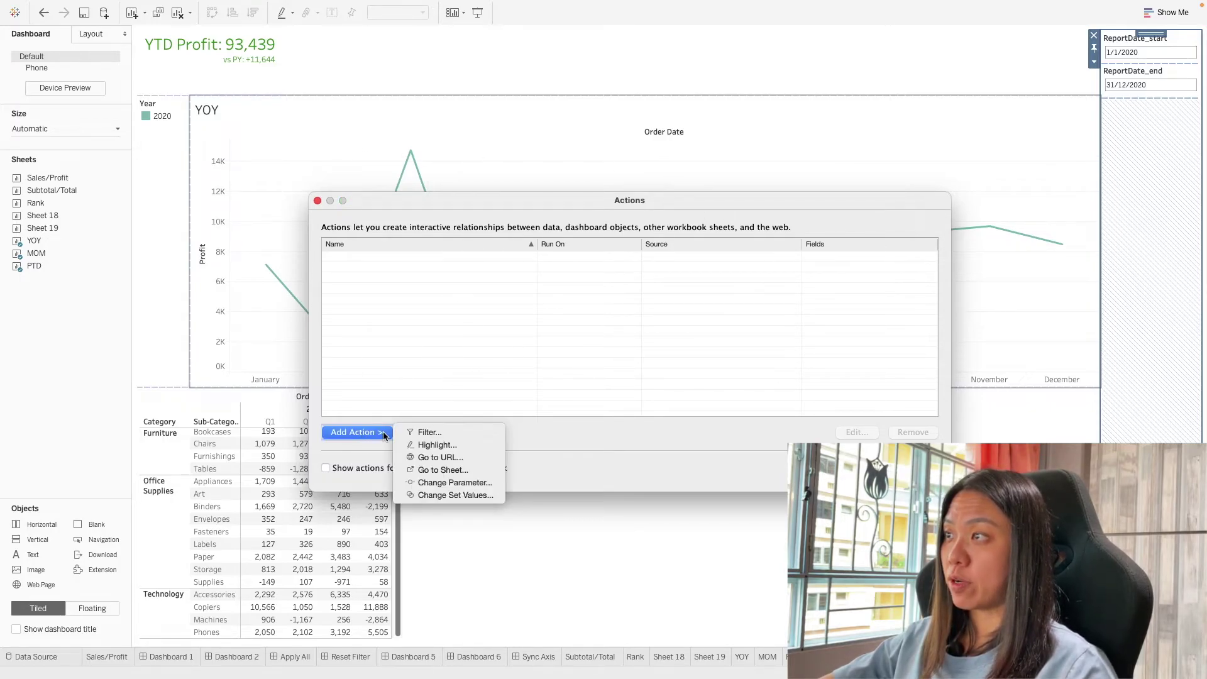
click(428, 433)
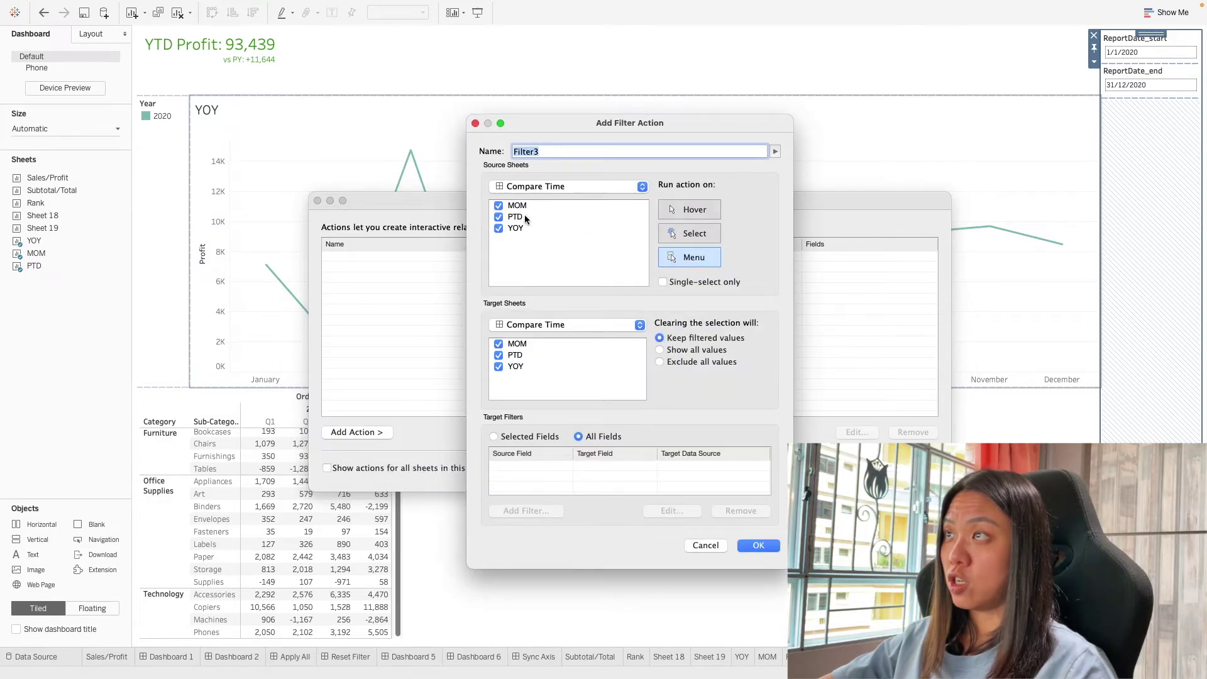
click(499, 206)
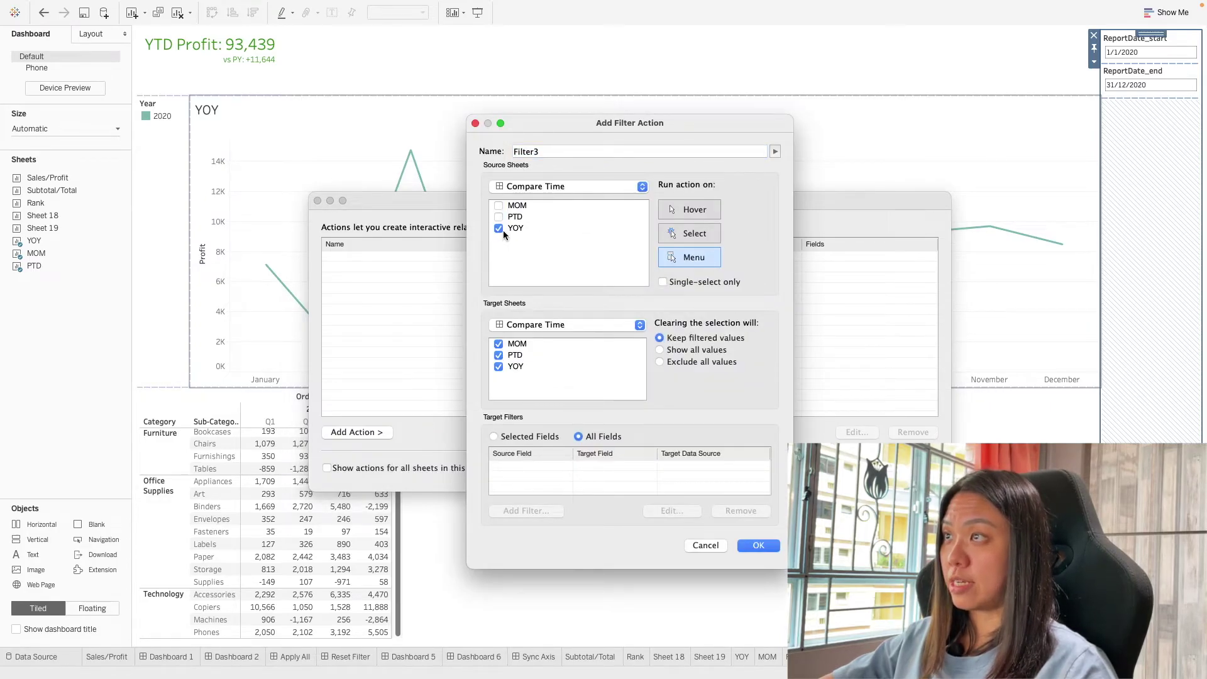
click(499, 355)
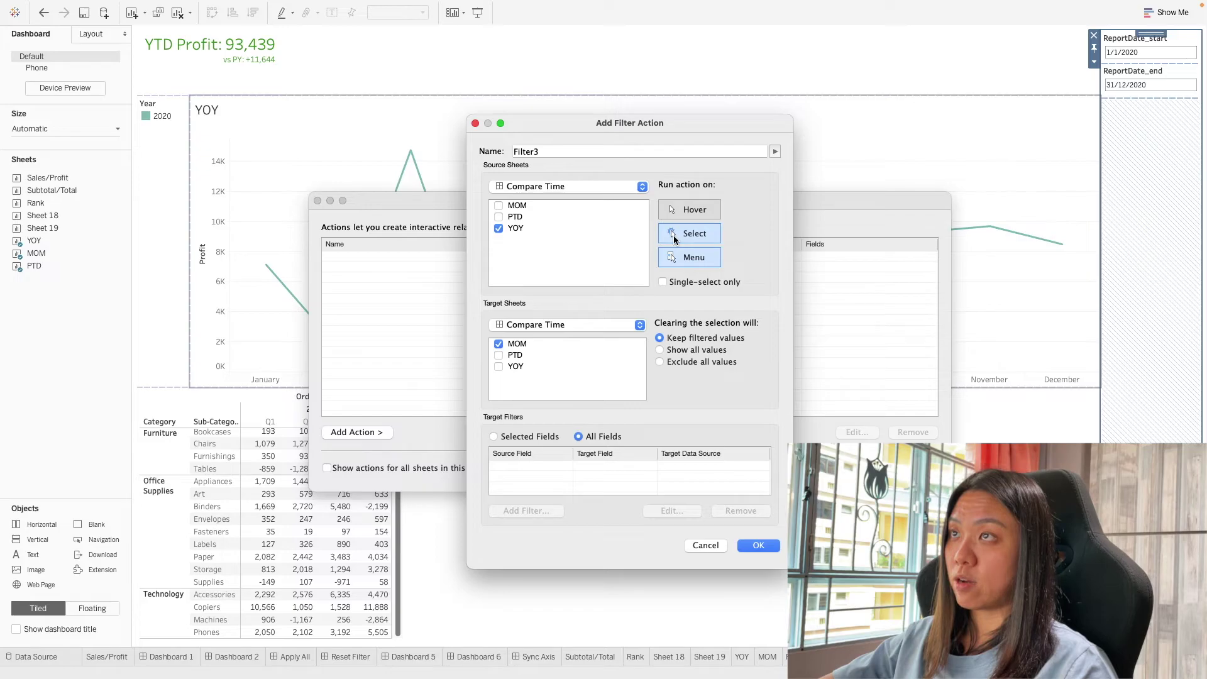
click(761, 545)
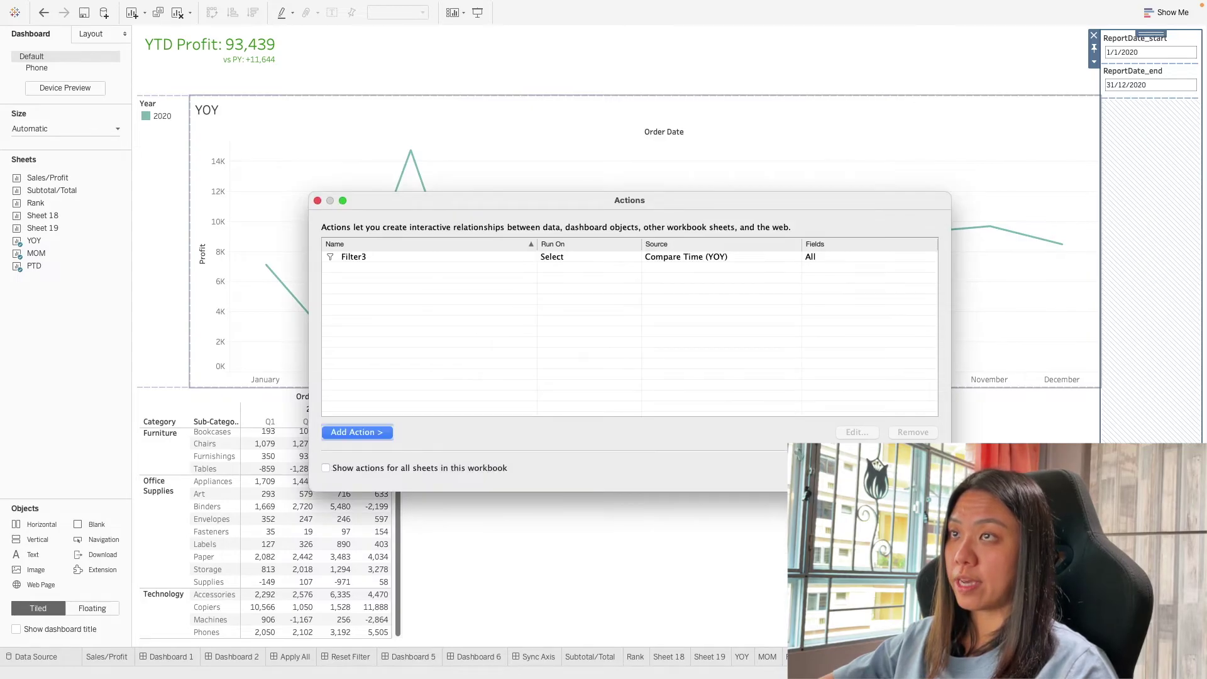
key(Return)
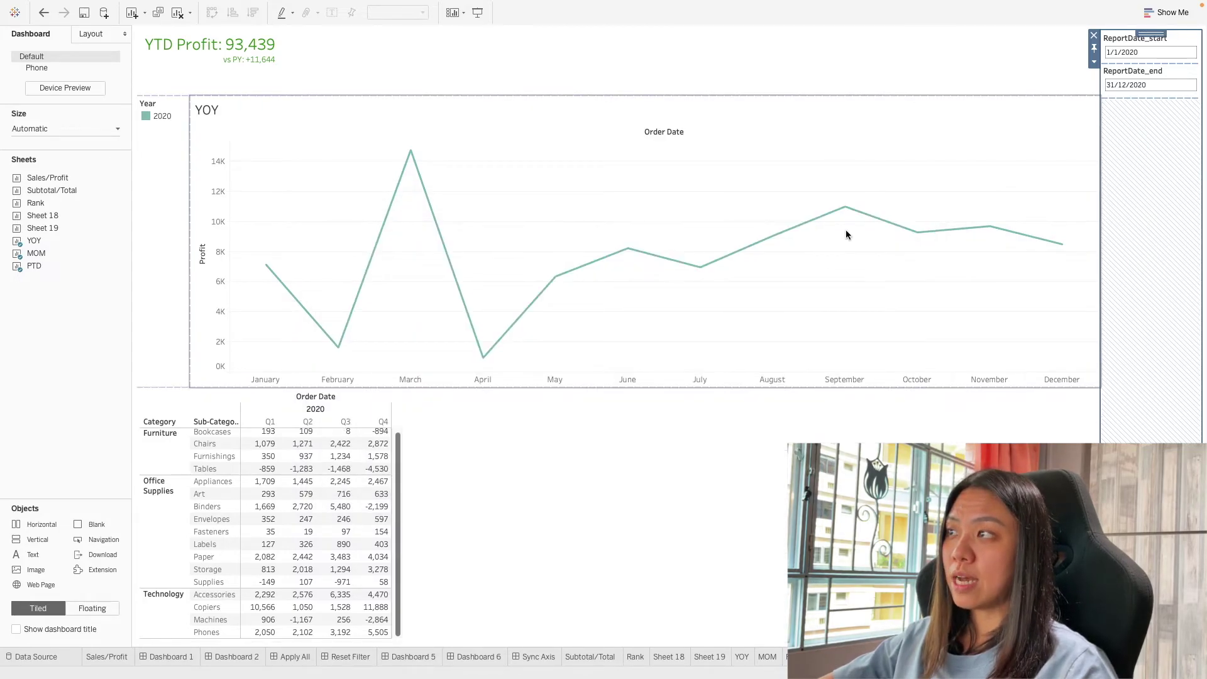
Step: Test the filter action by selecting the October to December marks in the YOY chart, followed by January to March, clearing each selection
drag(901, 172, 1084, 284)
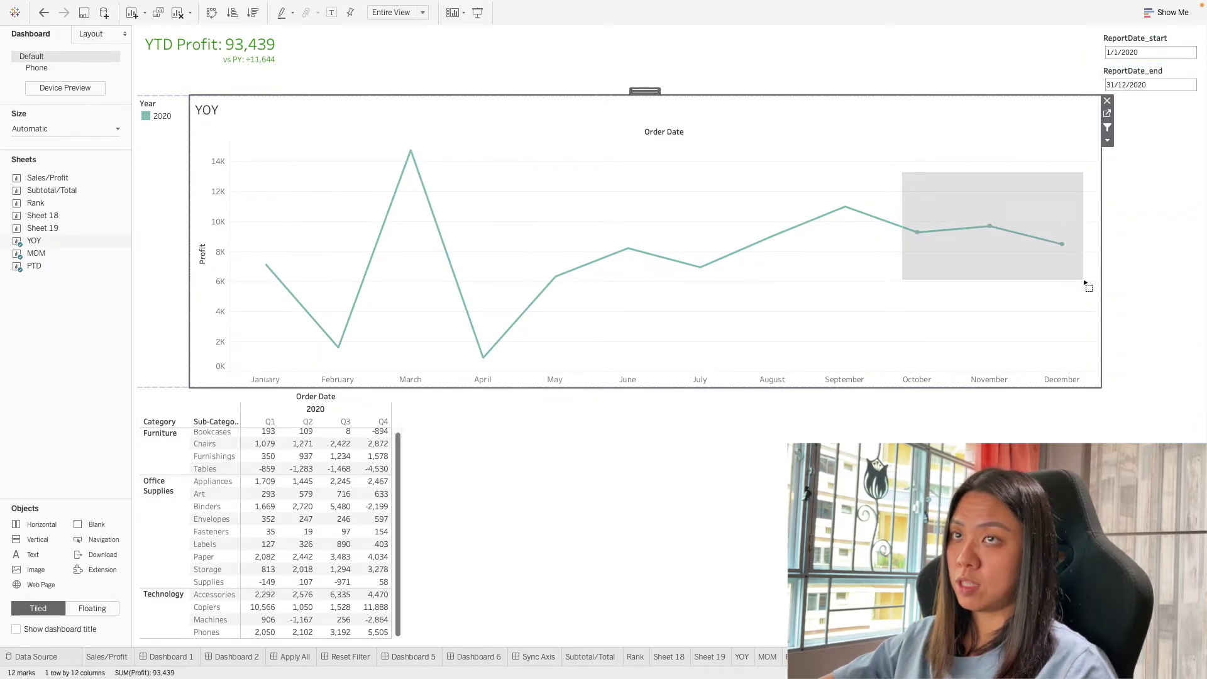
drag(1084, 283, 1083, 284)
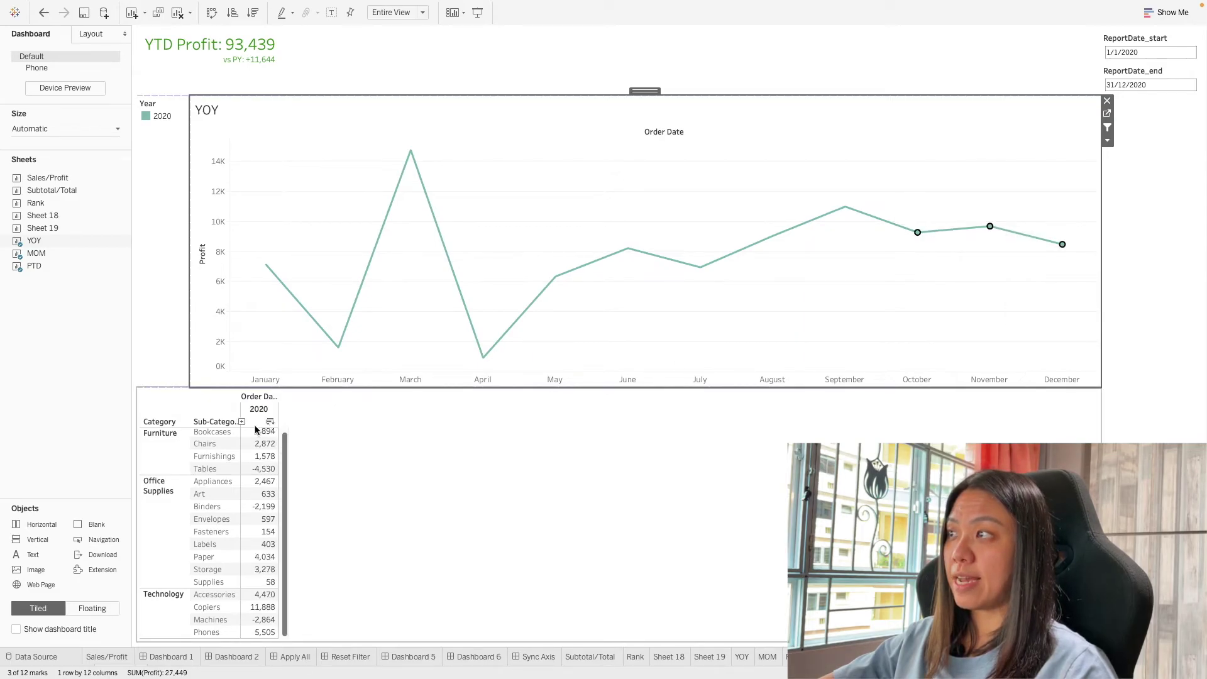
click(870, 300)
drag(263, 147, 435, 390)
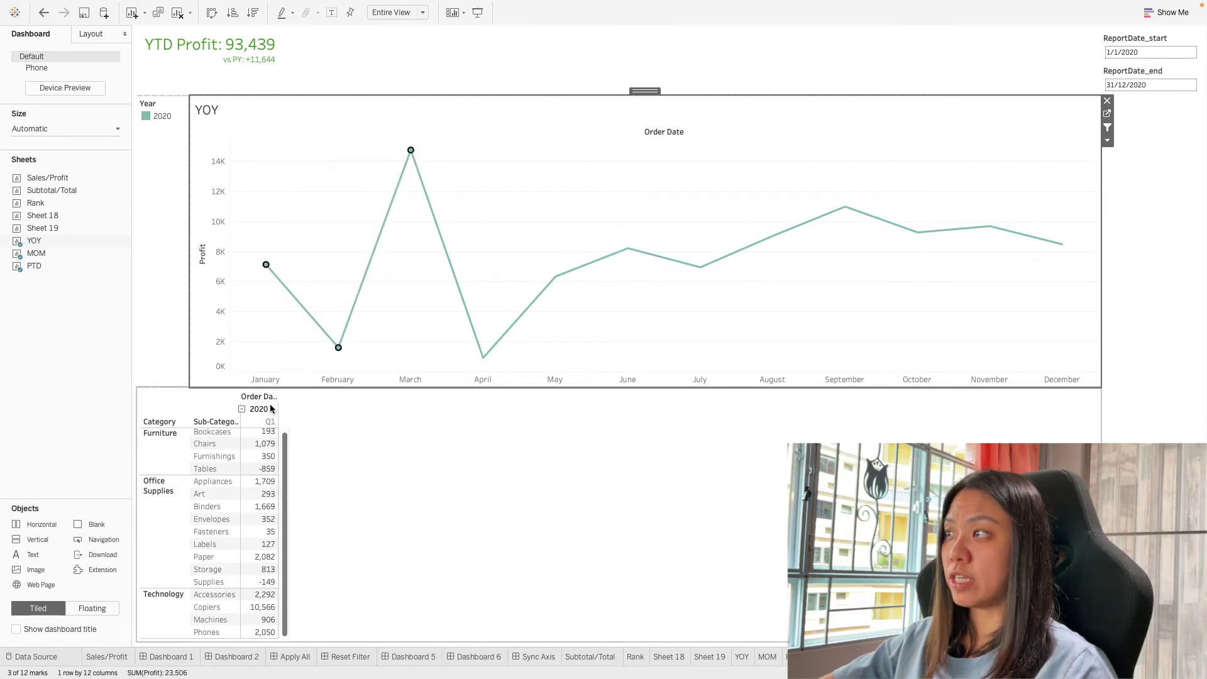
click(402, 338)
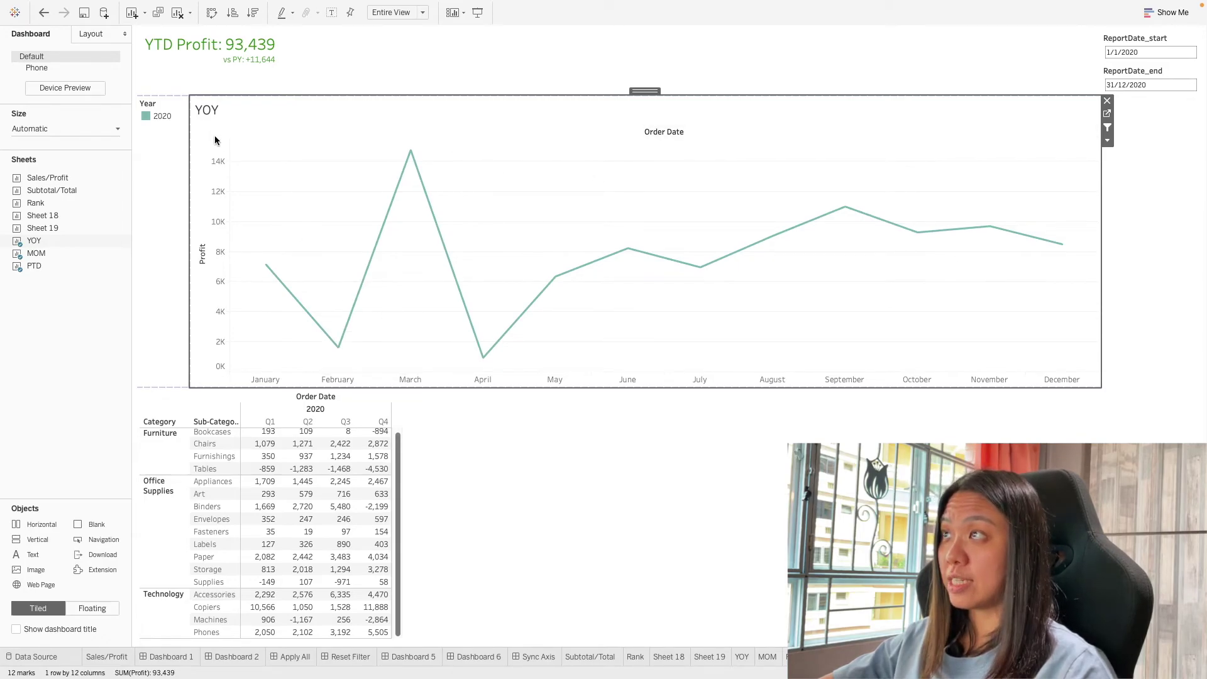
drag(252, 164, 473, 398)
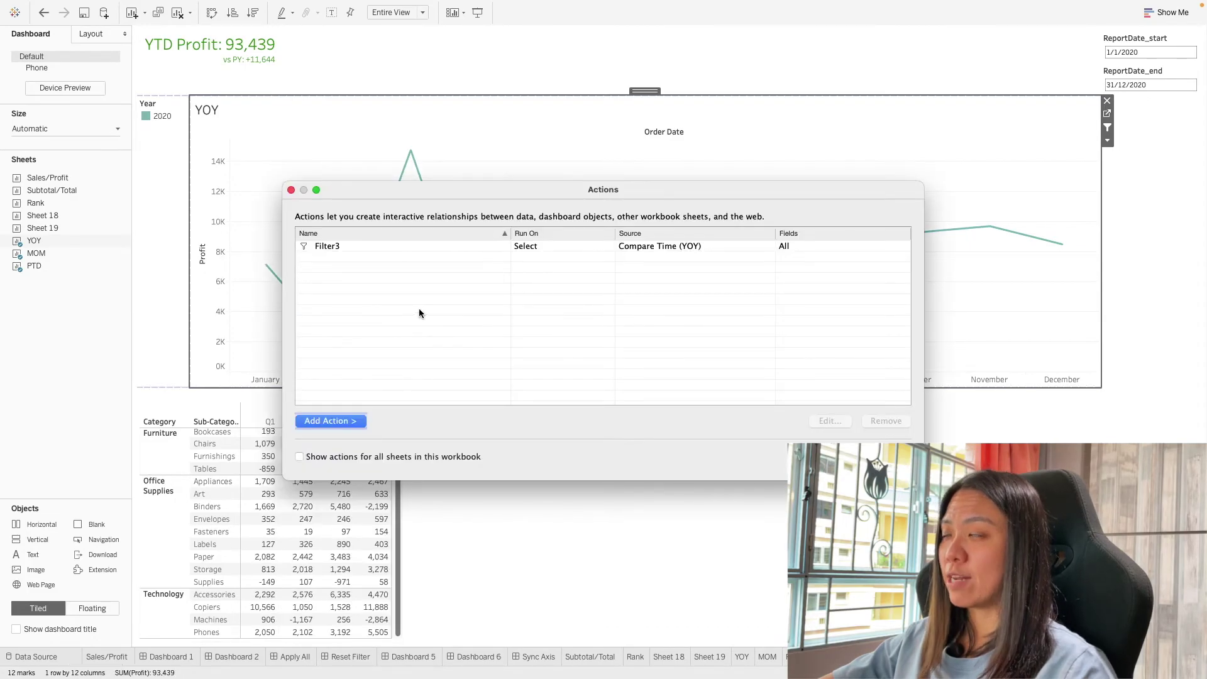
Step: Add a highlight action on Select with YOY as both source and target, using all fields, and test it on the January to March marks
click(360, 421)
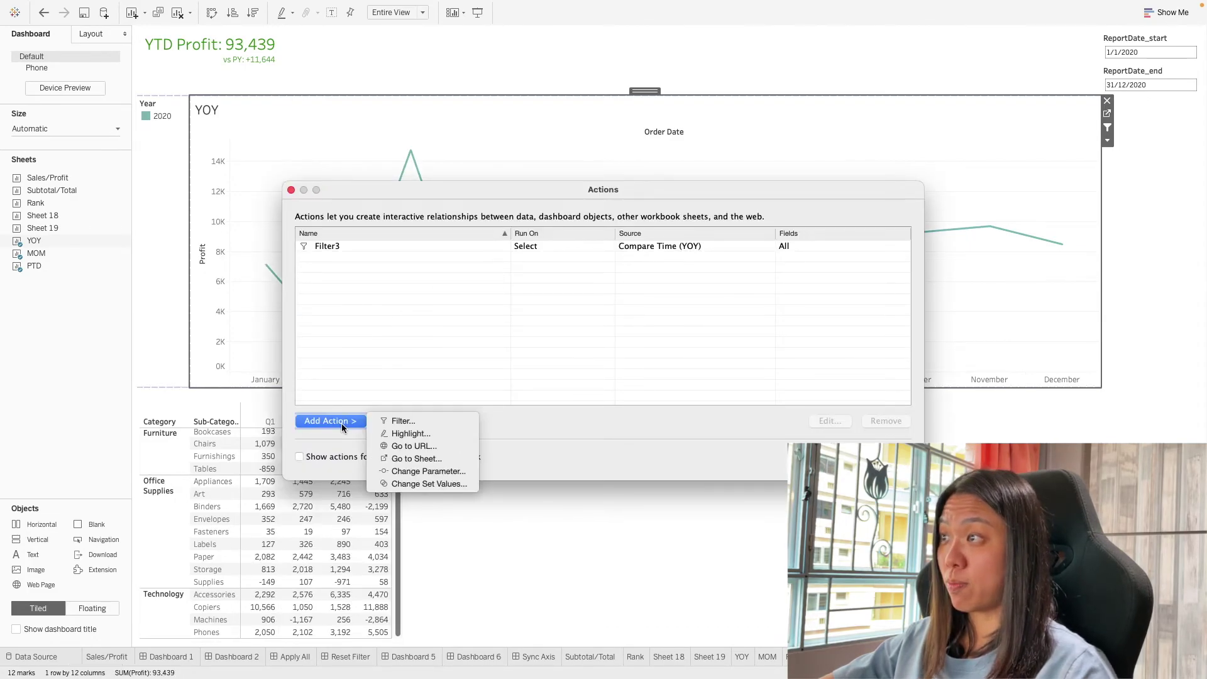
click(417, 436)
click(489, 234)
click(490, 223)
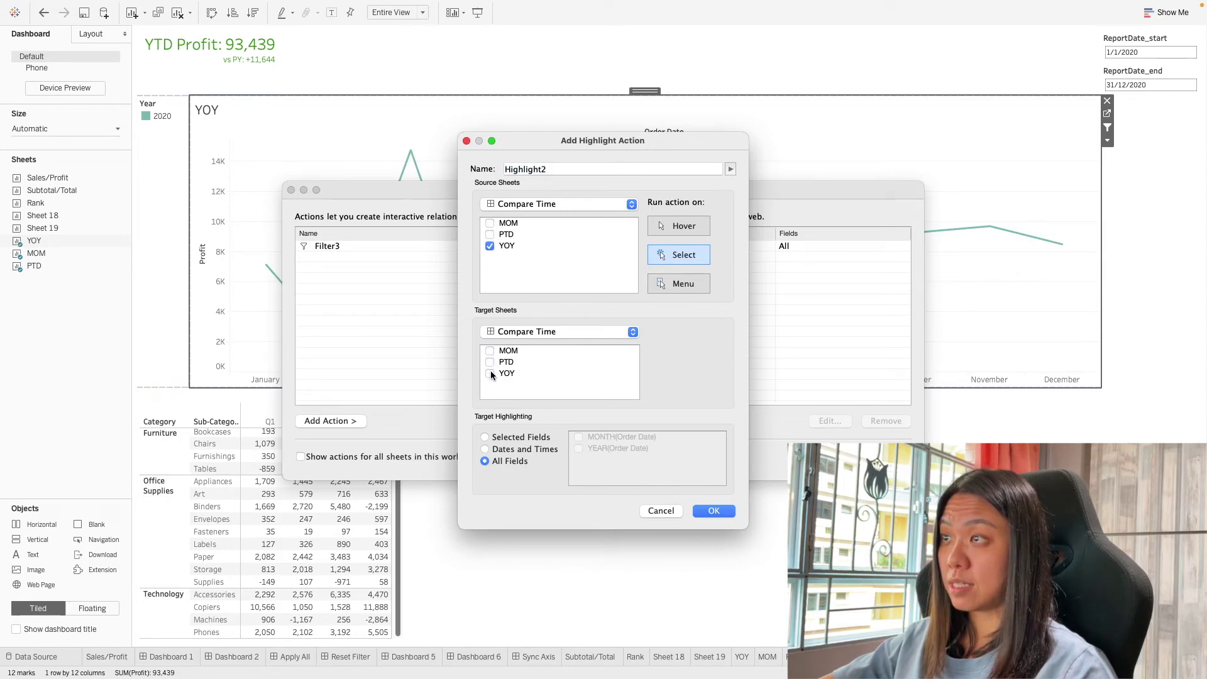
click(494, 439)
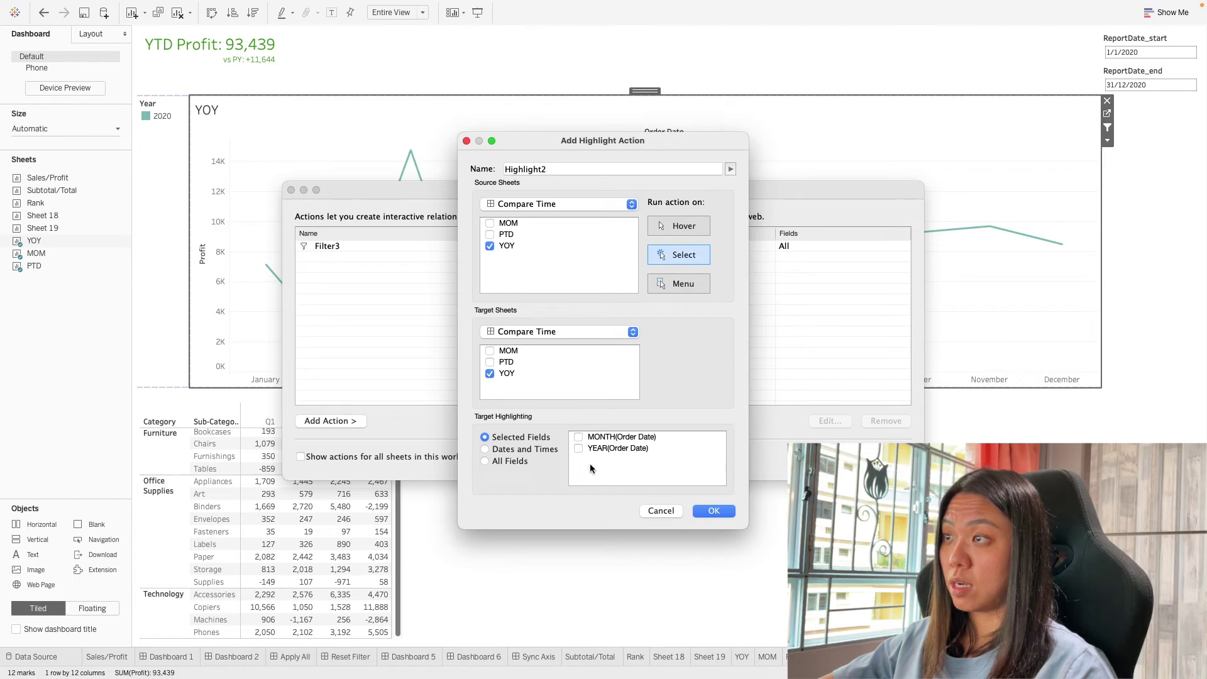
click(518, 461)
click(713, 511)
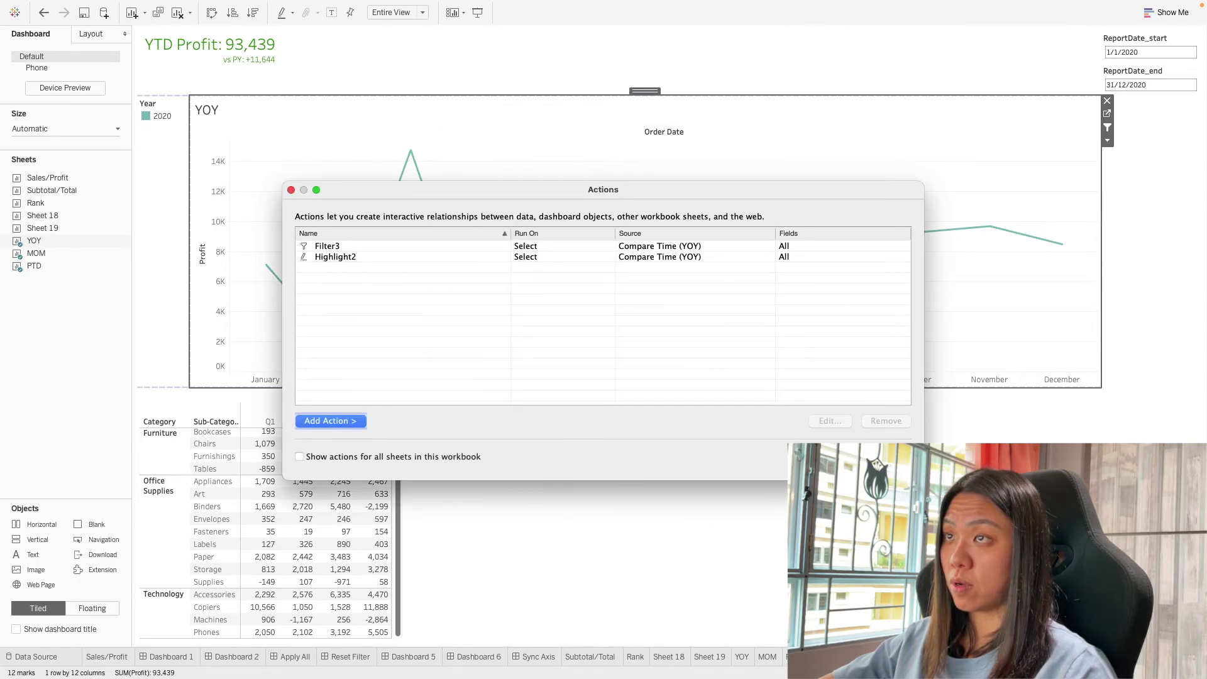
click(892, 462)
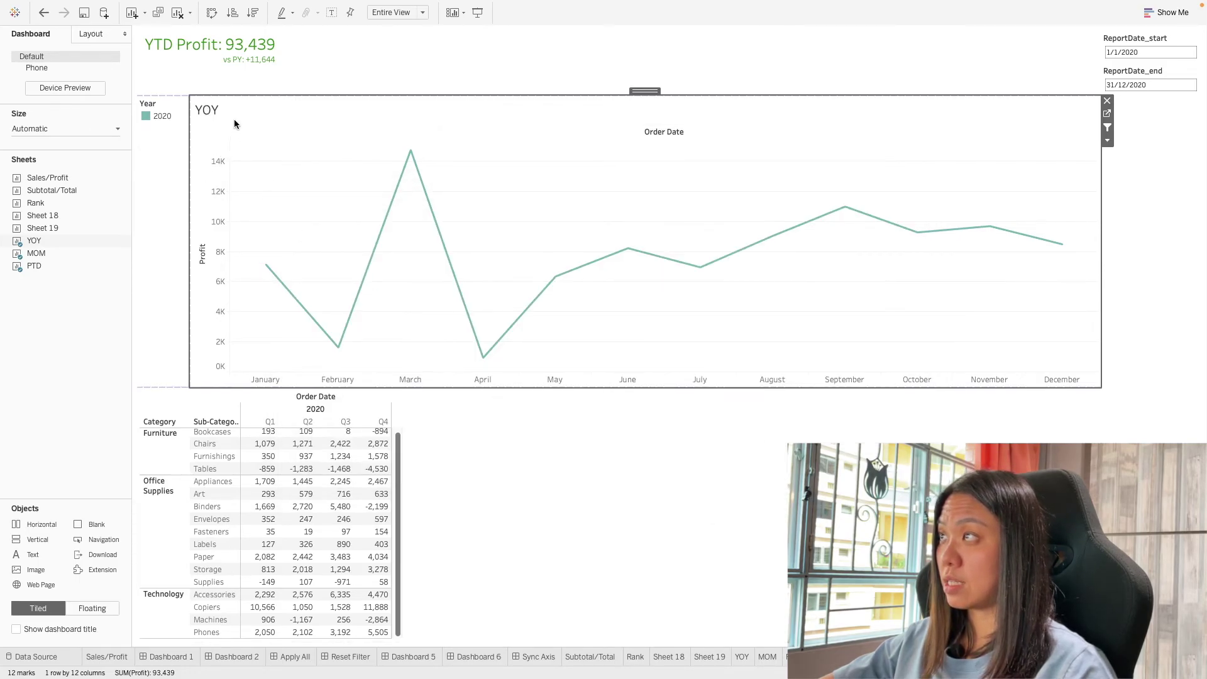
drag(260, 147, 435, 353)
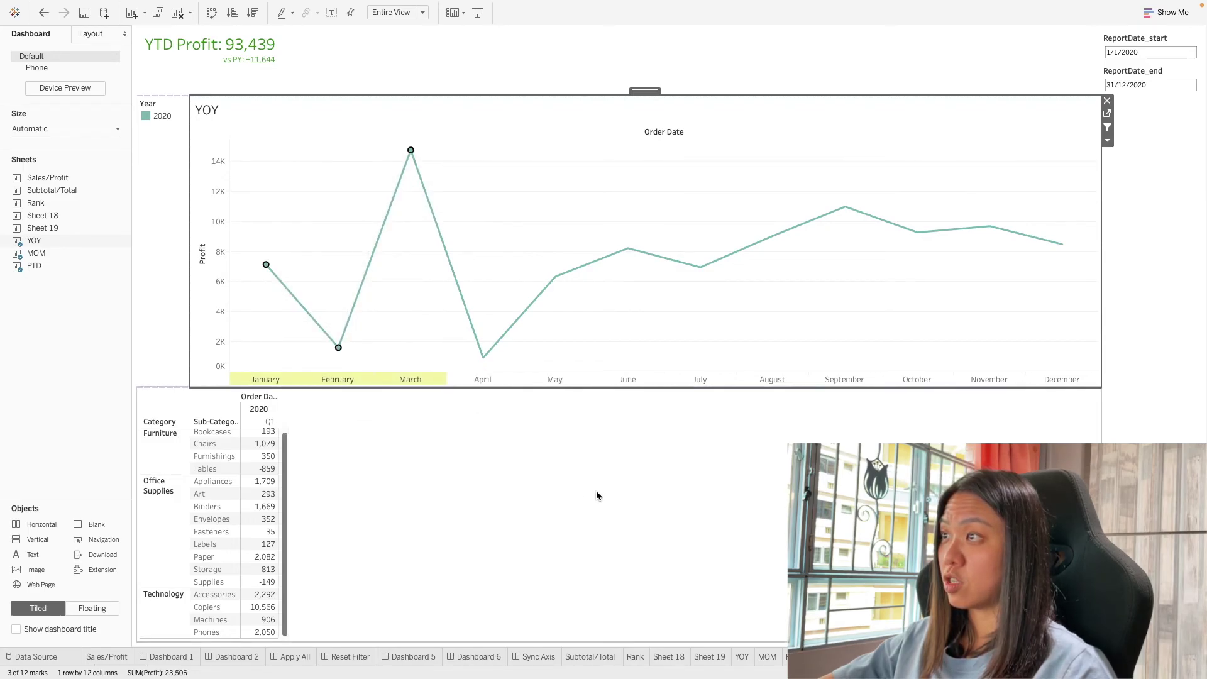